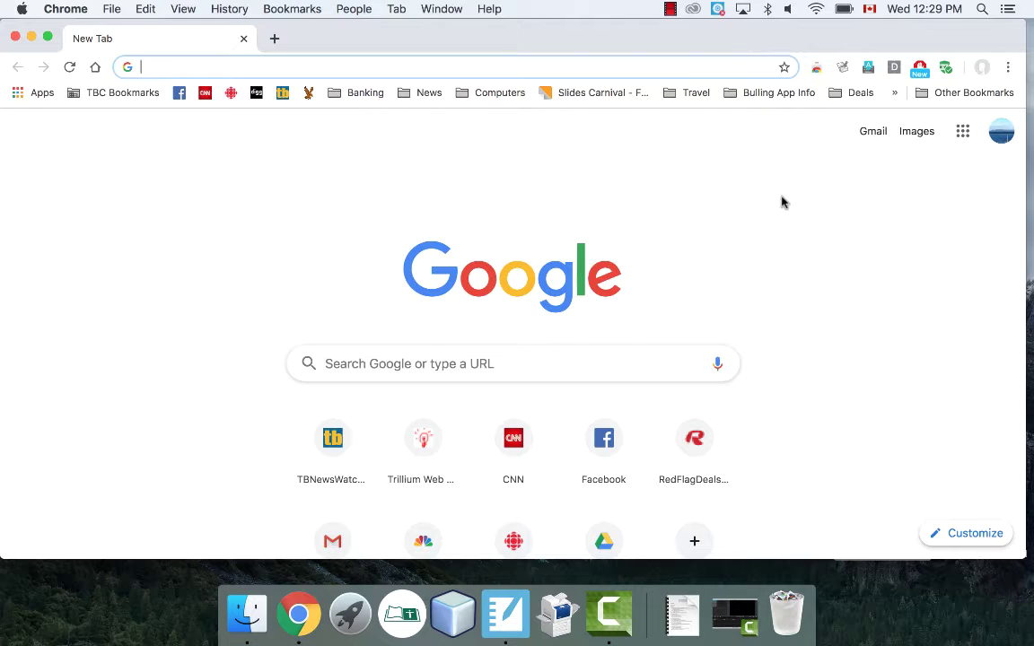
Step: Open Google Sheets from the Google apps and create a new blank spreadsheet
left_click(962, 131)
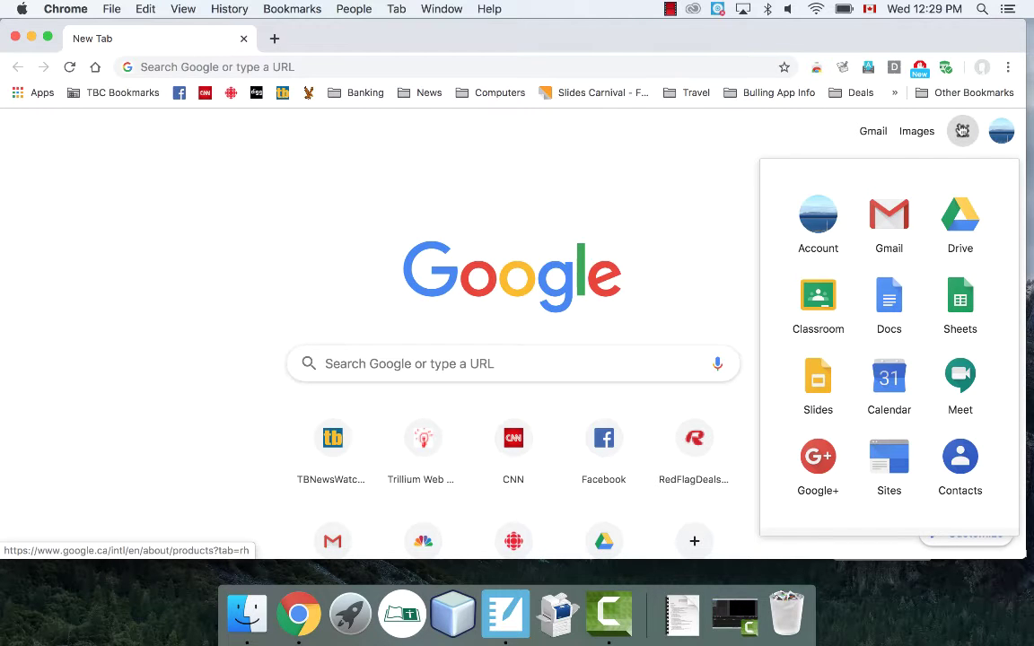
left_click(954, 299)
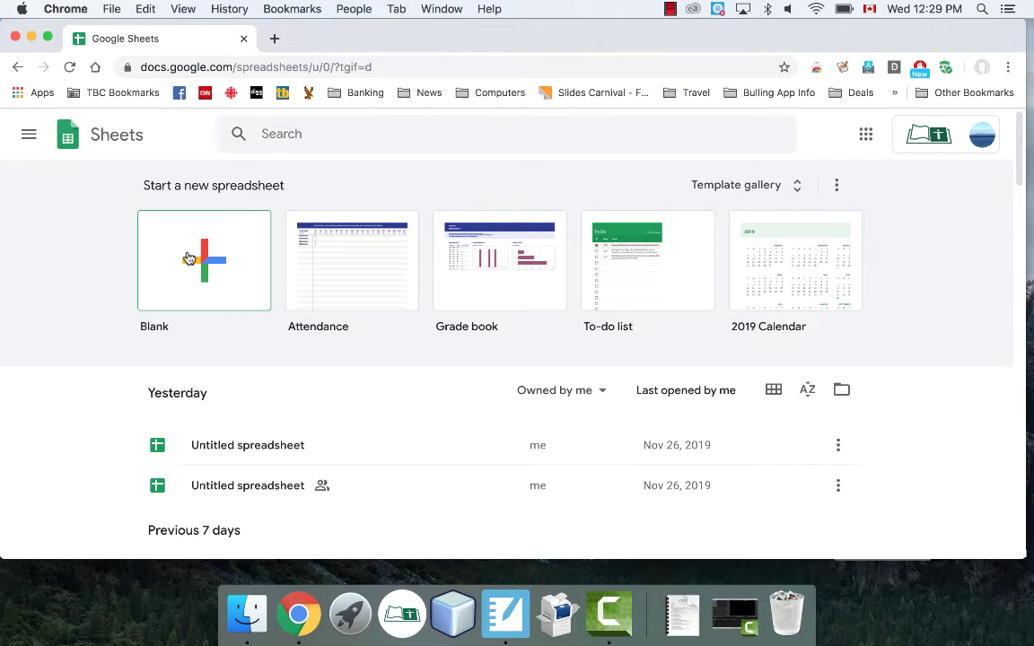
left_click(188, 259)
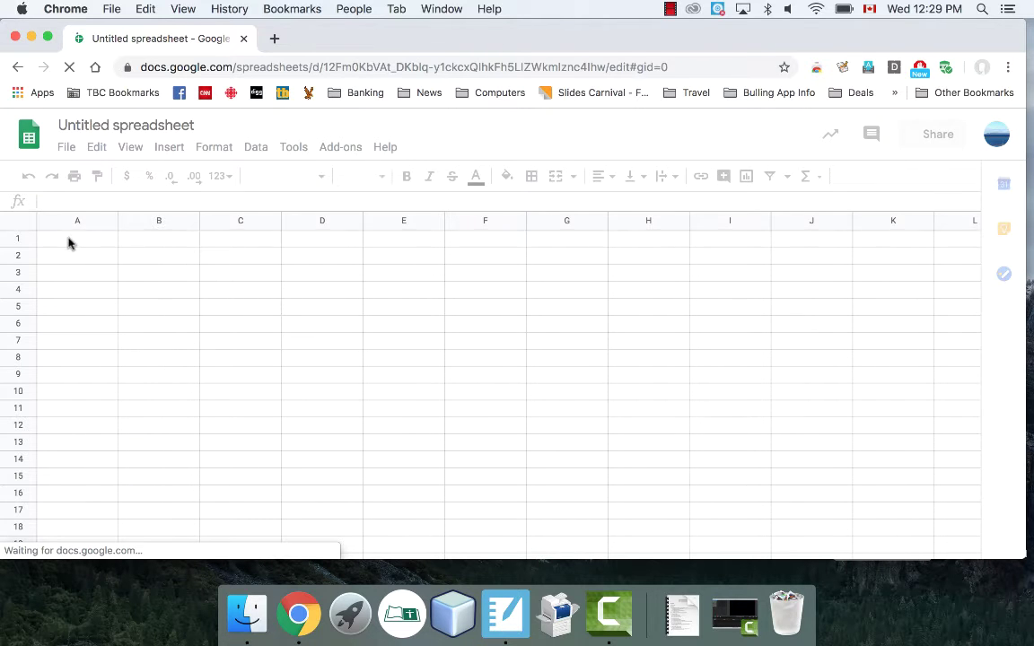
Step: Rename the untitled spreadsheet as "Residual Plot Example"
left_click(142, 129)
type("R")
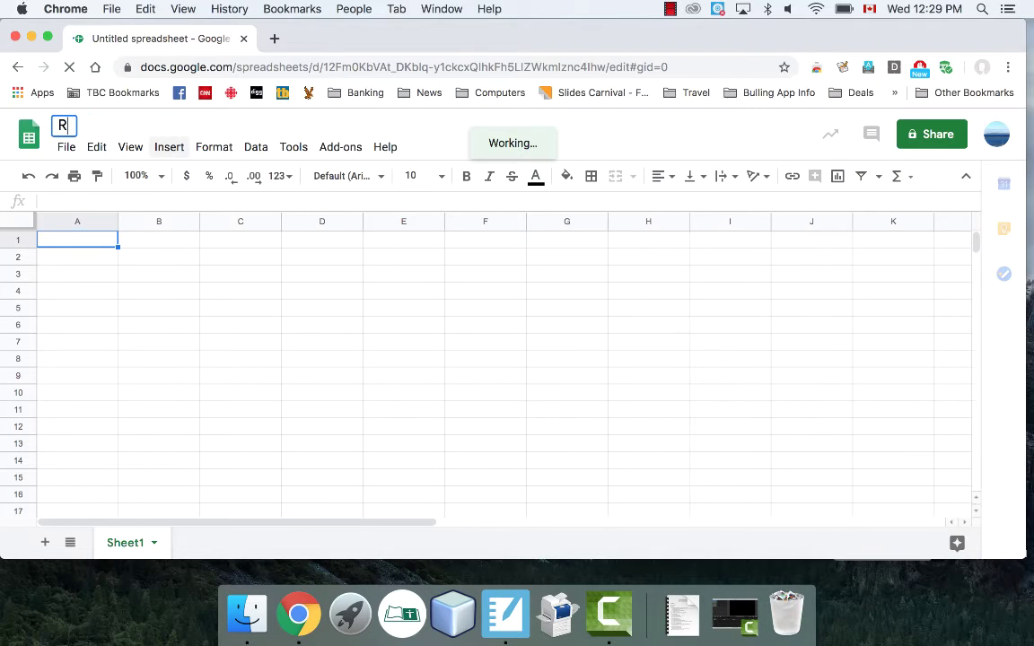
type("esidual P")
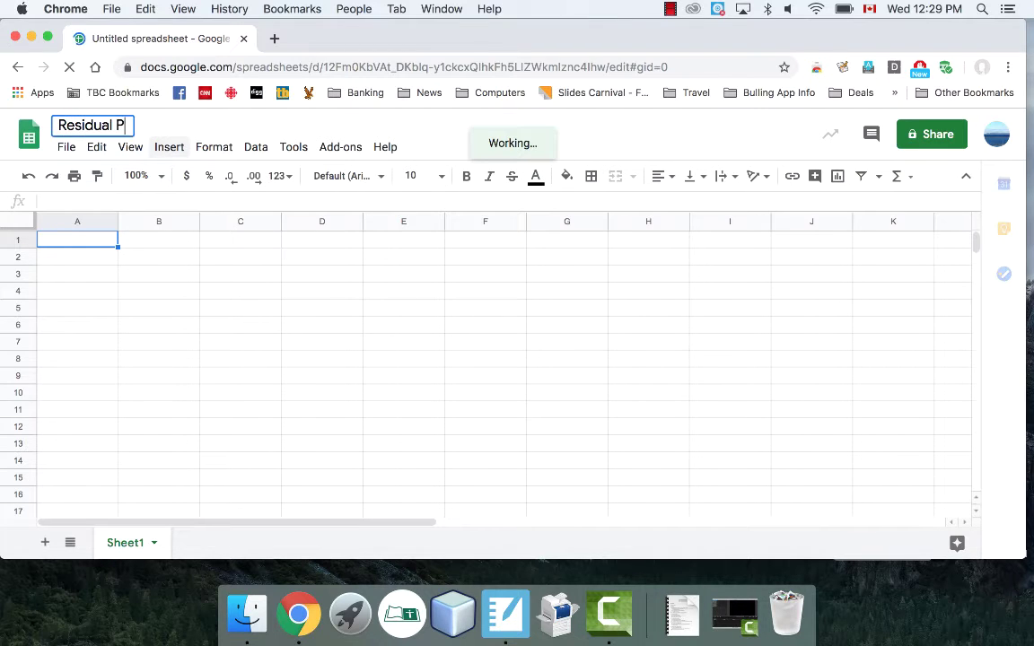
type("lot Example")
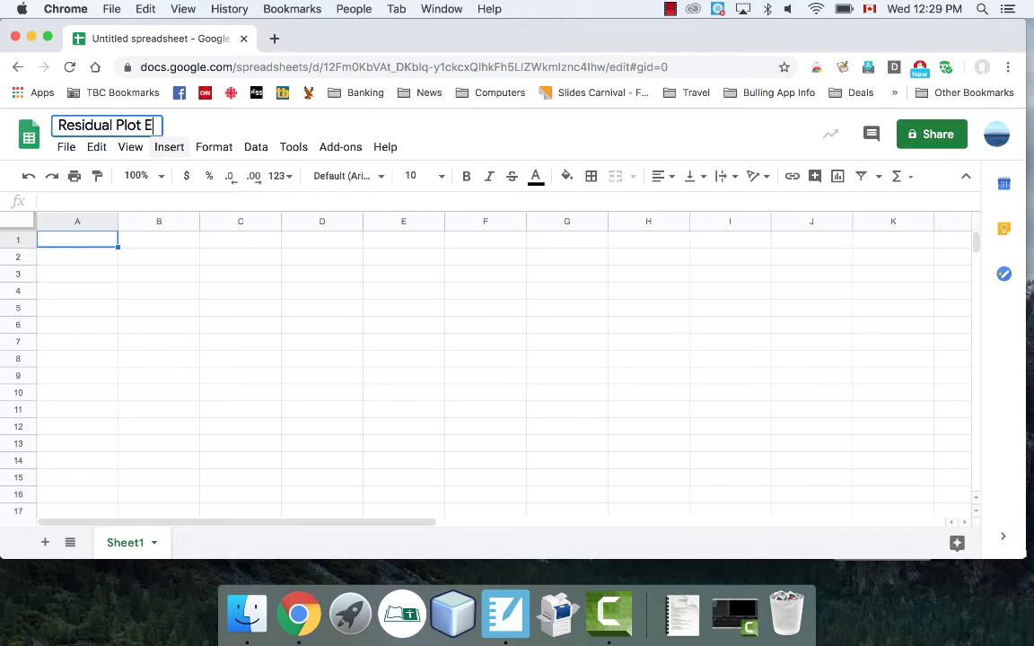
key("Return")
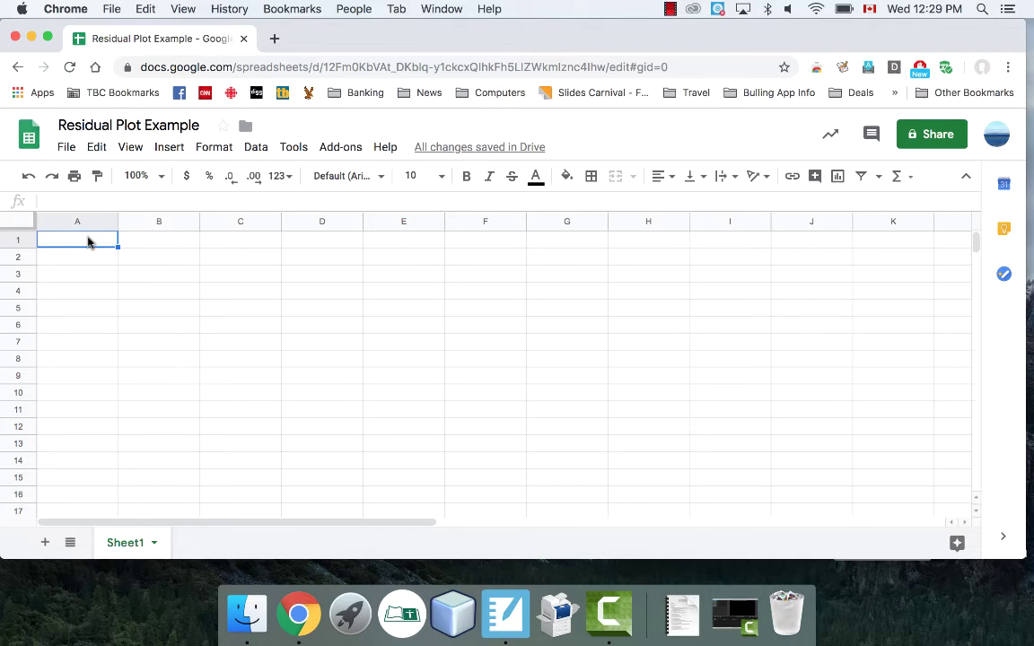
Step: Enter the column headers "Age of Car" in A1 and "Repair Costs (in $1000s)" in B1
type("Age of Car")
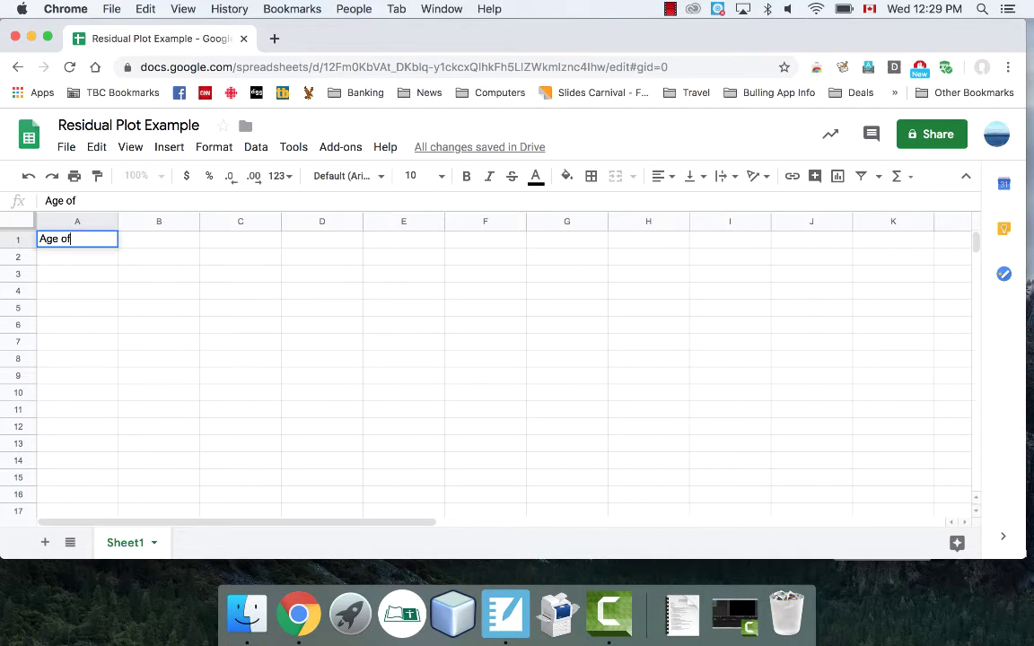
key("Return")
left_click(159, 238)
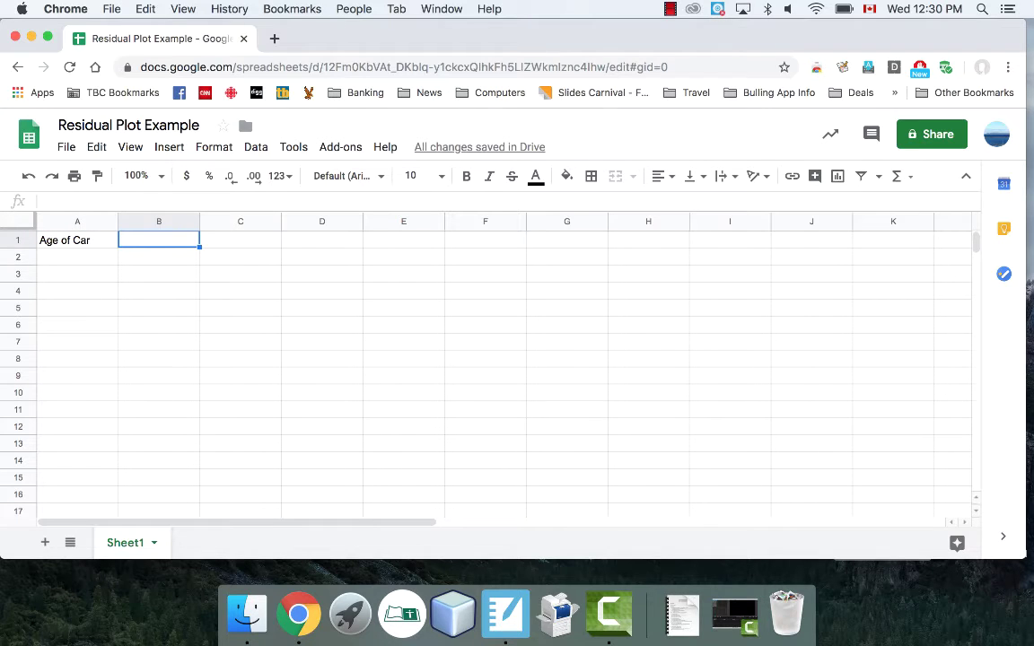
type("Repair ")
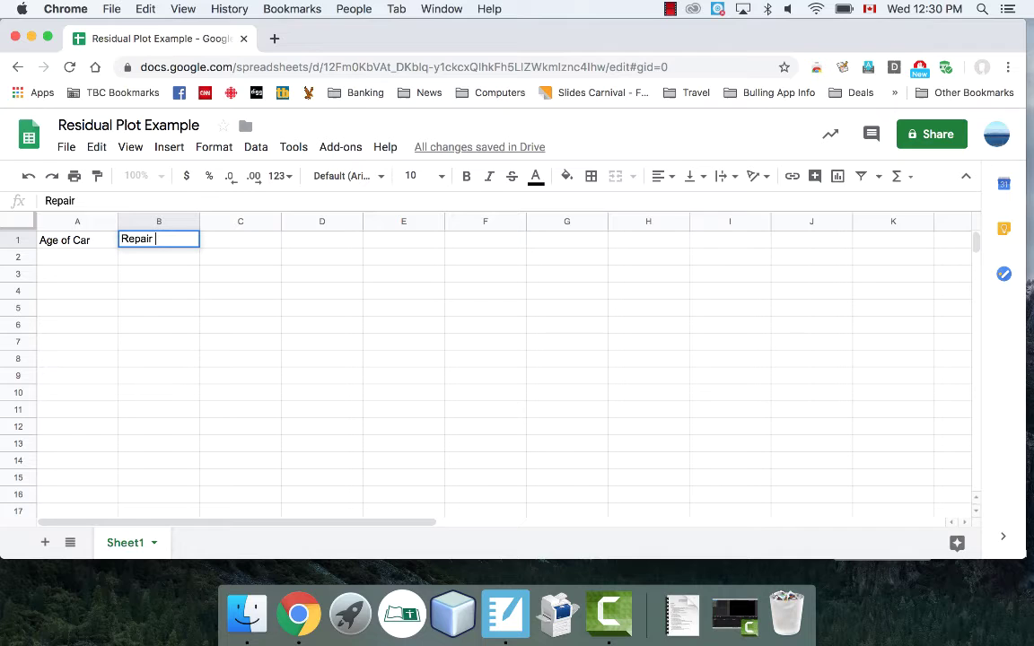
type("Costs (in $100s")
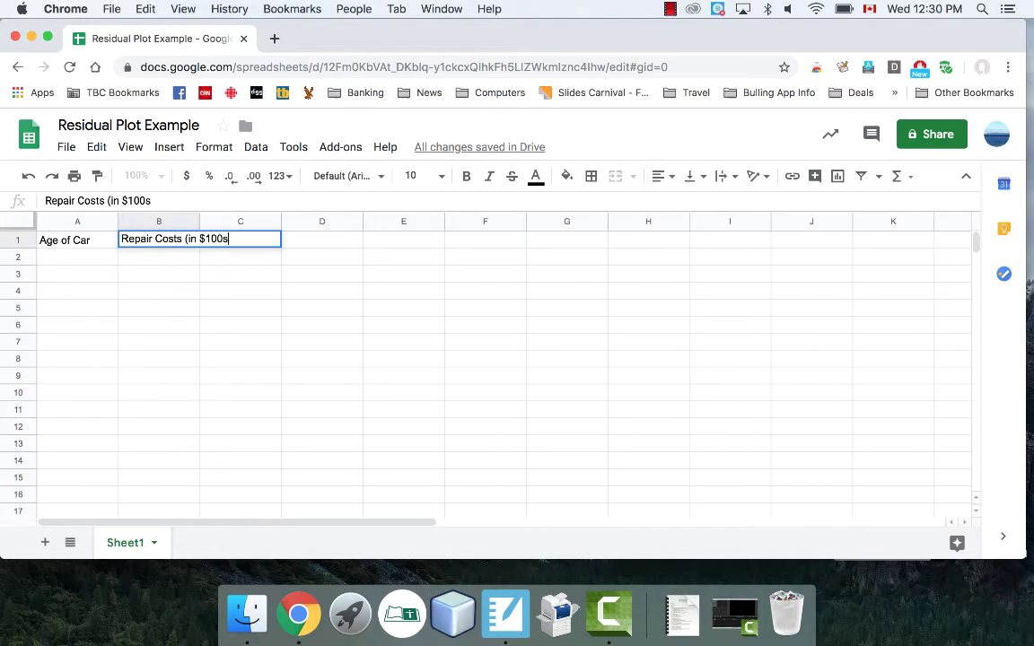
type("0s")
key("Return")
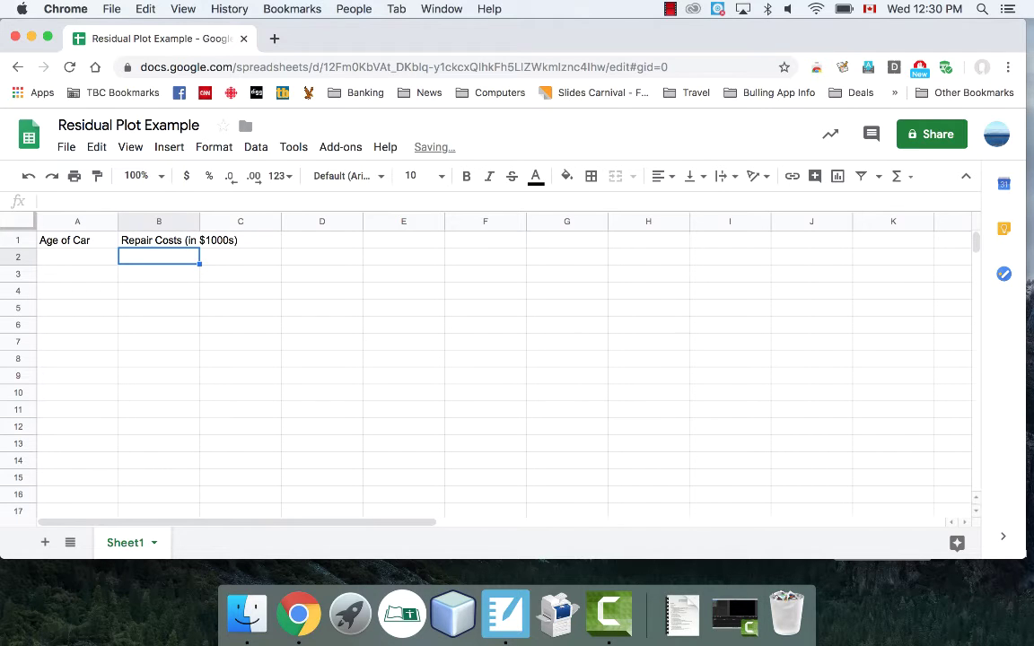
Step: Enter the first data pair in row 2: car age 4 in A2 and repair cost 0.6 in B2
left_click(77, 257)
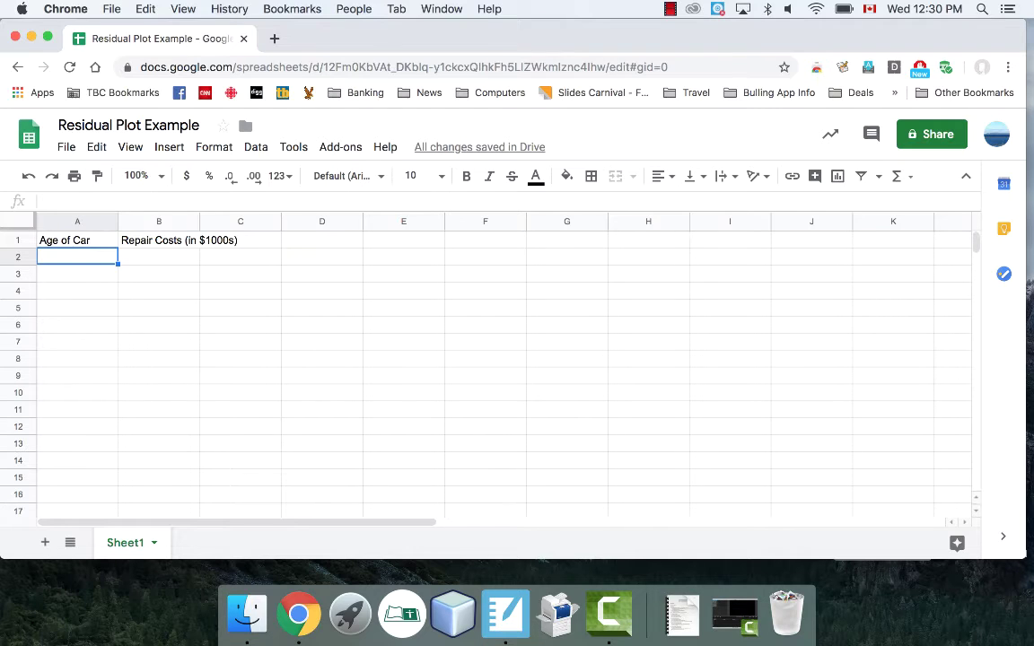
type("4")
key("Tab")
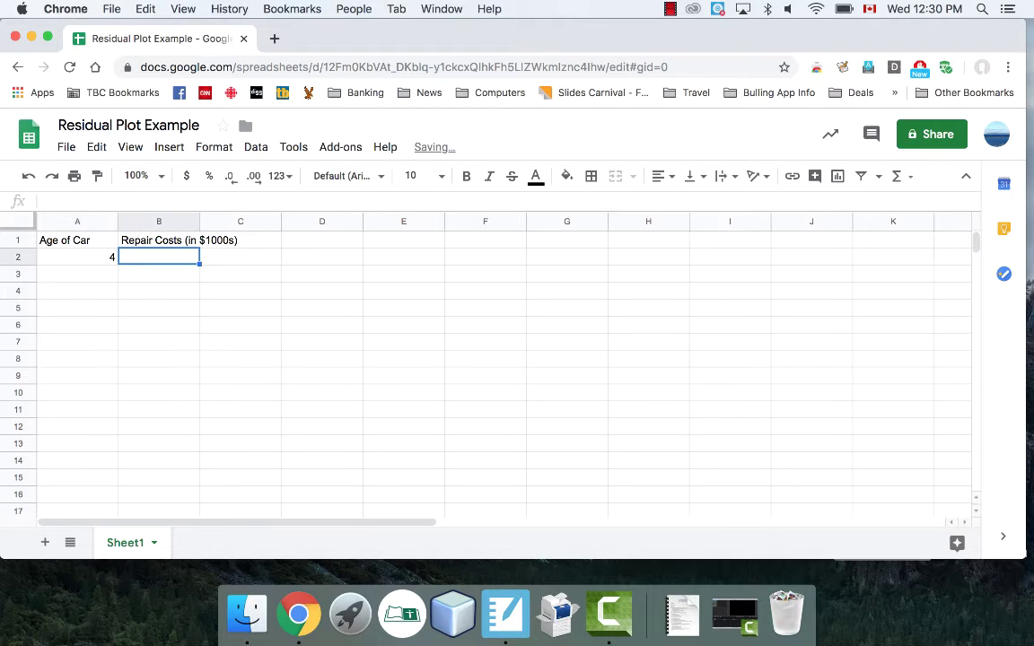
type("0.6")
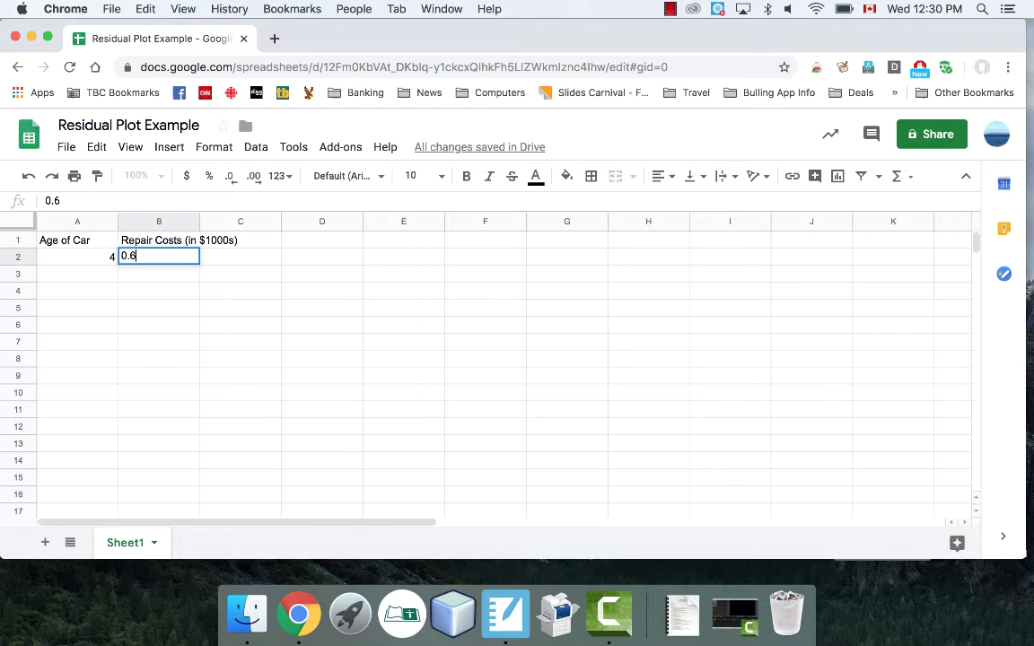
key("Return")
Step: Fill row 3 with car age 4 in A3 and repair cost 0.8 in B3
left_click(77, 273)
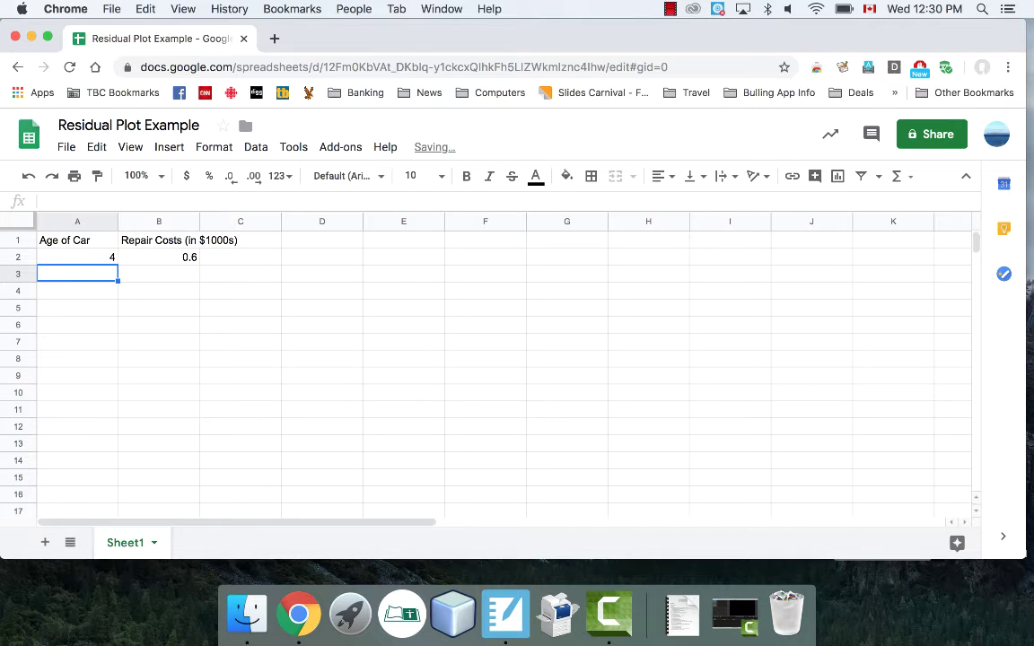
type("4")
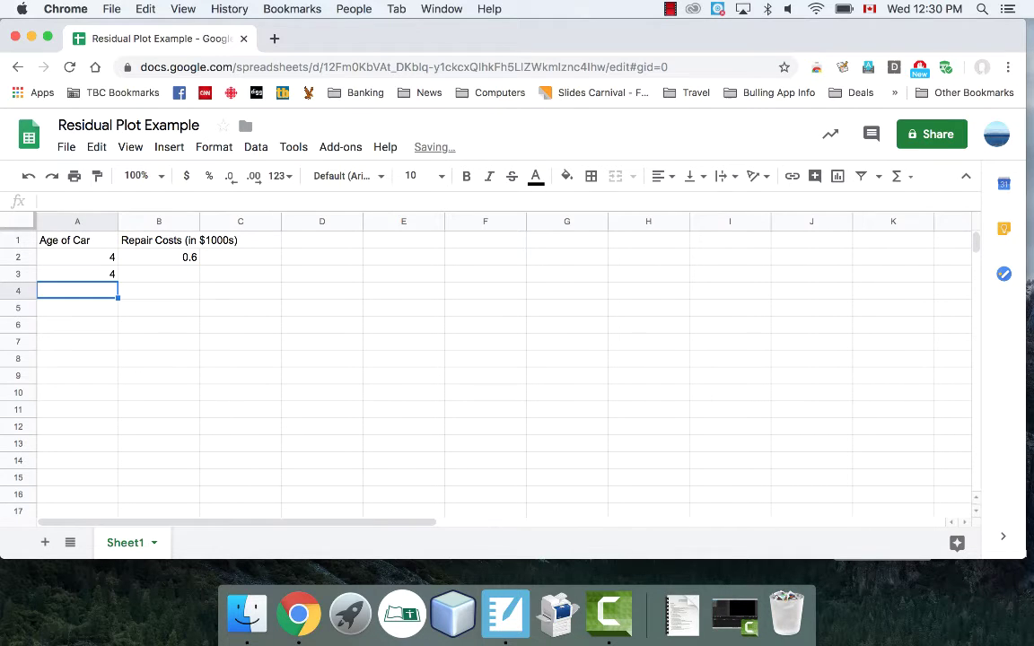
key("Tab")
type("0.8")
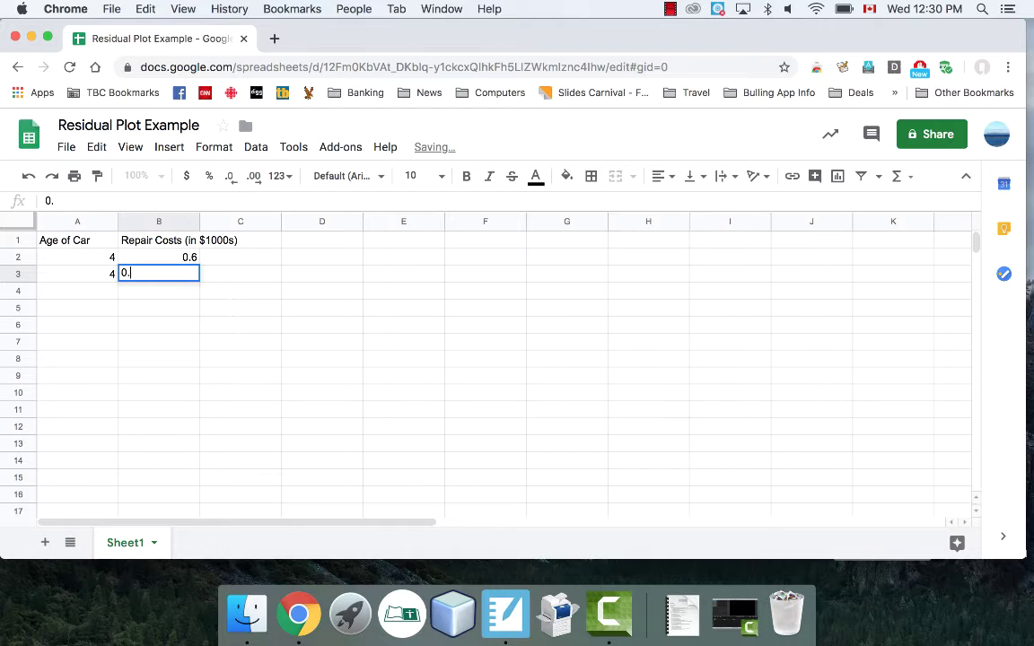
key("Return")
Step: Fill row 4 with car age 4 in A4 and repair cost 3.2 in B4
left_click(77, 289)
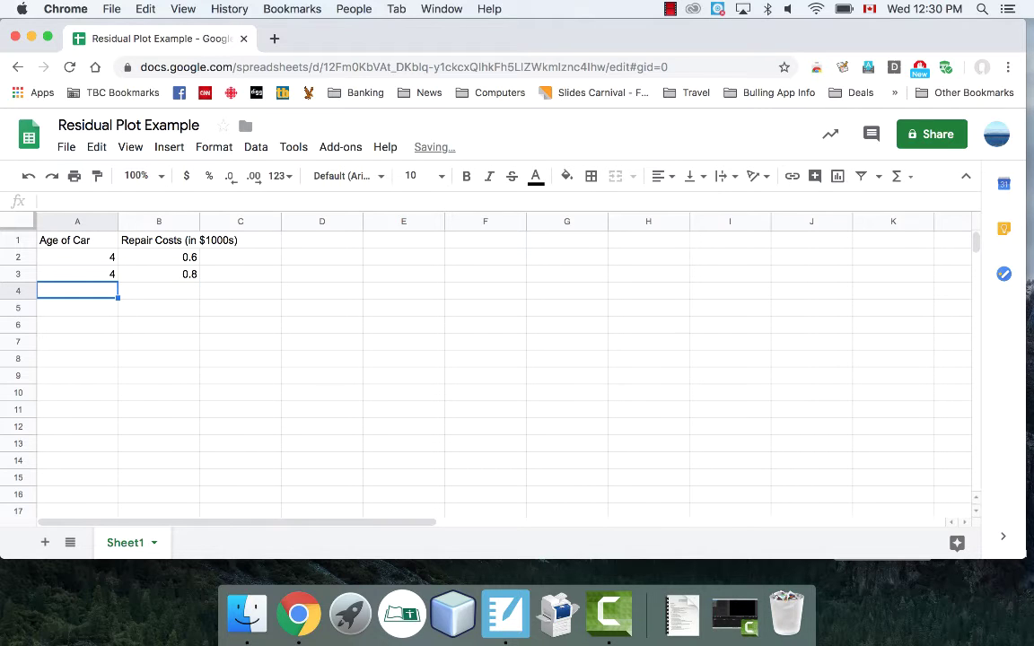
type("4")
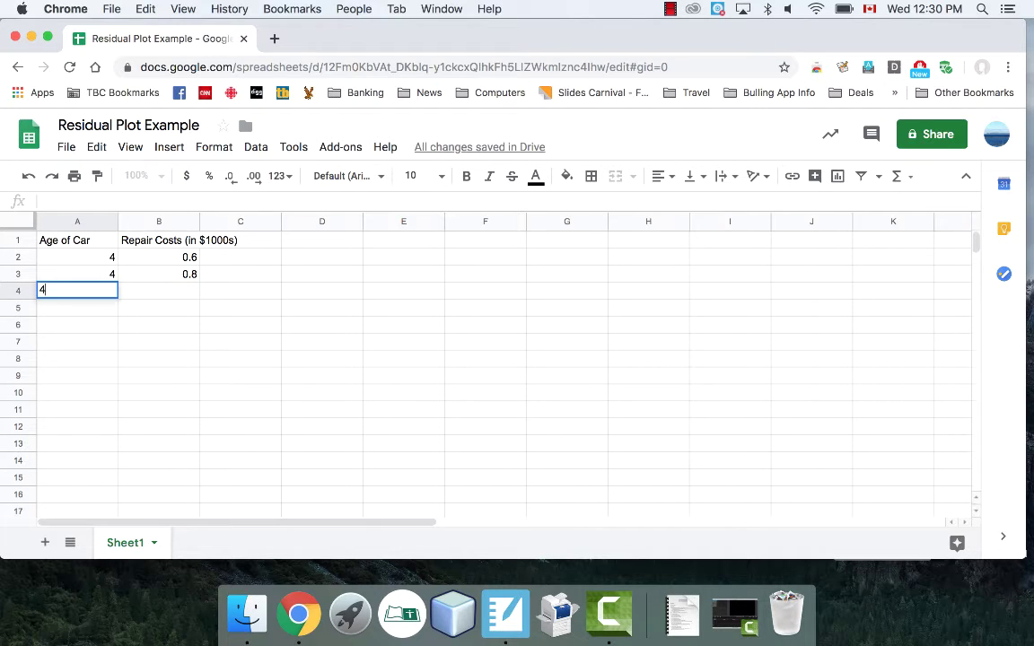
key("Return")
left_click(158, 290)
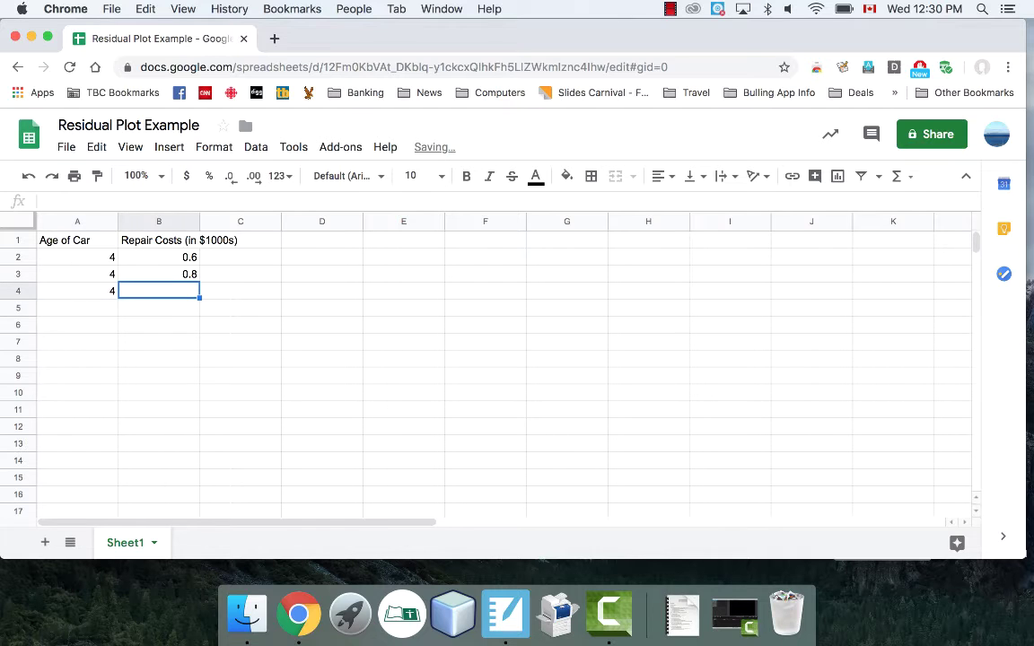
type("3.2")
key("Return")
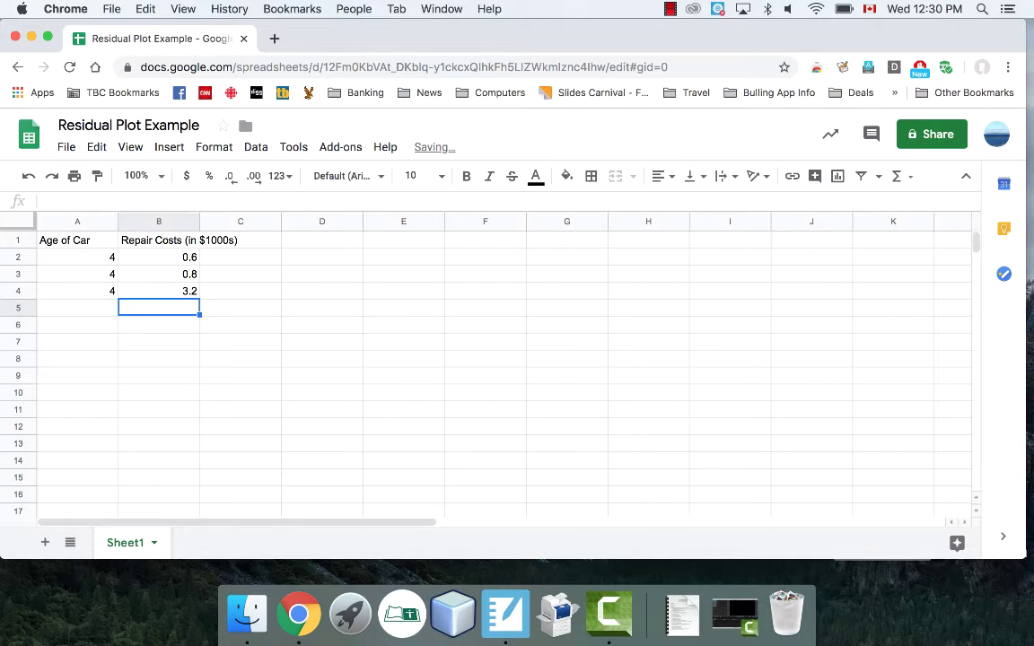
left_click(158, 290)
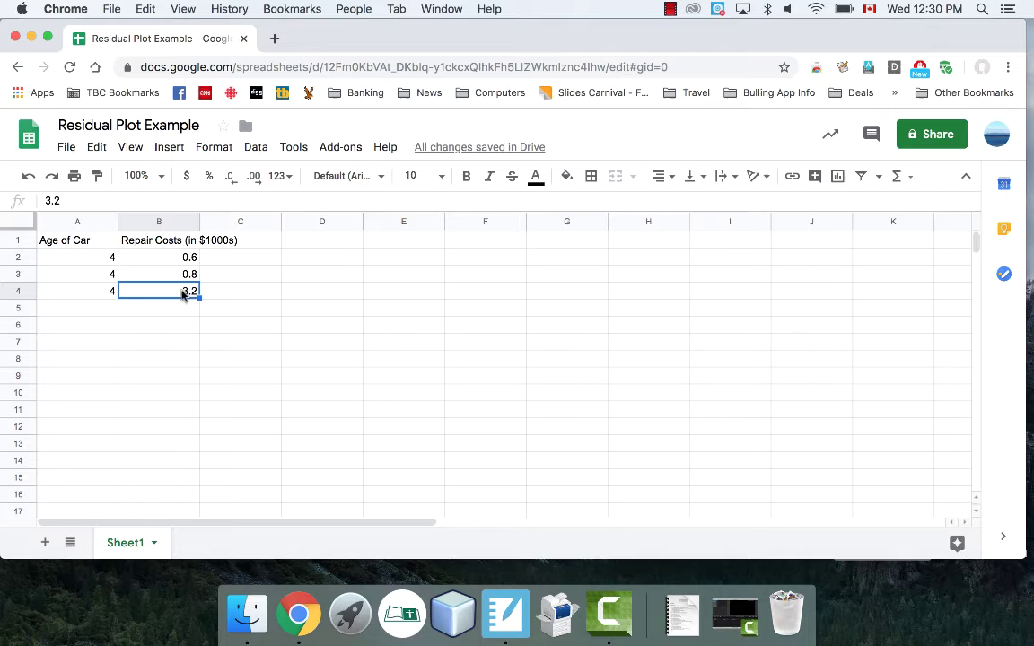
Step: Fill row 5 with car age 5 in A5 and repair cost 1.1 in B5
left_click(102, 309)
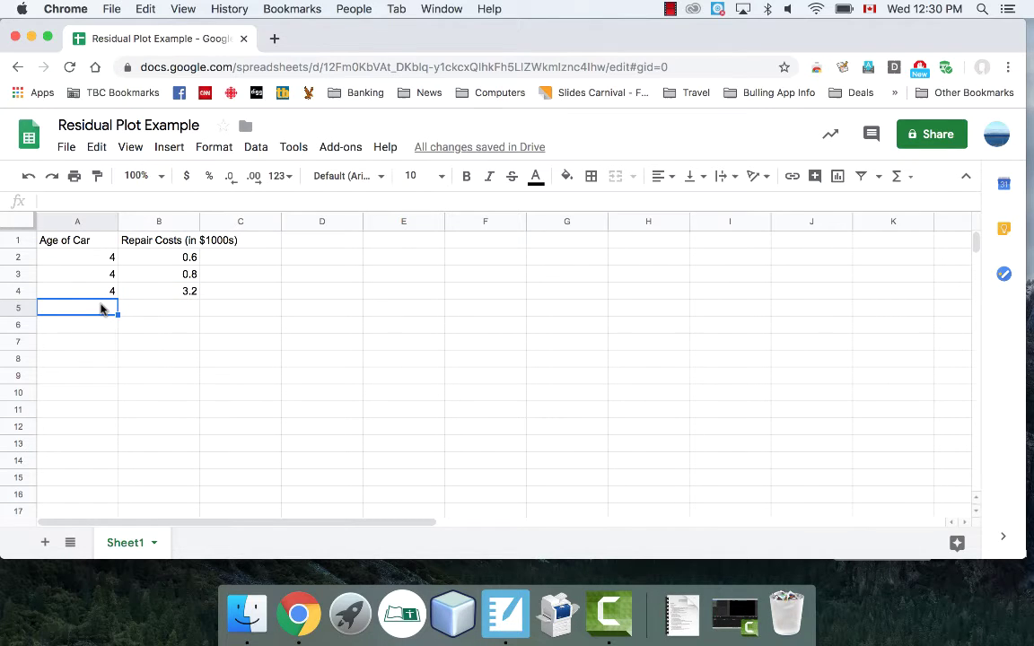
type("5")
key("Return")
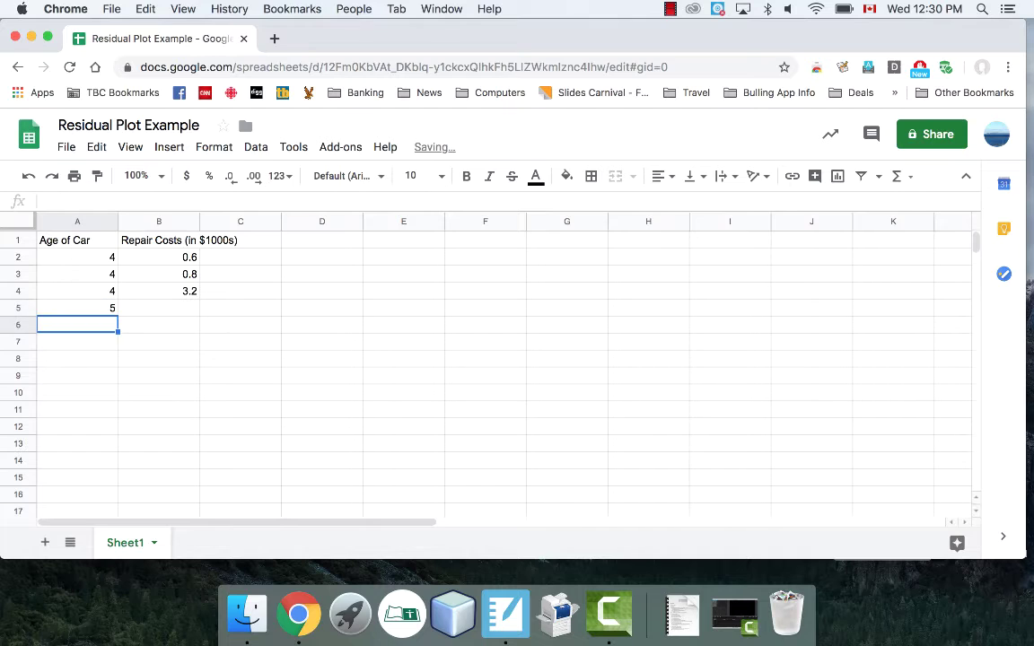
key("Up")
key("Right")
type("1.1")
key("Return")
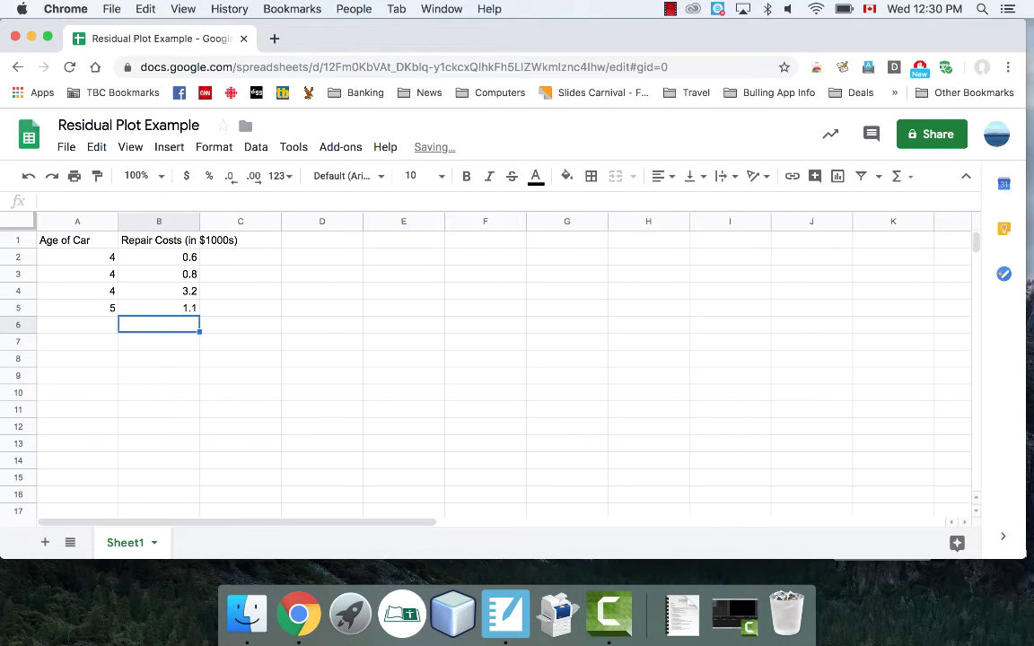
Step: Fill row 6 with car age 6 in A6 and repair cost 1.2 in B6
left_click(77, 324)
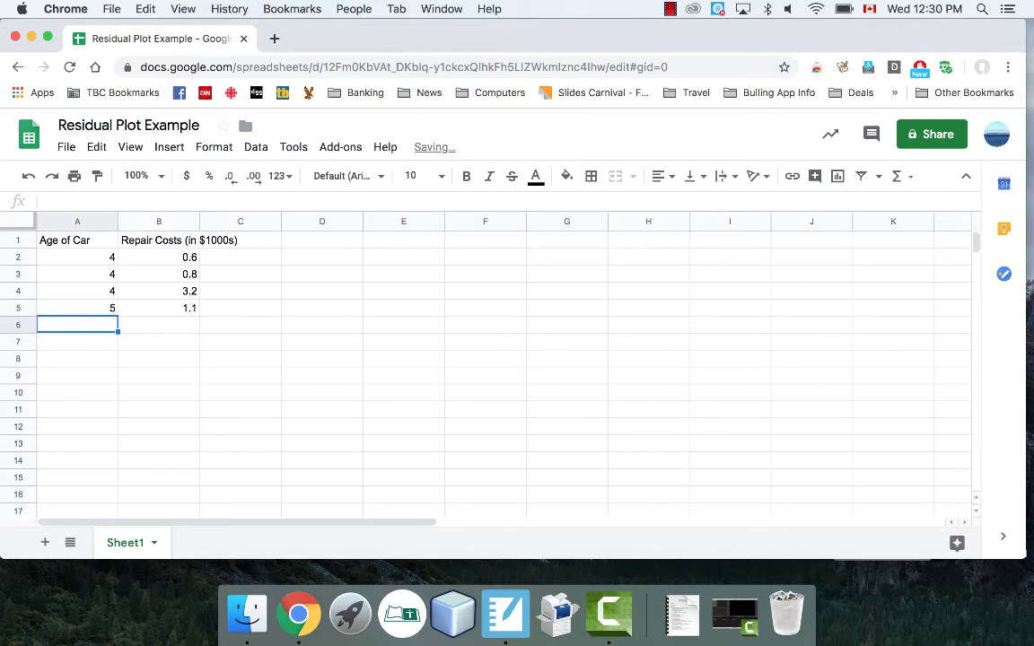
type("6")
key("Return")
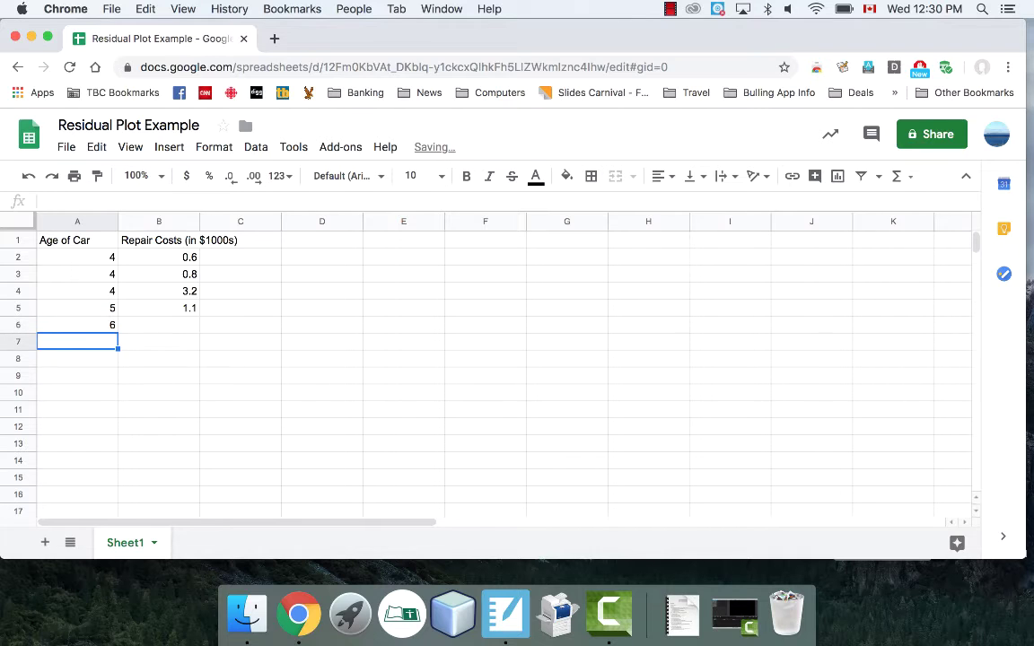
left_click(159, 324)
type("1.2")
key("Return")
Step: Fill row 7 with car age 6 in A7 and repair cost 1.5 in B7
left_click(78, 341)
type("6")
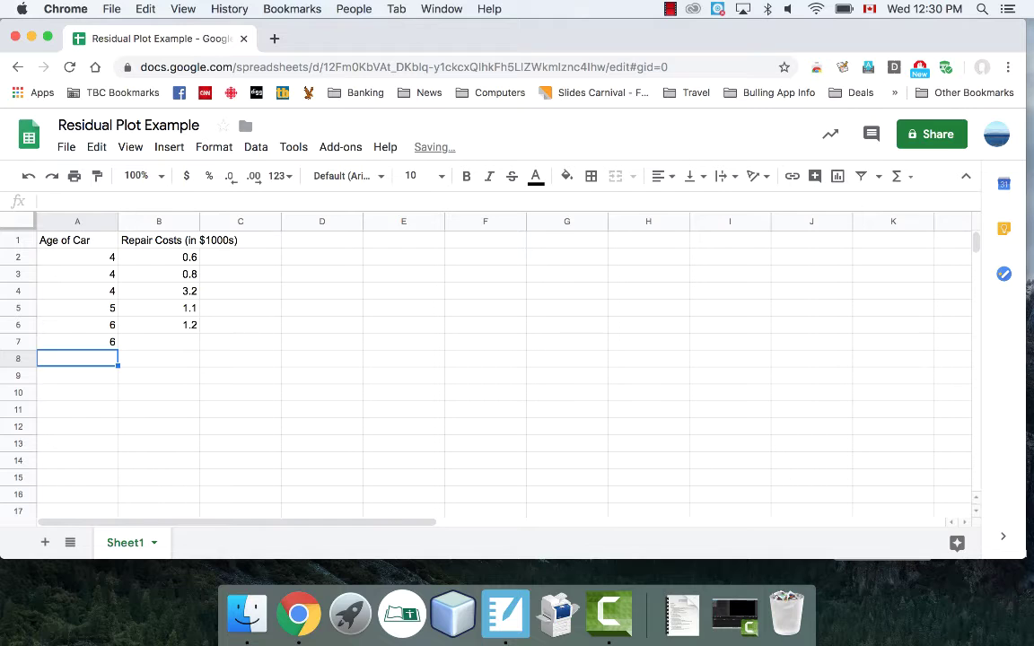
key("Tab")
type("1.5")
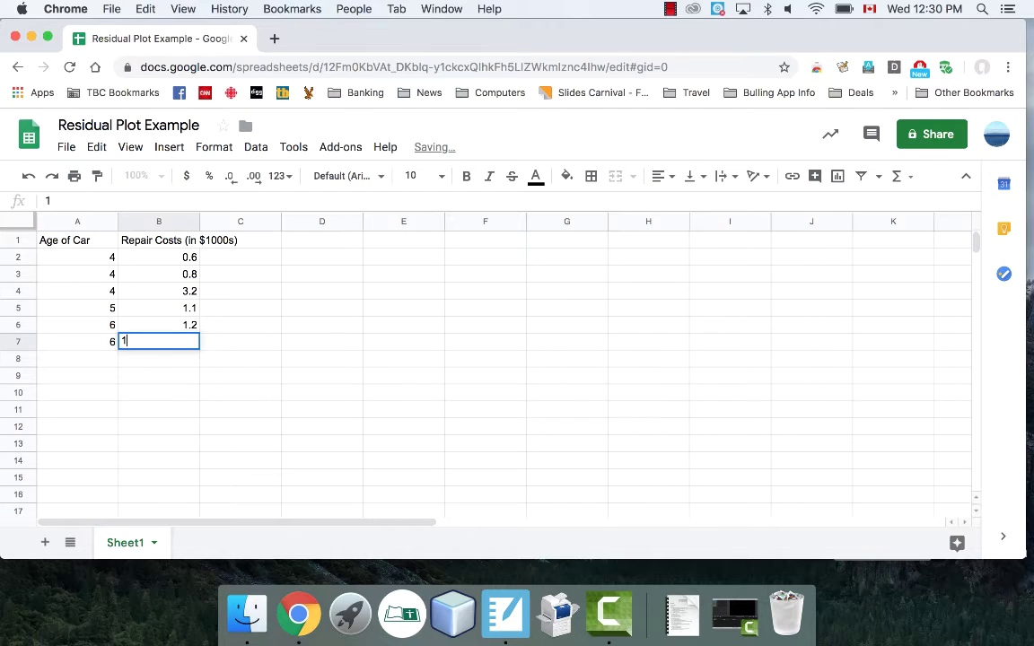
key("Return")
Step: Fill row 8 with car age 7 in A8 and repair cost 1.4 in B8
left_click(77, 358)
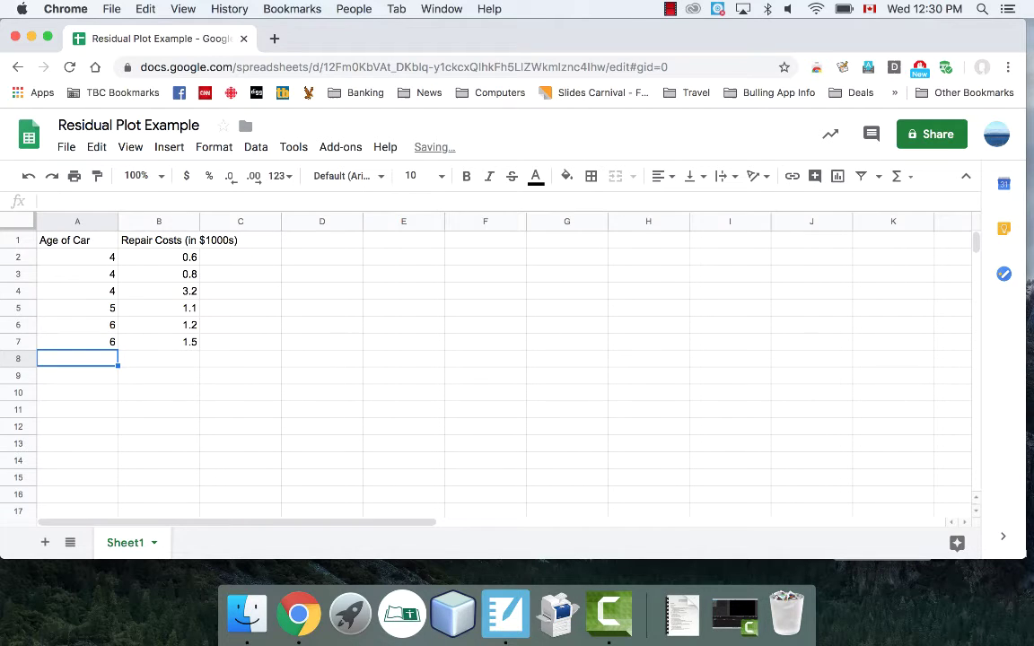
type("7")
key("Return")
left_click(159, 358)
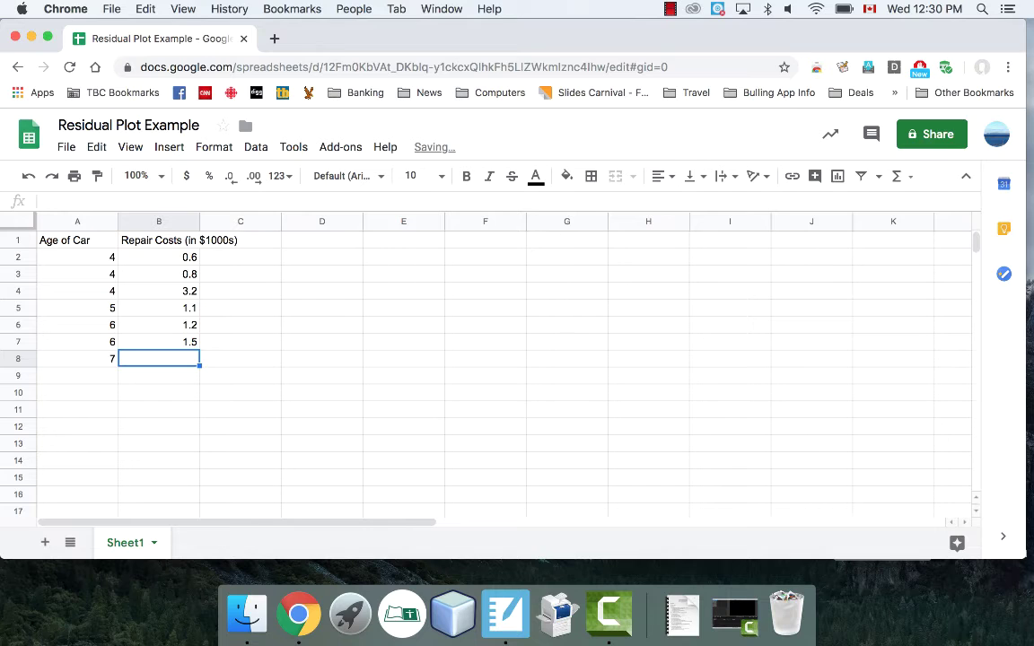
type("1.4")
key("Return")
Step: Fill row 9 with car age 8 in A9 and repair cost 1.8 in B9
left_click(78, 375)
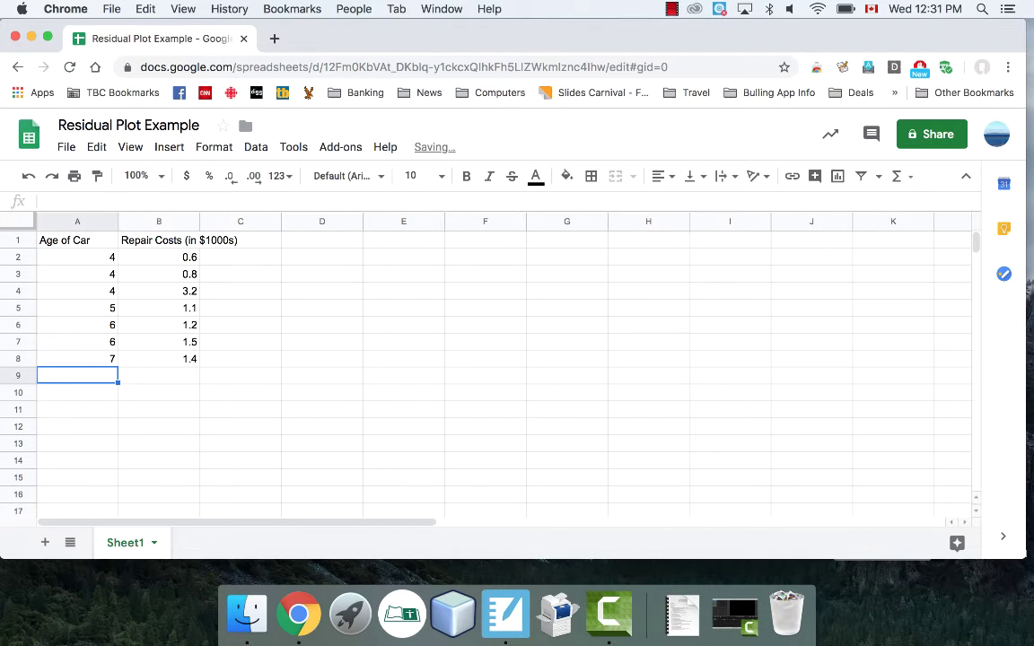
type("8")
key("Return")
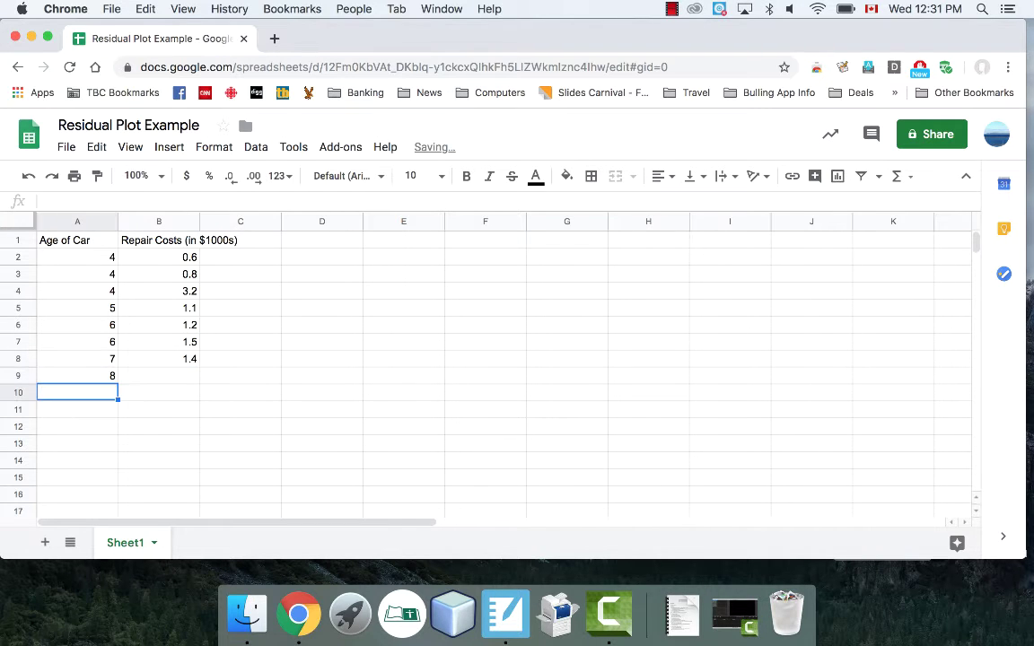
left_click(159, 375)
type("1.8")
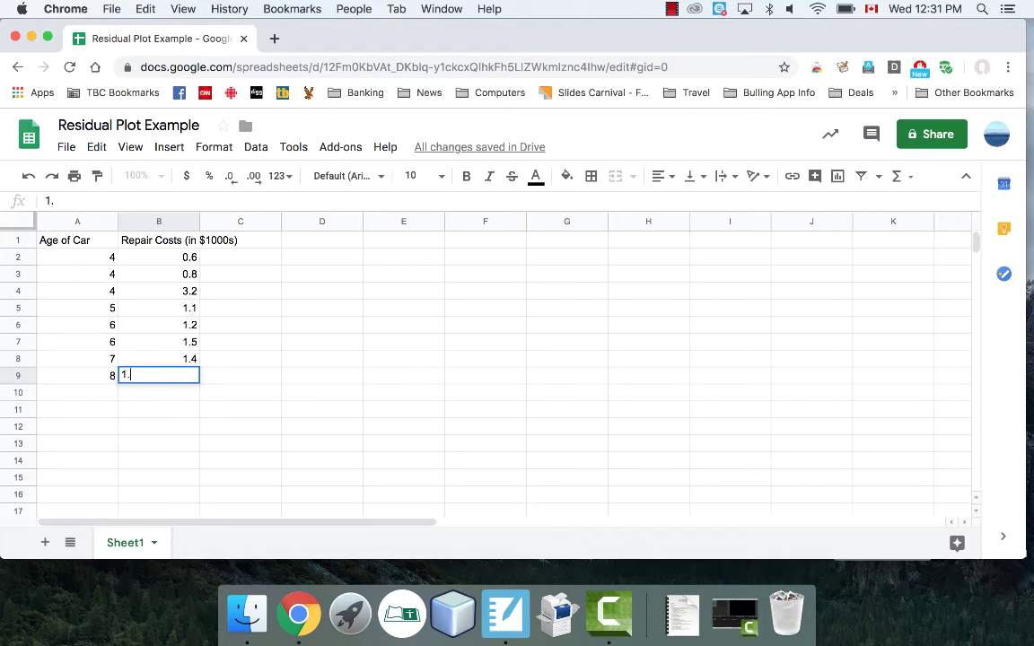
key("Return")
Step: Fill row 10 with car age 9 in A10 and repair cost 1.9 in B10
left_click(77, 392)
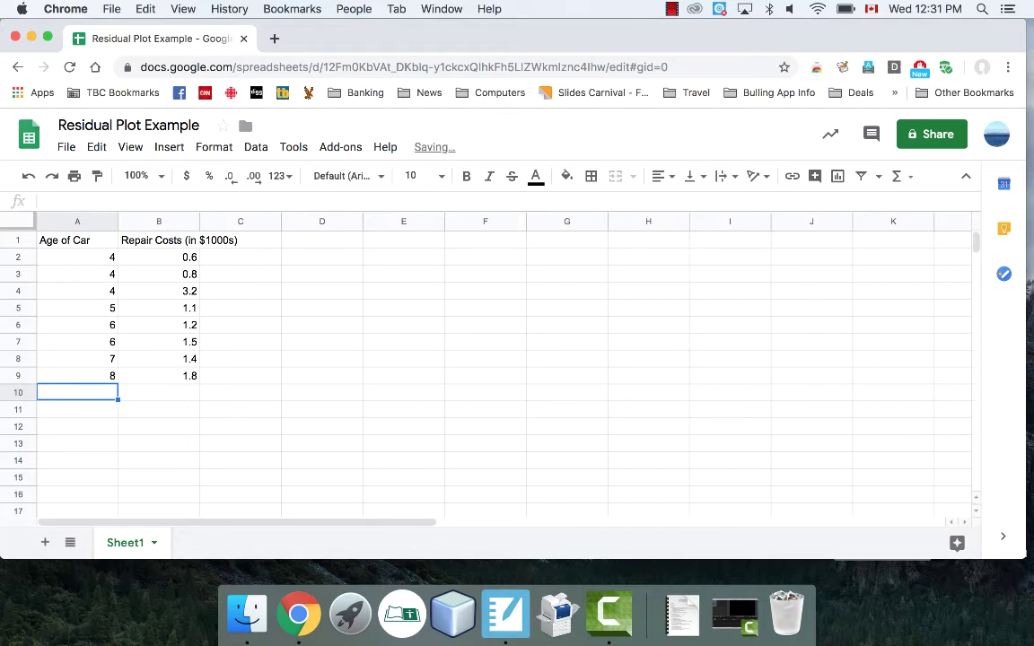
type("9")
key("Return")
left_click(159, 392)
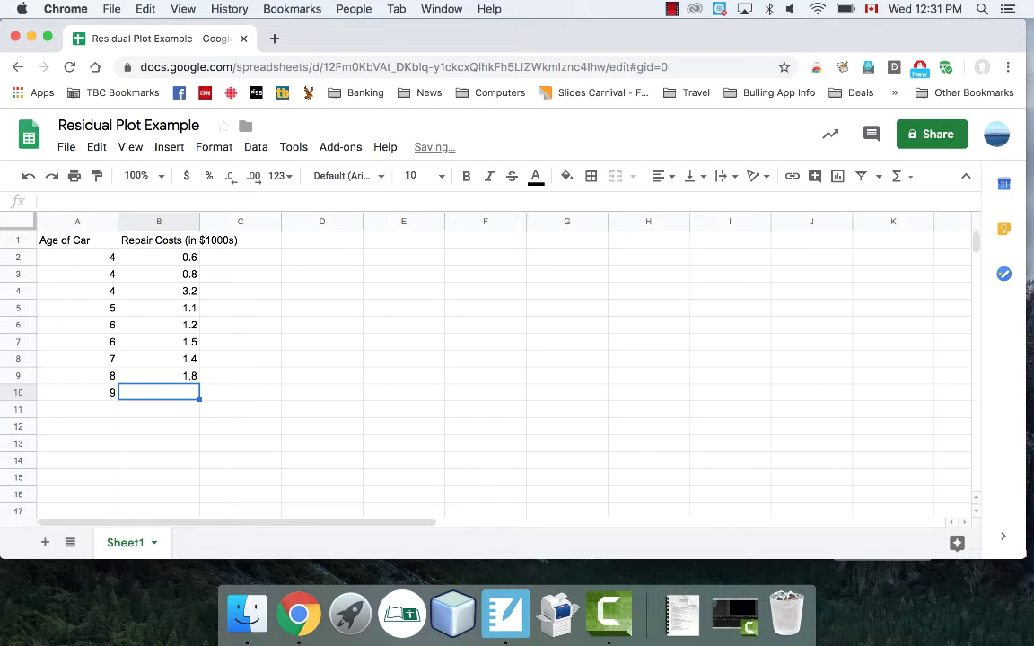
type("1.9")
key("Return")
Step: Fill row 11 with car age 10 in A11 and repair cost 2.1 in B11
left_click(77, 409)
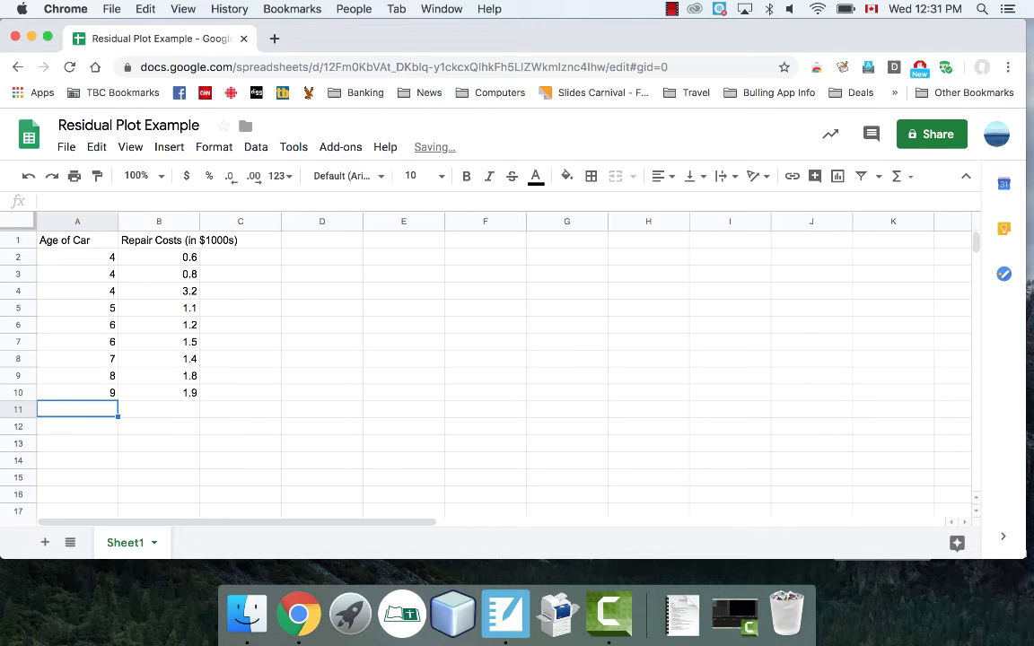
type("10")
key("Return")
left_click(159, 409)
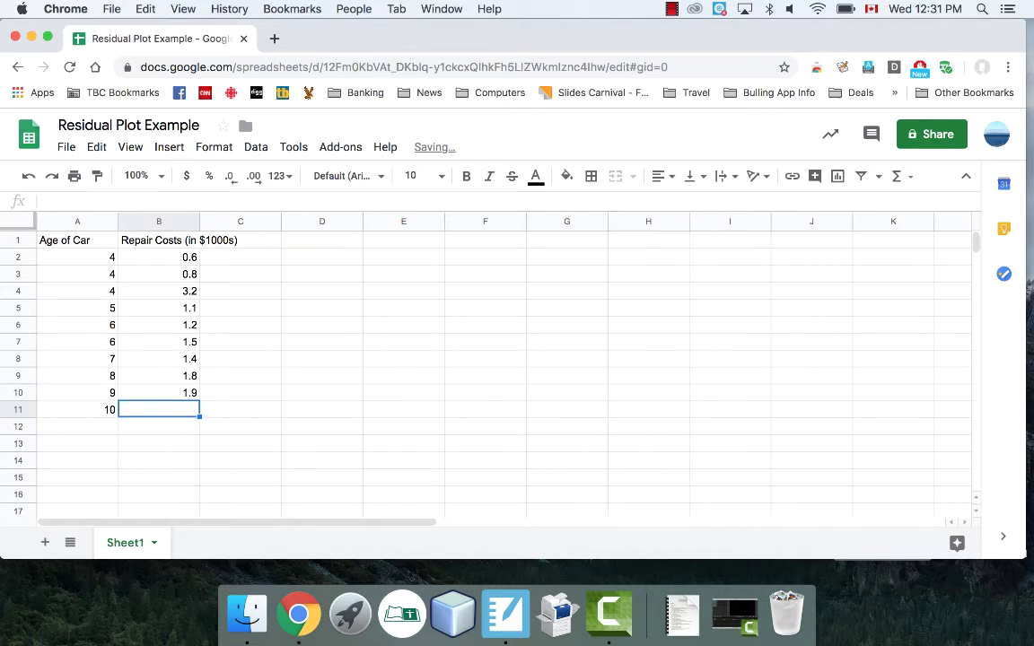
type("2.1")
key("Return")
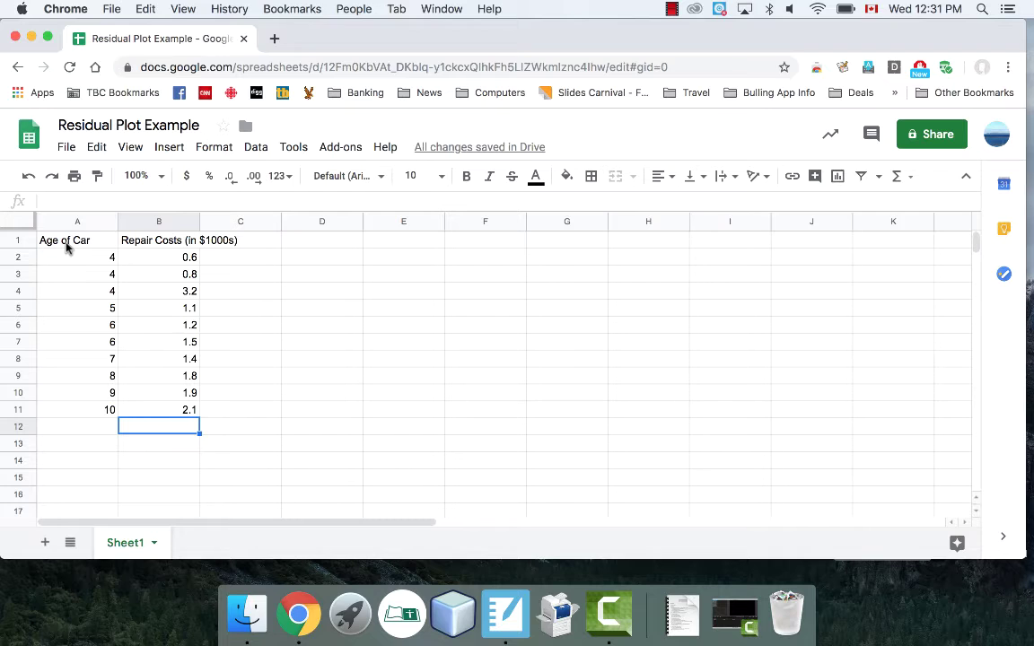
Step: Insert a scatter chart of repair costs against age of car from the data range A1:B11
left_click_drag(66, 247, 154, 415)
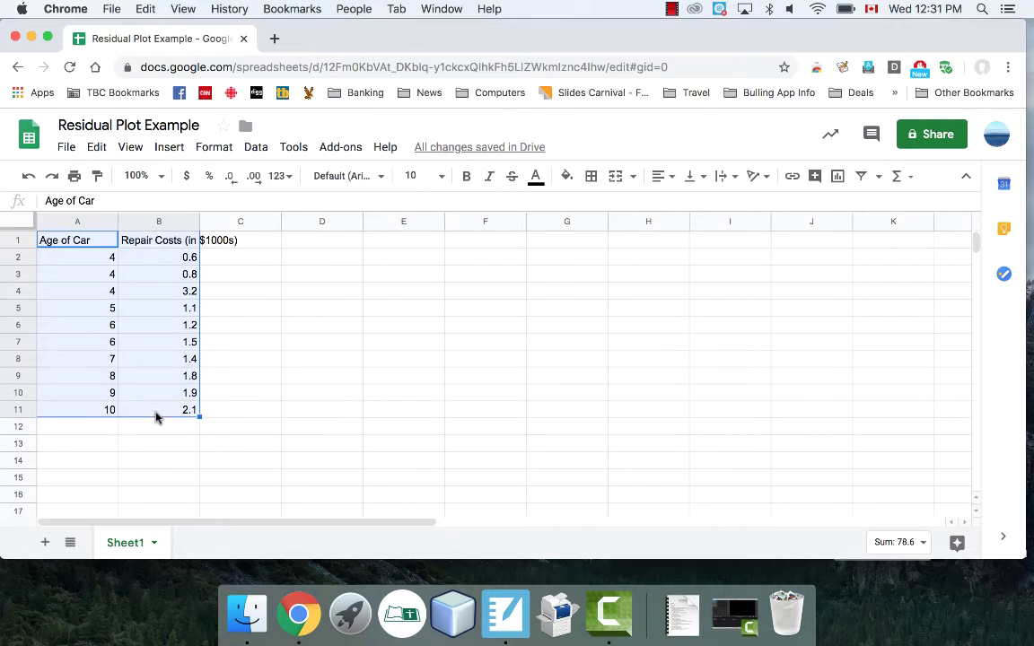
left_click(164, 148)
left_click(238, 372)
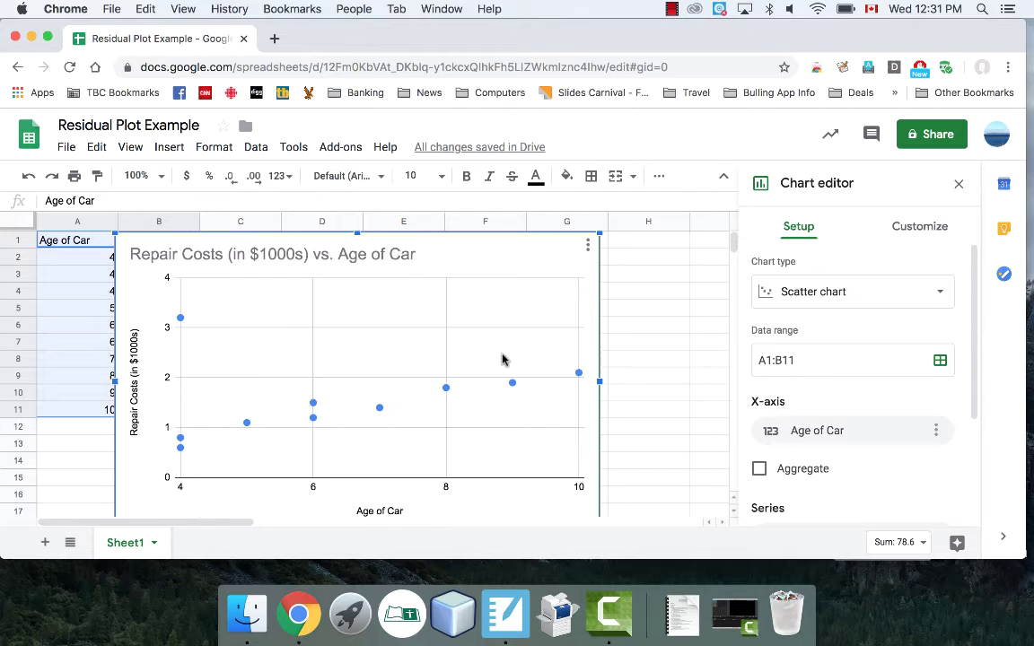
left_click(813, 297)
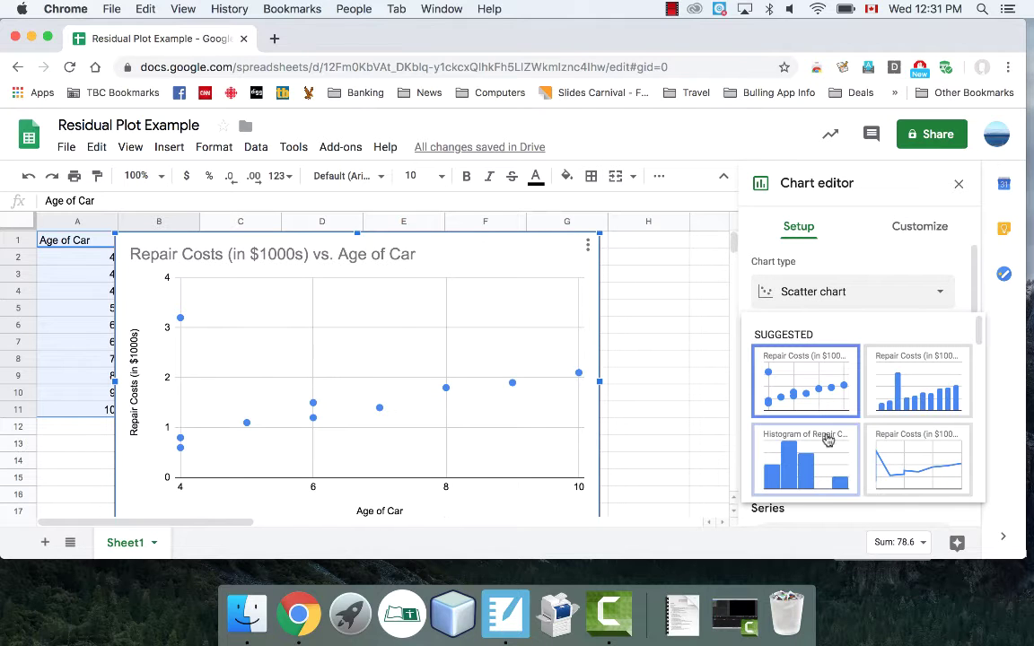
left_click(807, 377)
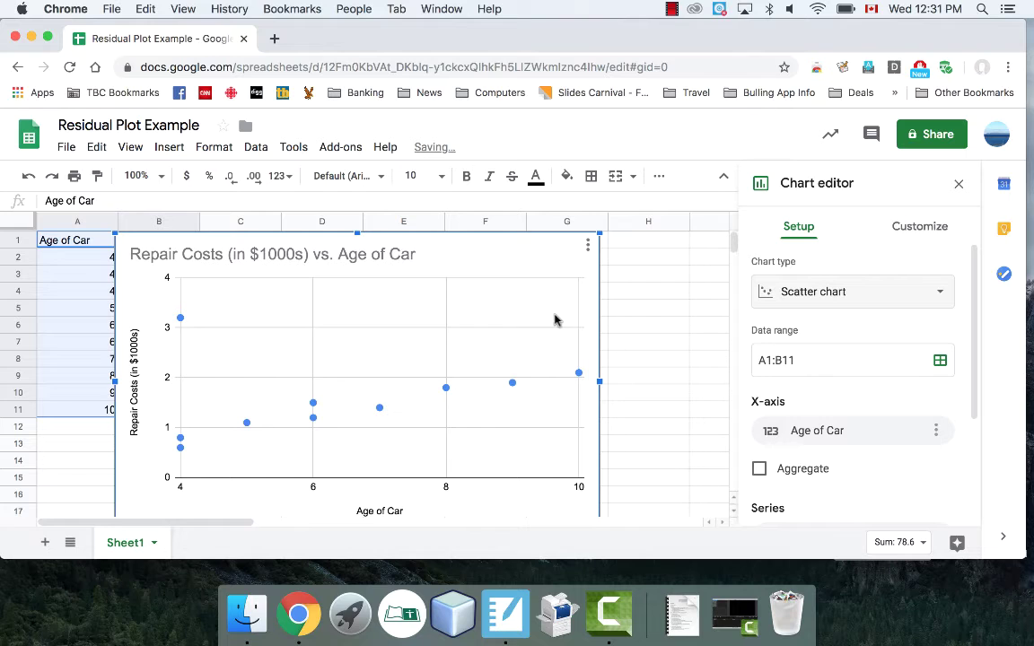
Step: Add a linear trendline to the repair costs series of the scatter chart
left_click(908, 231)
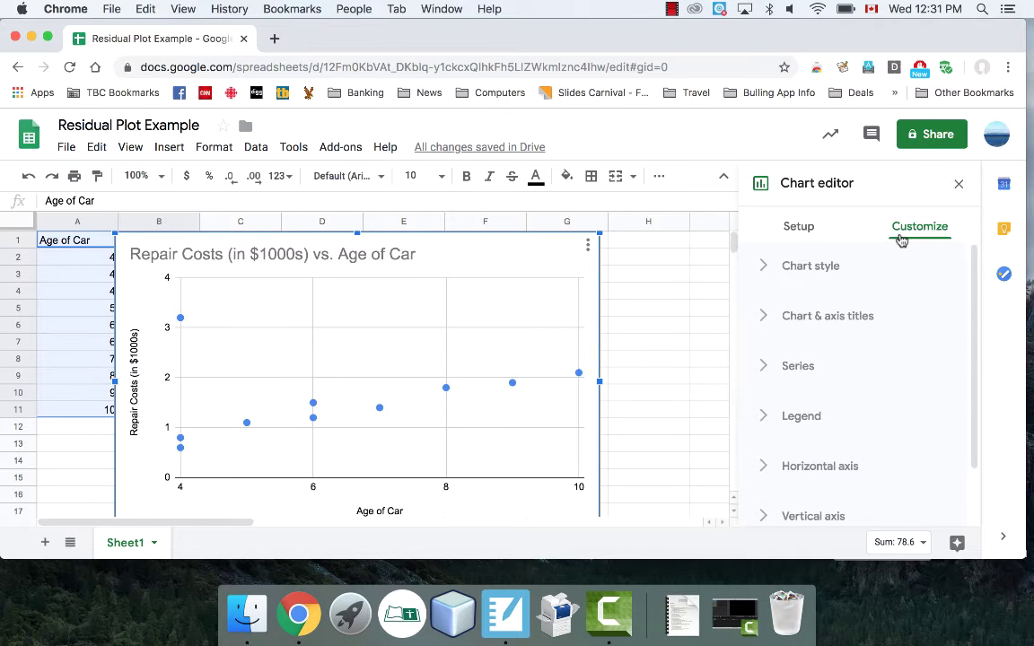
left_click(791, 376)
scroll(791, 373, "down", 6)
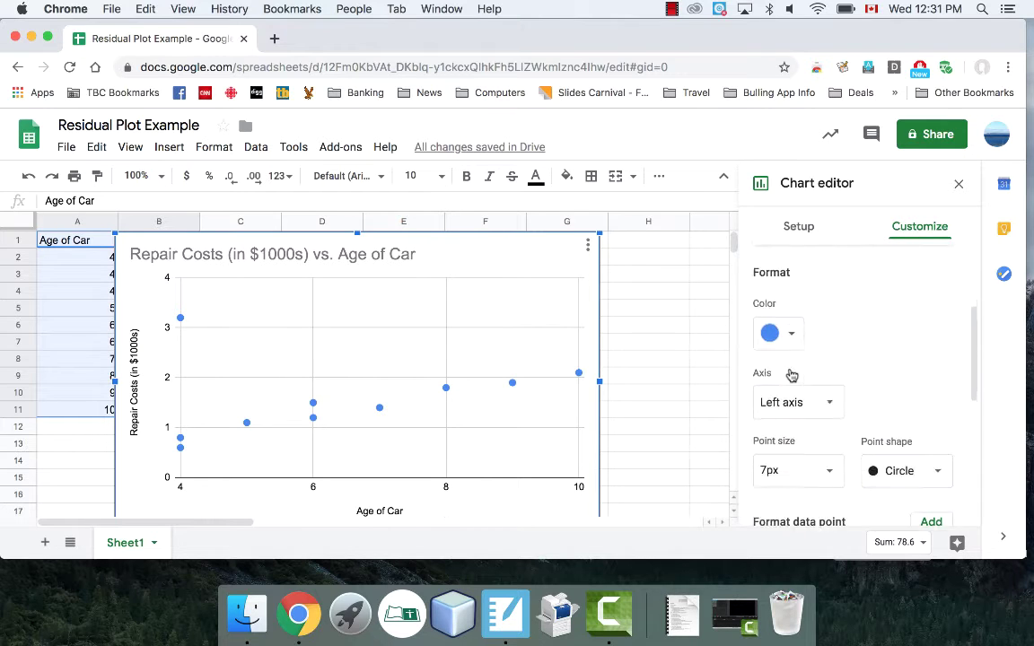
scroll(791, 376, "down", 2)
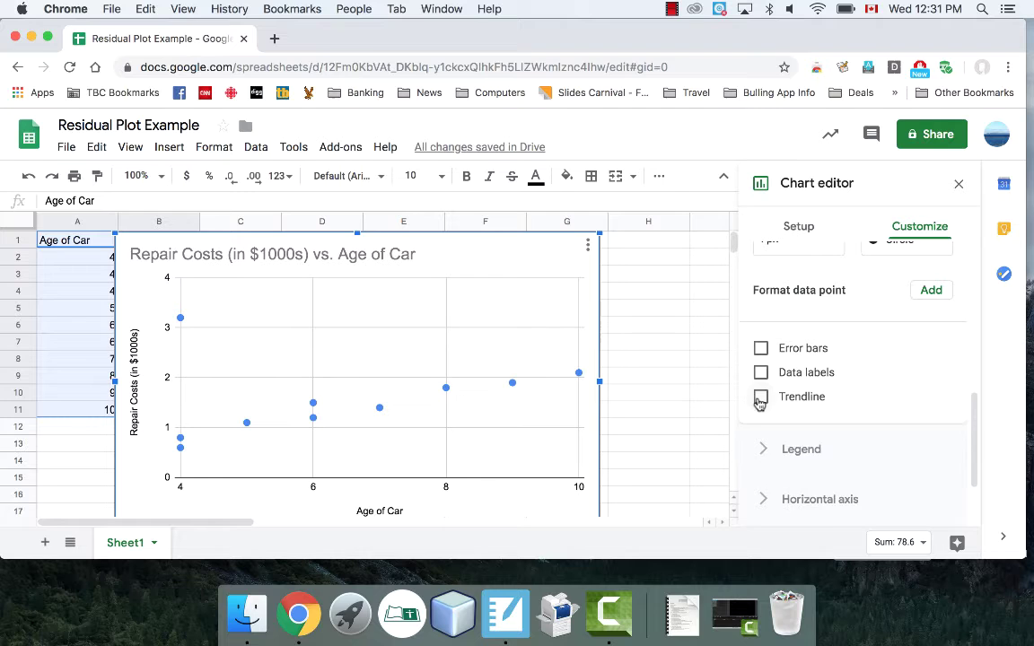
left_click(760, 397)
scroll(891, 415, "down", 4)
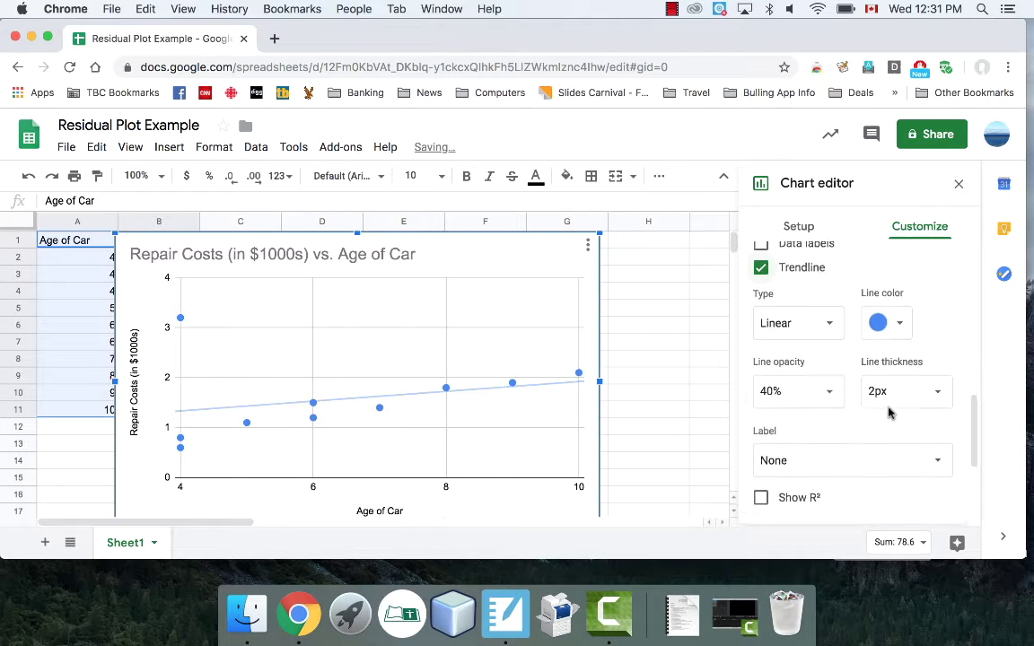
Step: Set the trendline's label to Use Equation
scroll(889, 411, "up", 1)
scroll(888, 413, "down", 3)
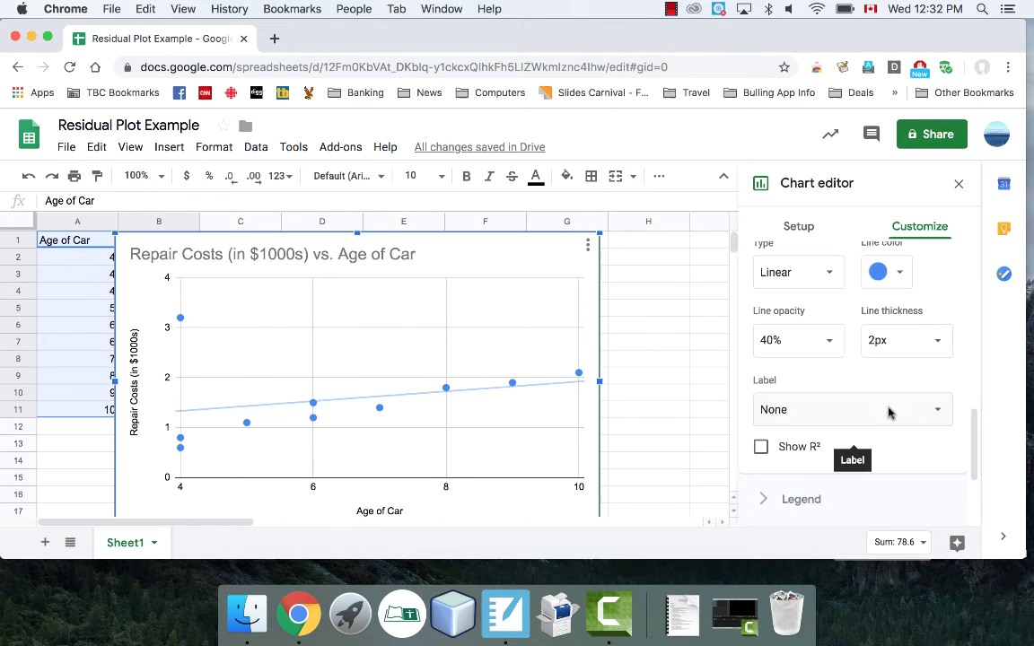
left_click(836, 411)
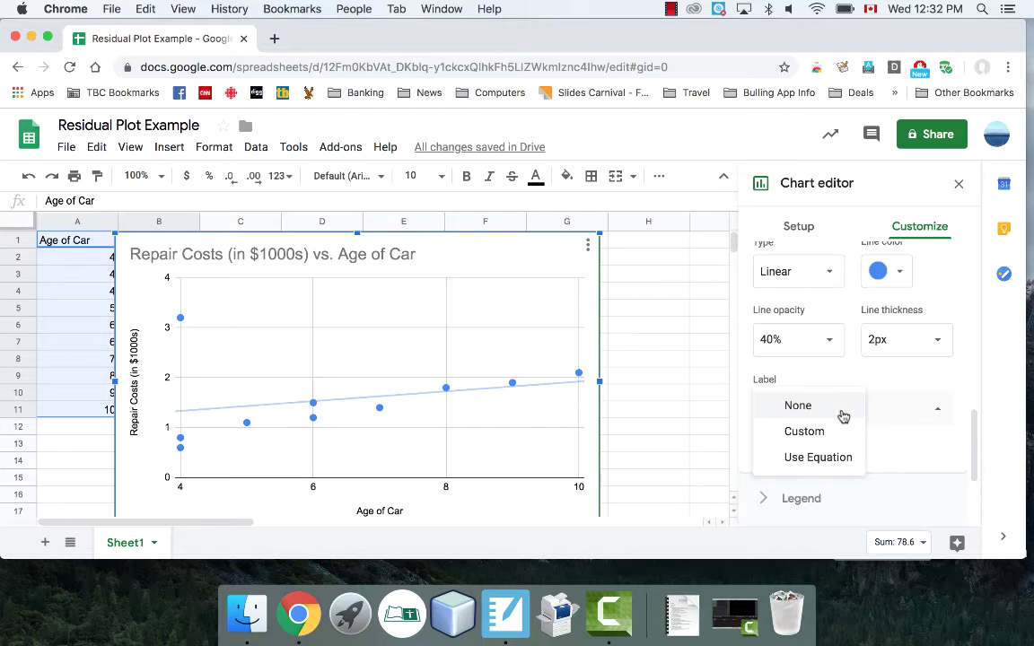
left_click(811, 457)
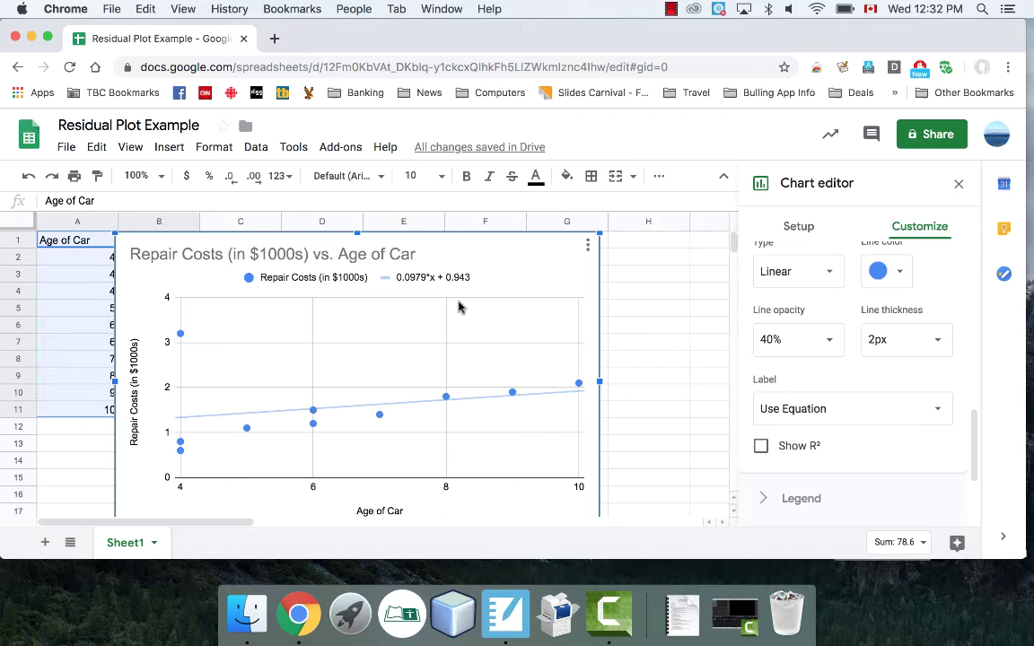
Step: Close the chart editor and move the scatter chart off the data to about columns F to K
left_click(959, 183)
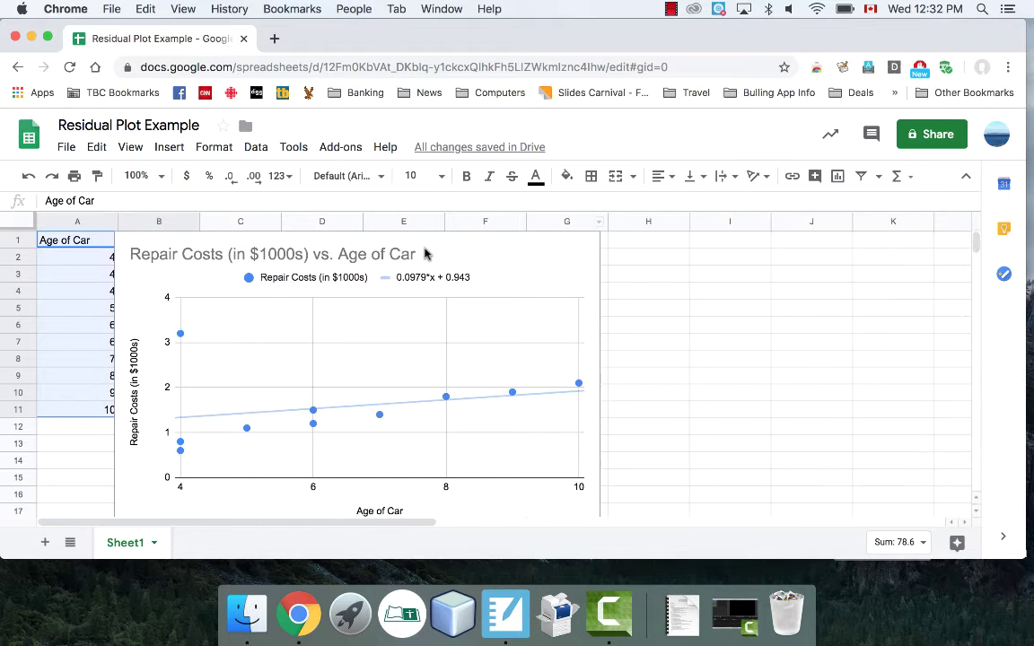
left_click(572, 257)
left_click_drag(483, 258, 814, 238)
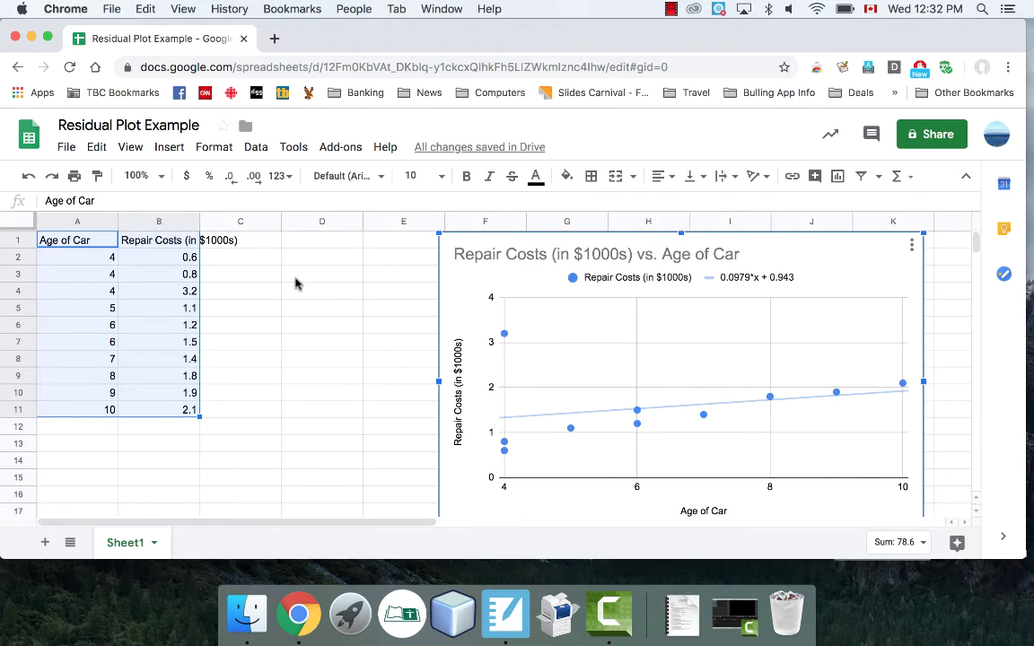
Step: Enter the column header "Line of Best Fit" in cell D1
mouse_move(507, 337)
left_click(304, 248)
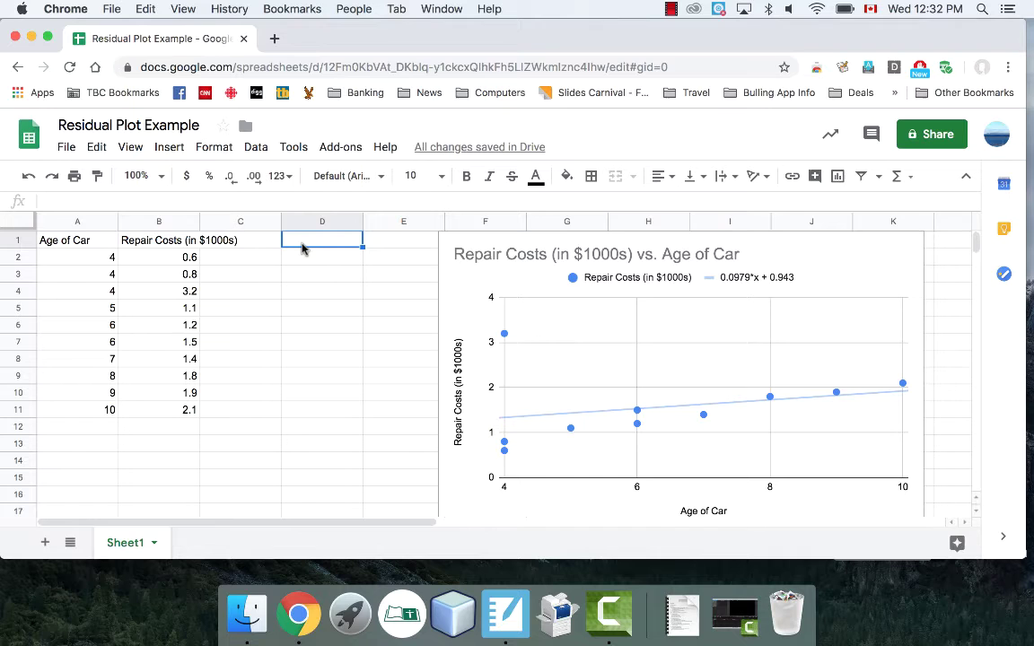
type("Line of Best Fit")
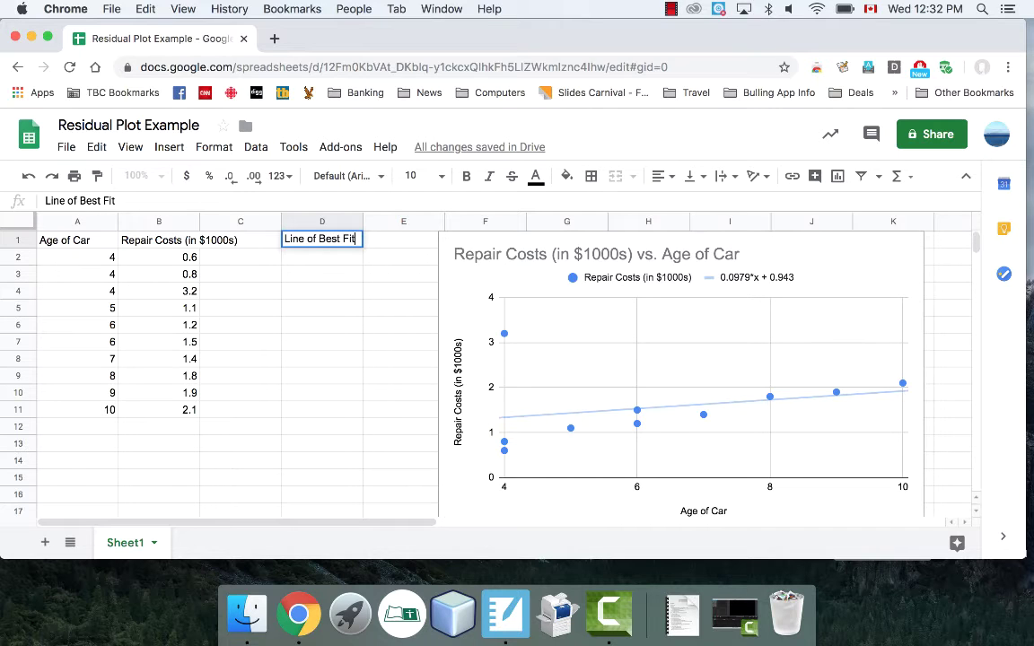
key("Return")
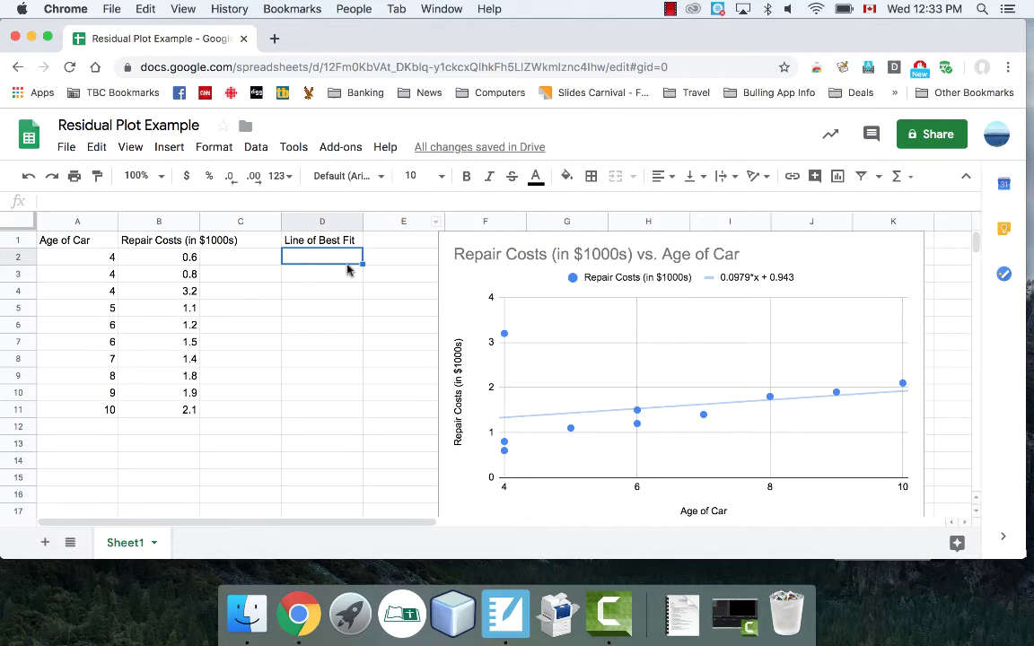
Step: Enter the line of best fit formula =0.0979*A2+0.943 in cell D2
type("=")
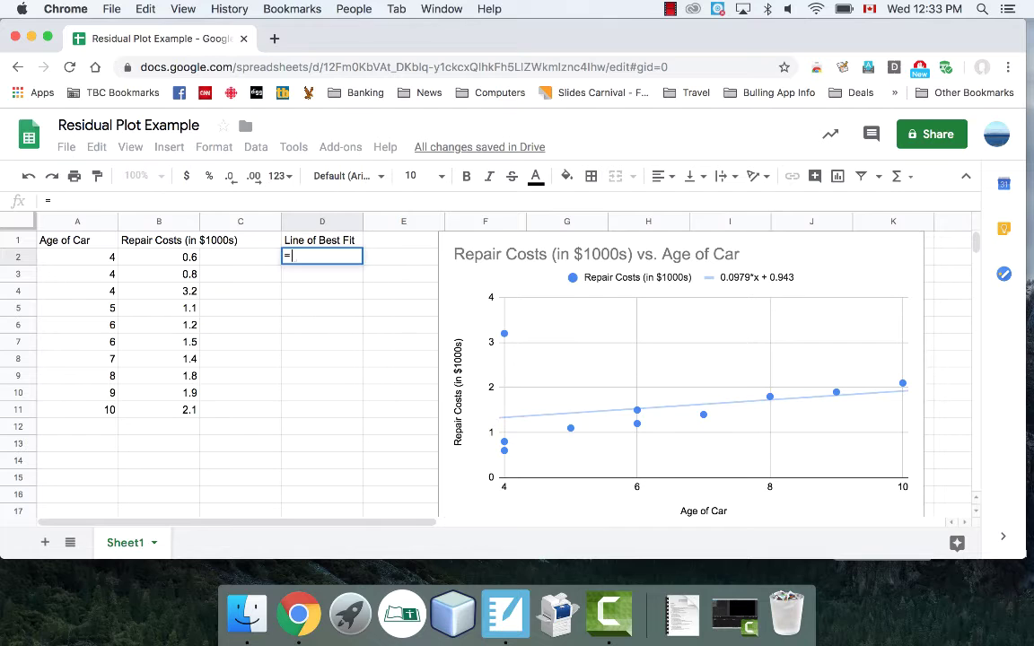
type("0.0")
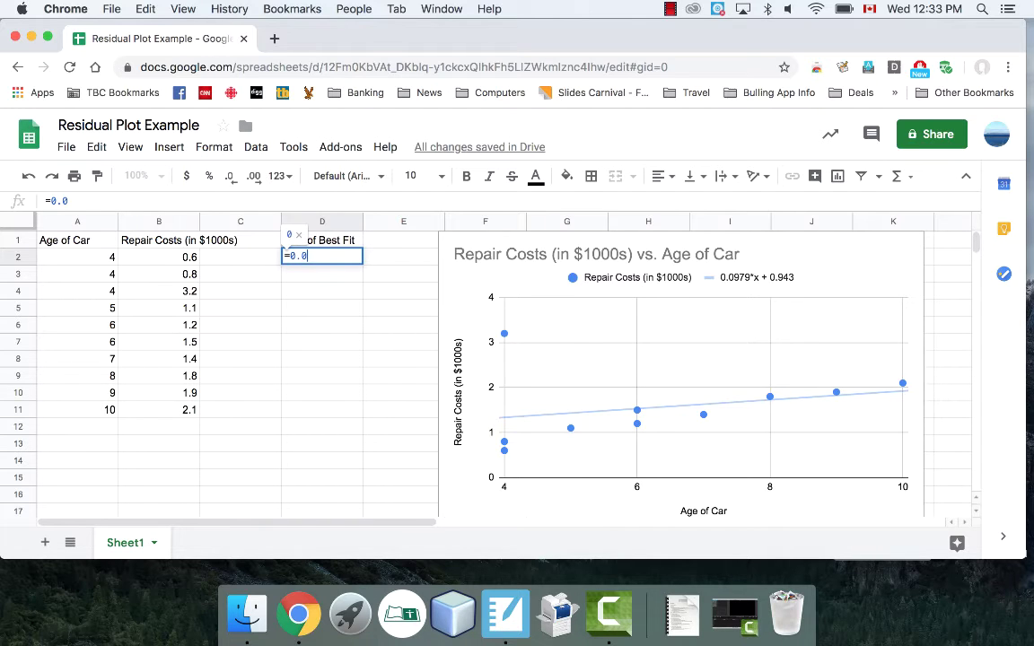
type("979")
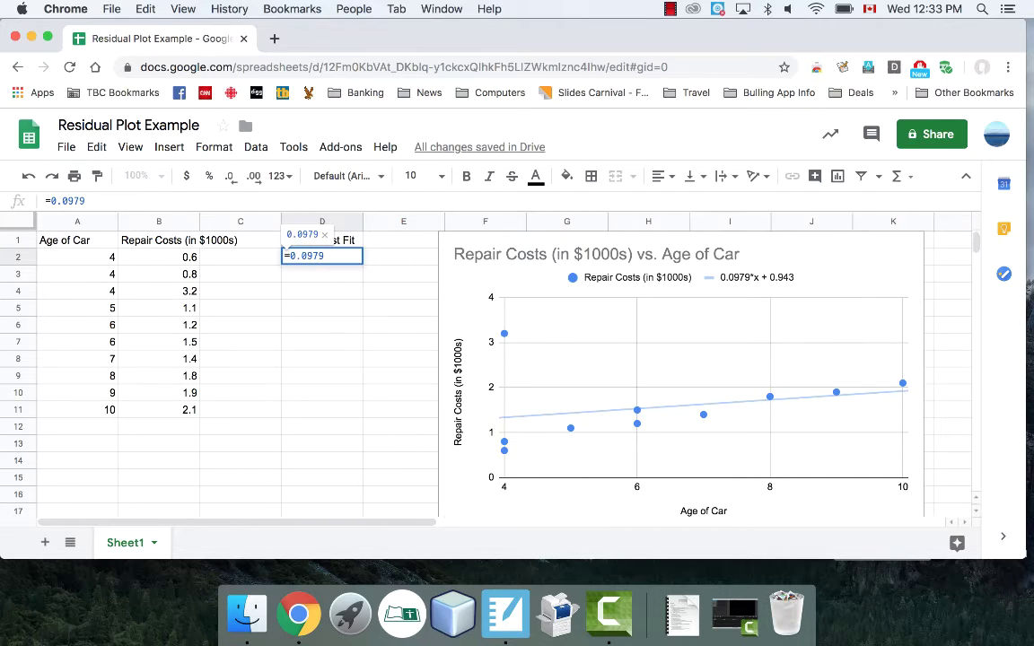
type("*")
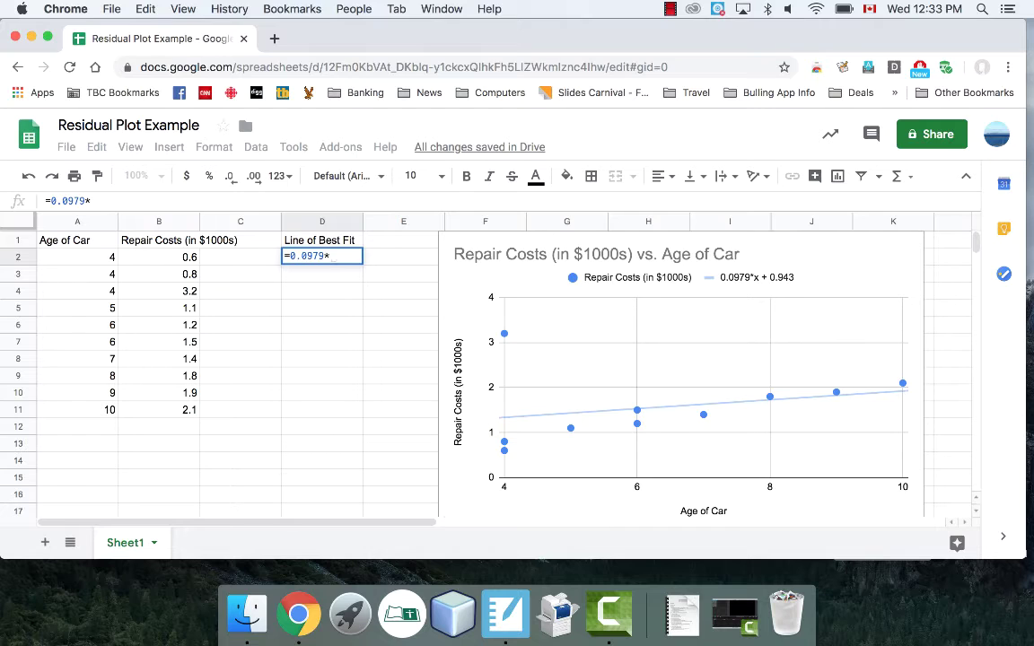
left_click(75, 258)
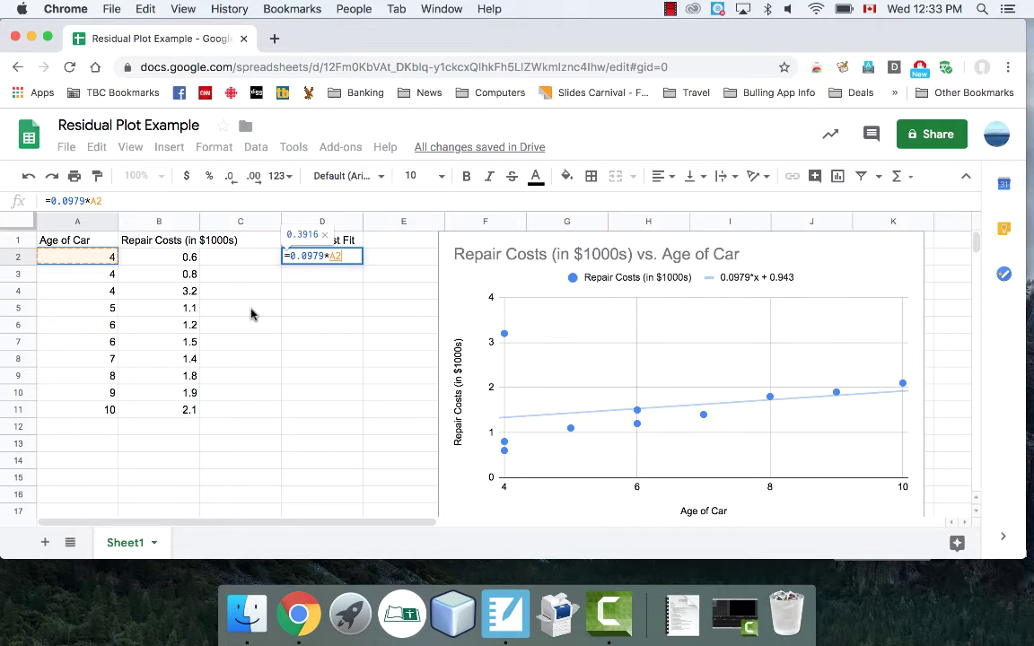
type("+0")
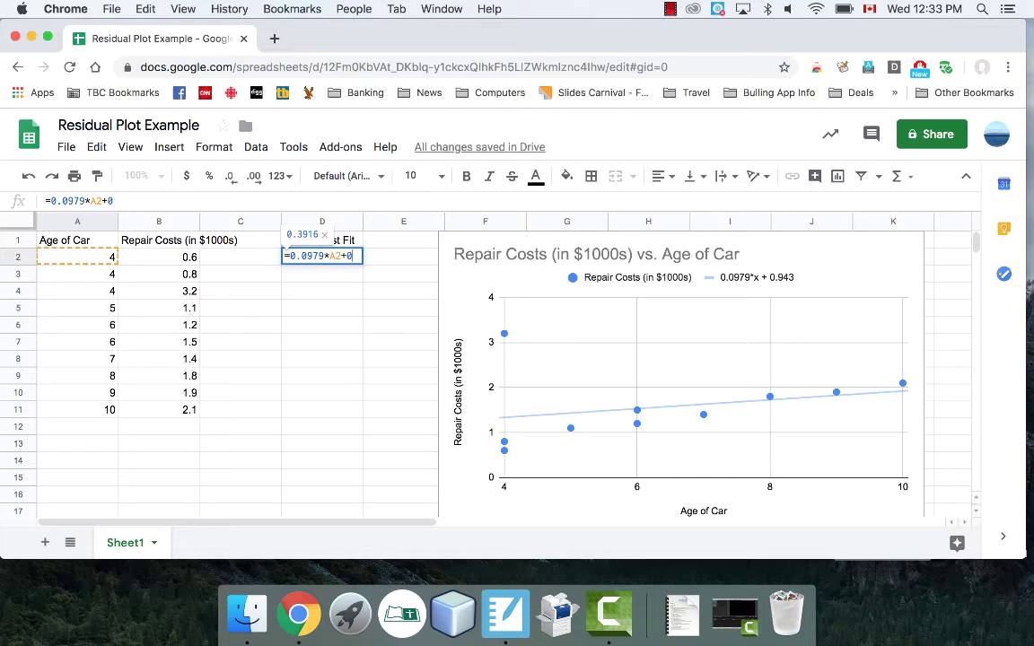
type(".943")
key("Return")
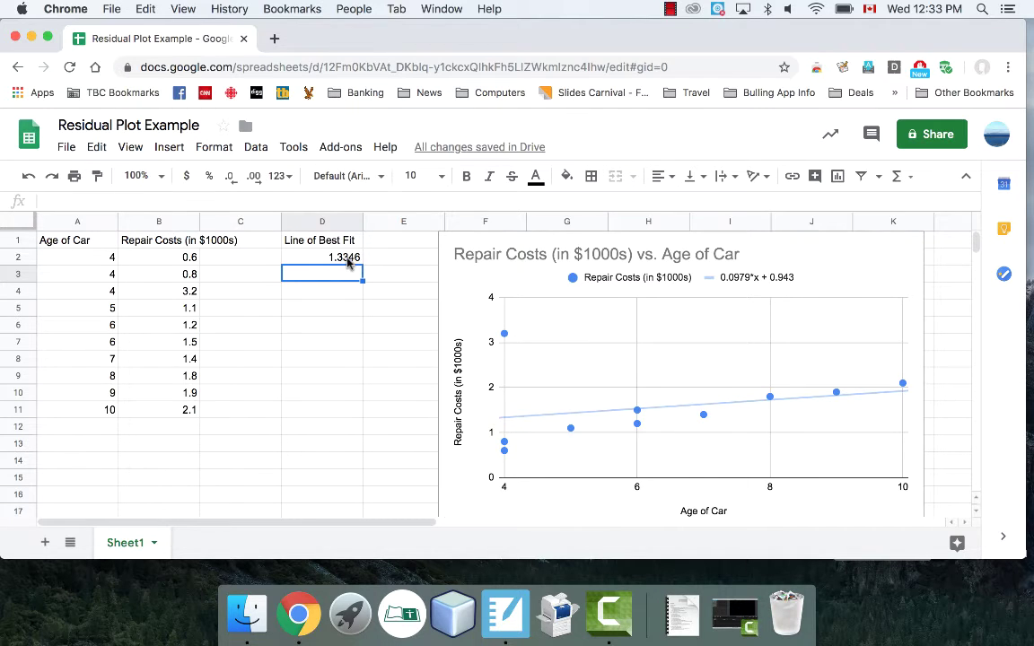
Step: Copy the line of best fit formula from D2 down through D11
left_click(350, 258)
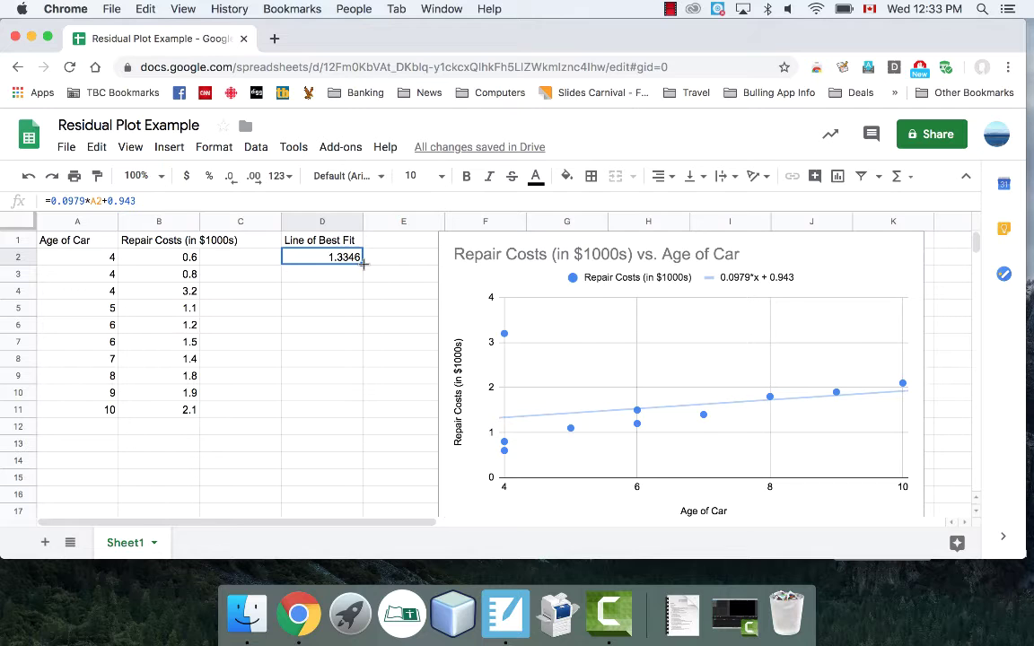
left_click_drag(363, 260, 352, 415)
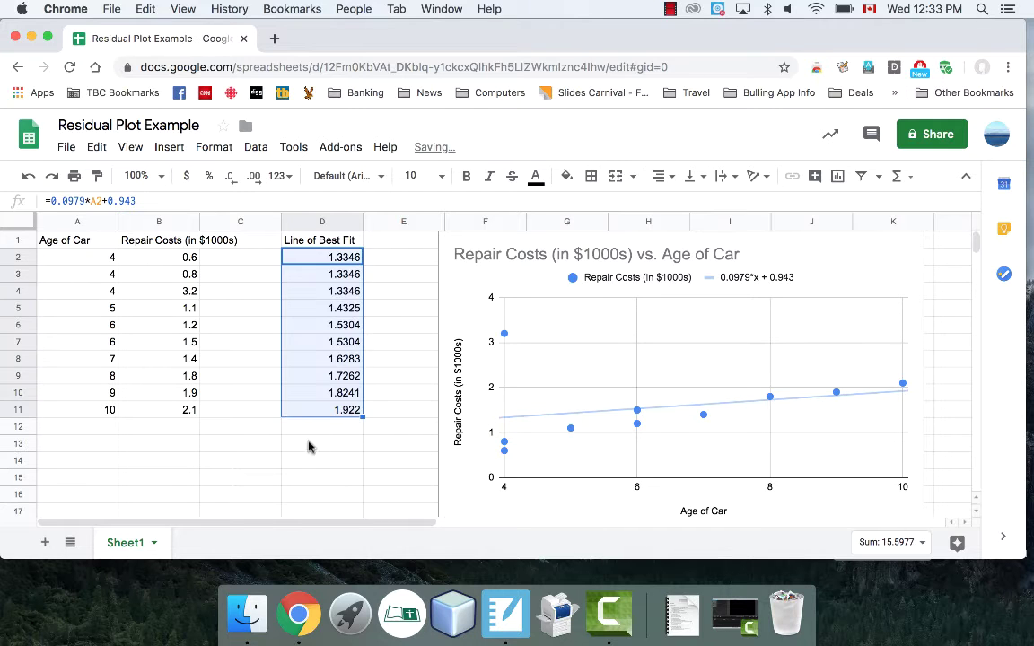
left_click(308, 446)
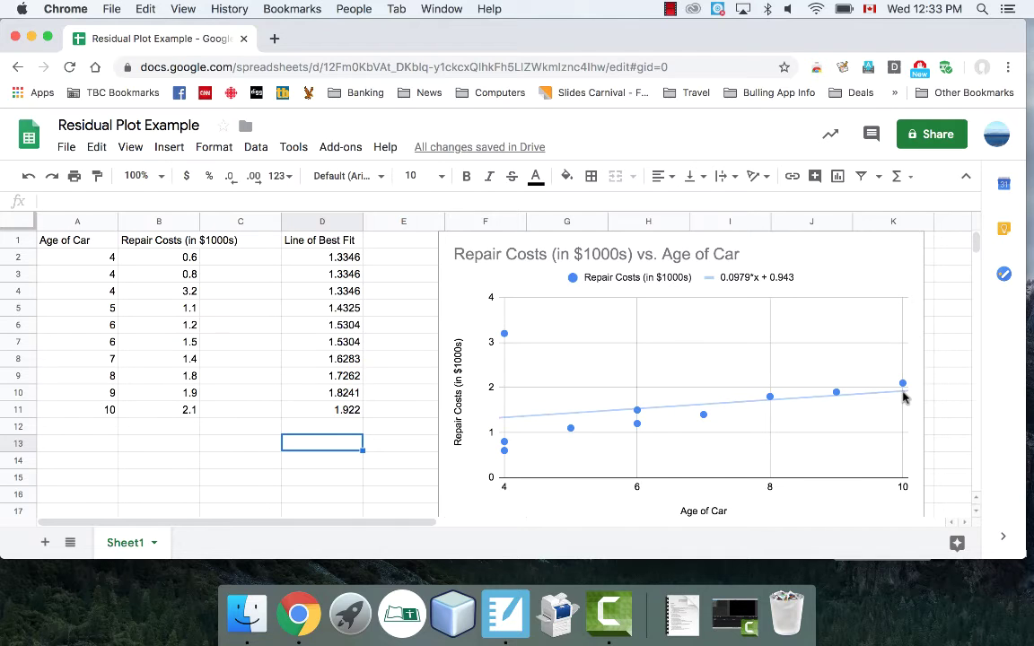
Step: Enter the column header "Residual" in cell E1
left_click(384, 239)
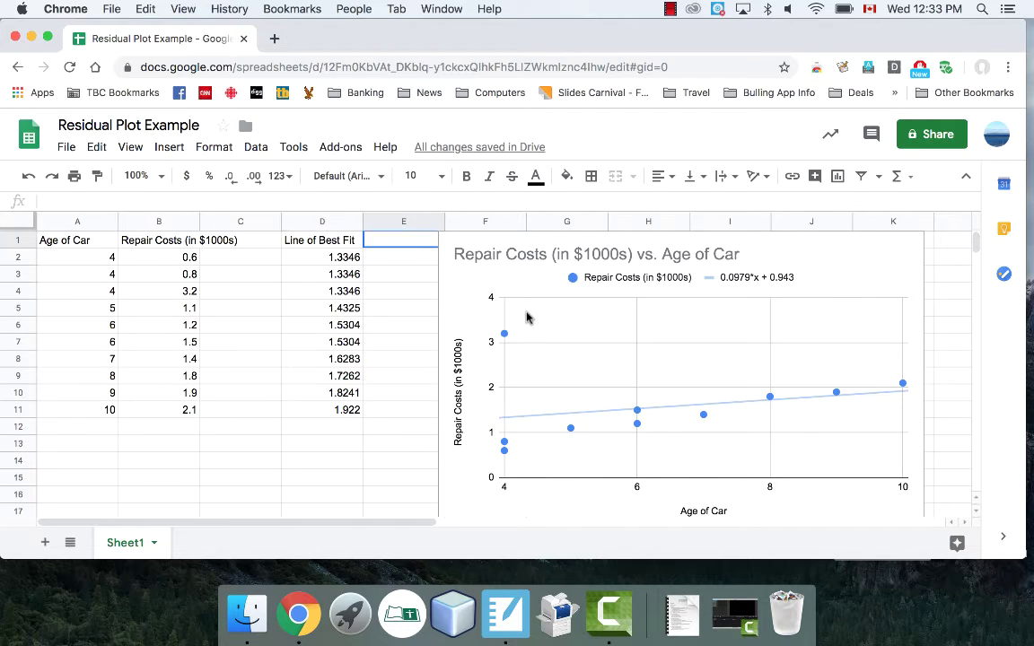
type("Resid")
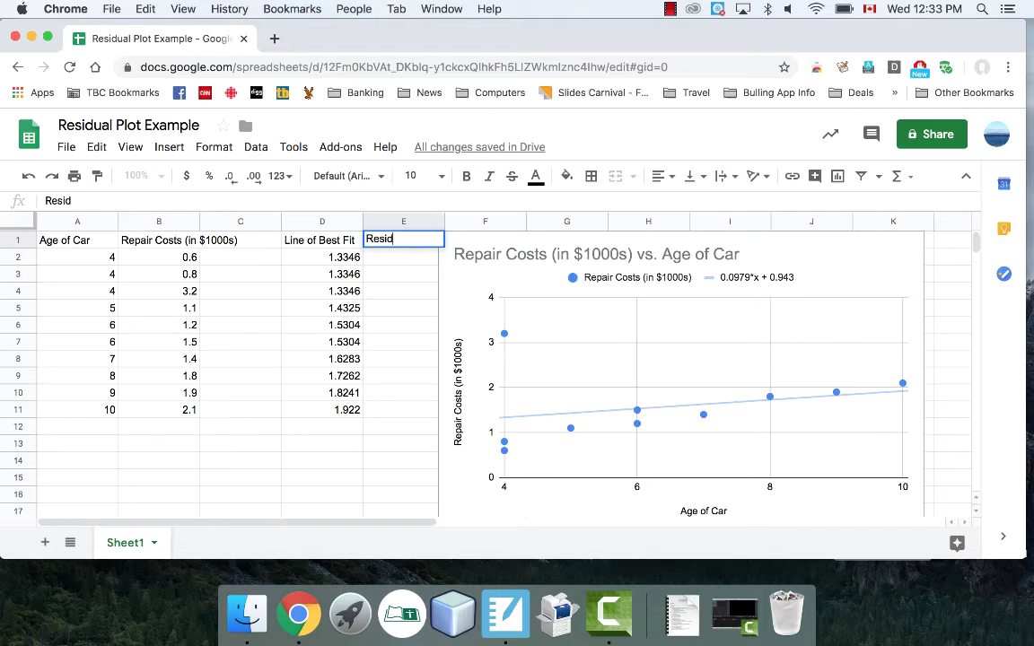
type("ual")
key("Return")
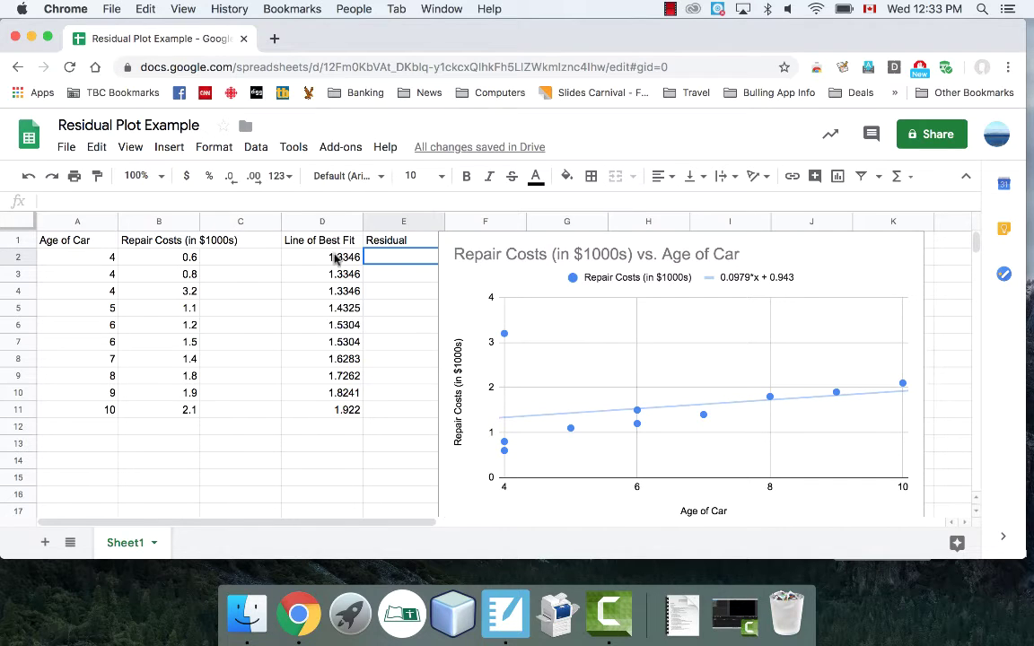
Step: Enter the residual formula =B2-D2 in cell E2 to subtract the line of best fit value from the repair cost
type("=")
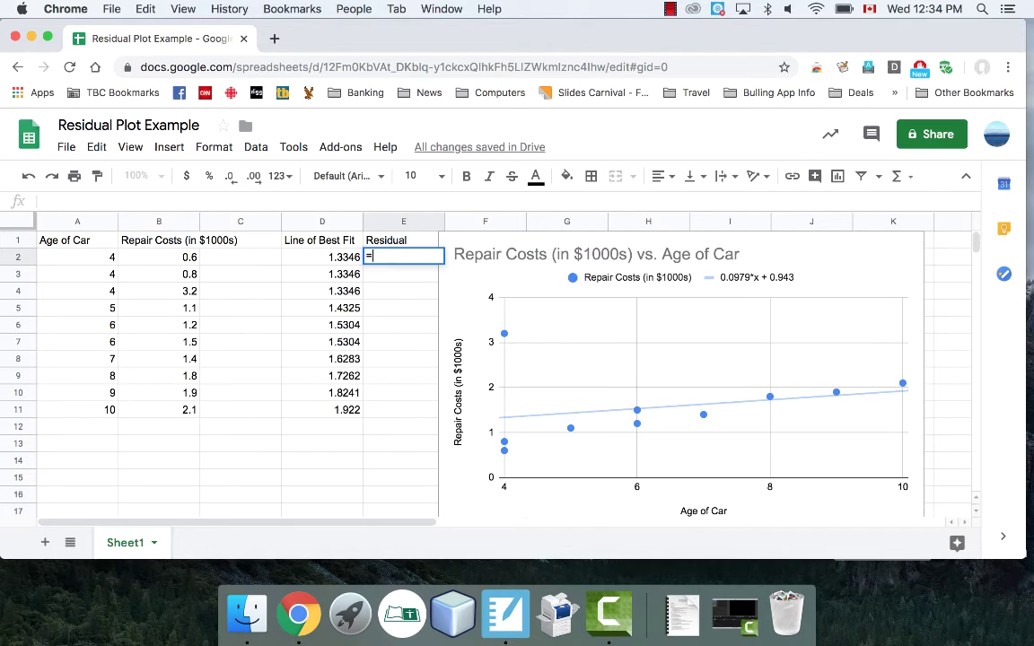
left_click(180, 260)
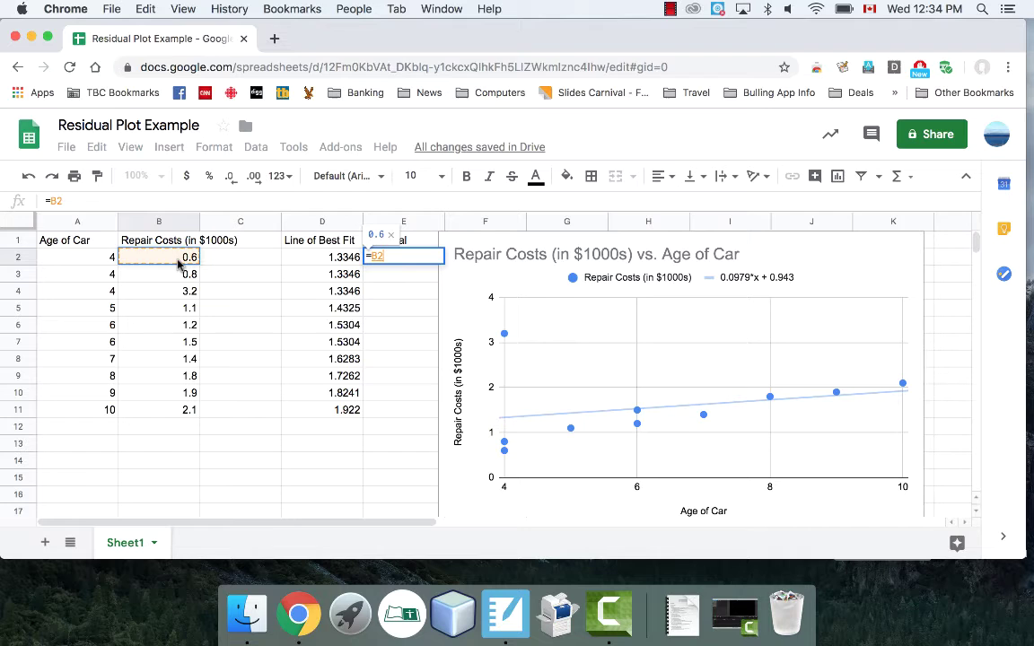
type("-")
left_click(310, 261)
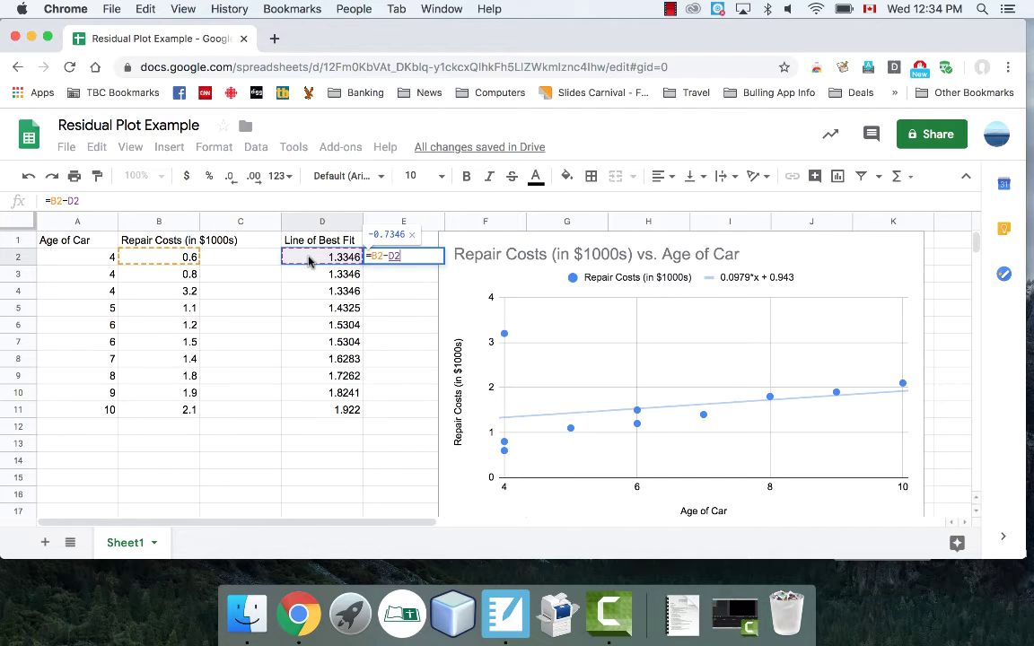
key("Return")
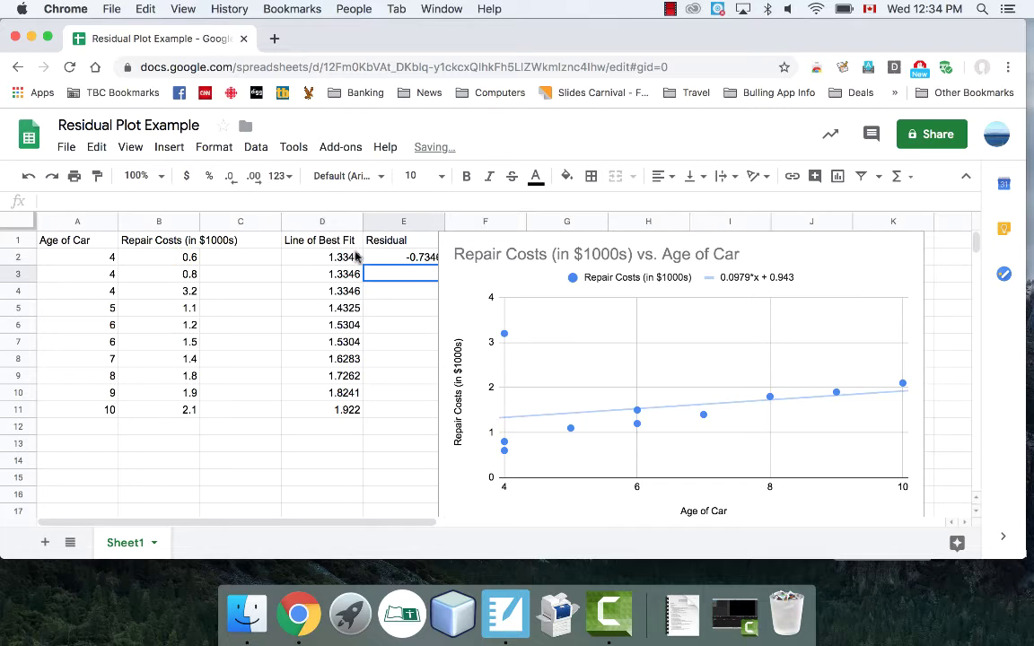
Step: Move the scatter chart slightly to the right so that it no longer covers column E
left_click(377, 252)
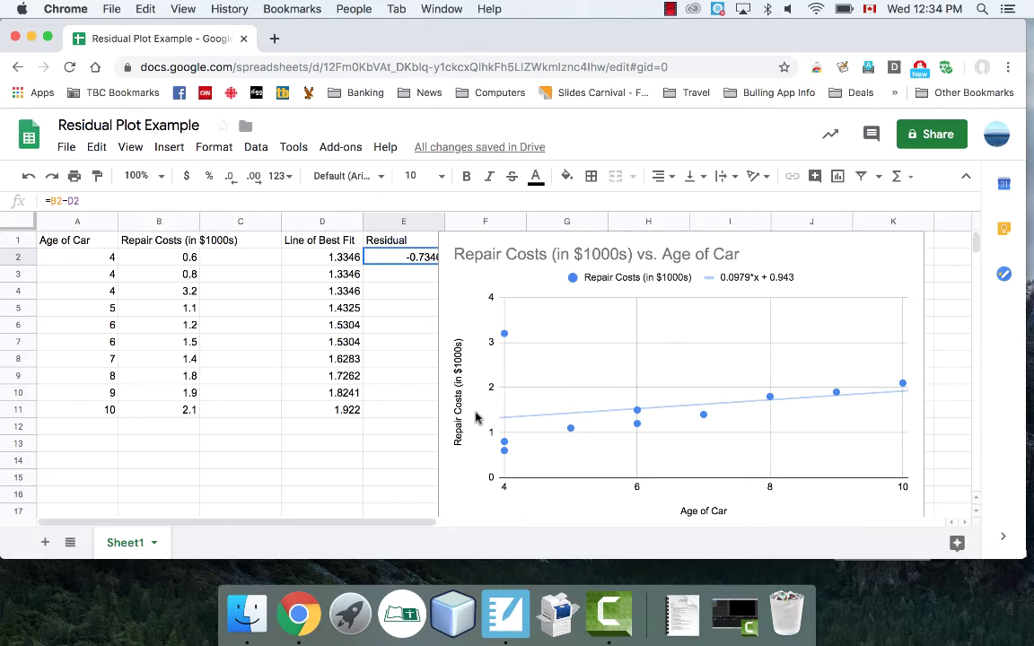
left_click(551, 244)
left_click_drag(557, 243, 579, 243)
mouse_move(526, 455)
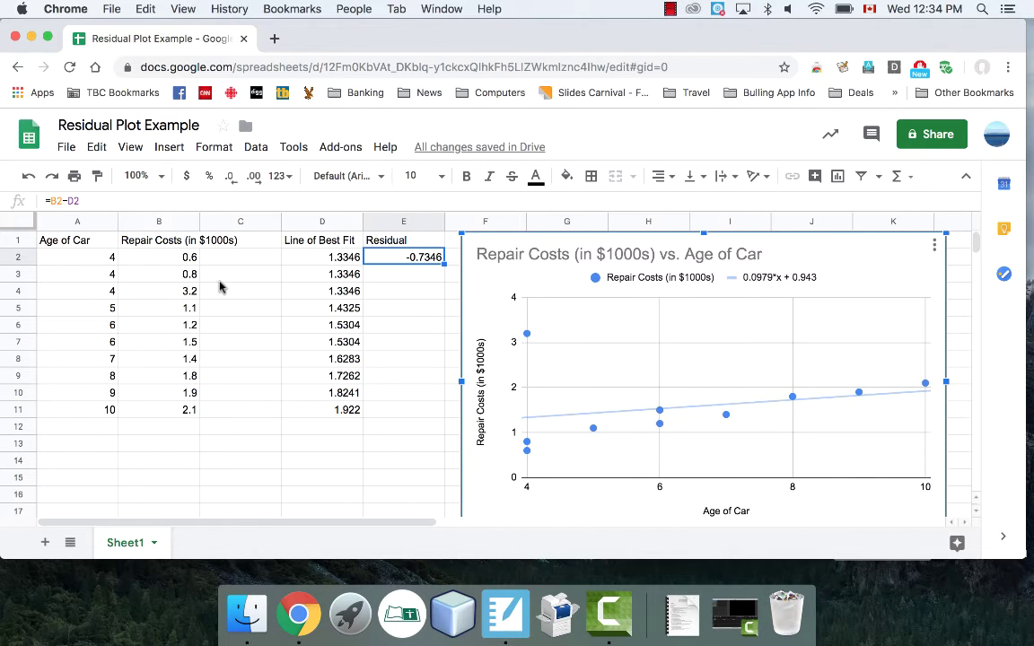
Step: Enter the residual formula =B3-D3 in cell E3
left_click(411, 278)
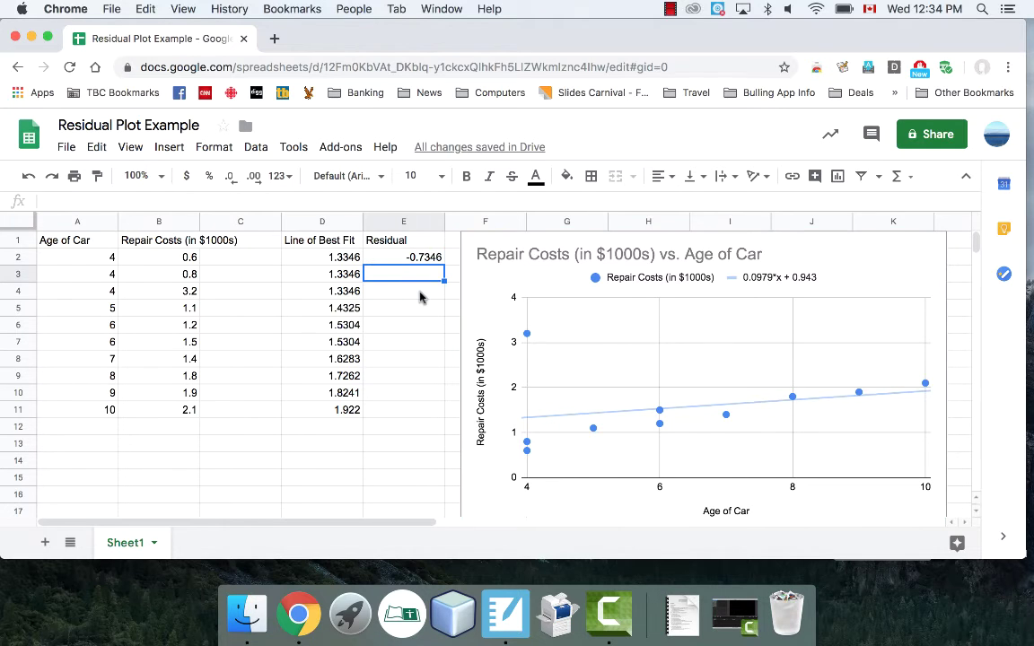
type("=")
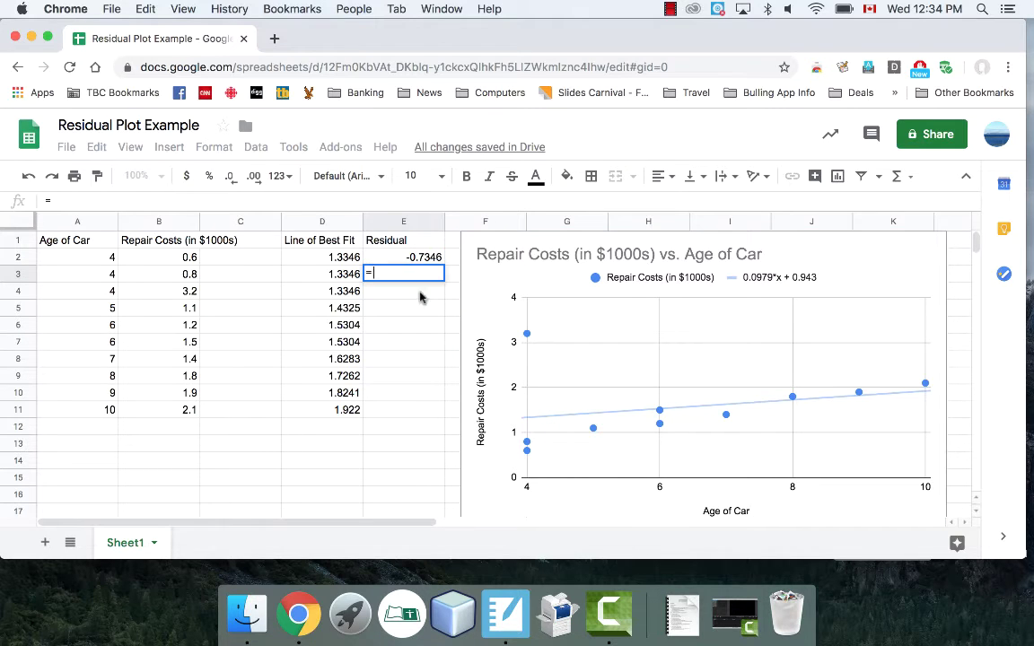
left_click(159, 278)
type("-")
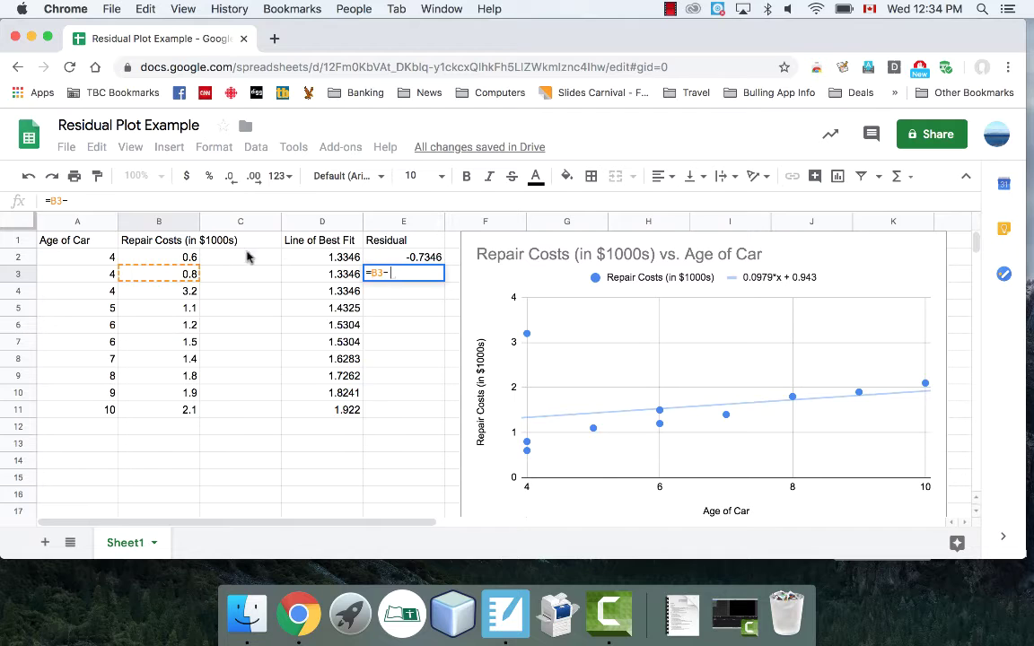
left_click(316, 275)
key("Return")
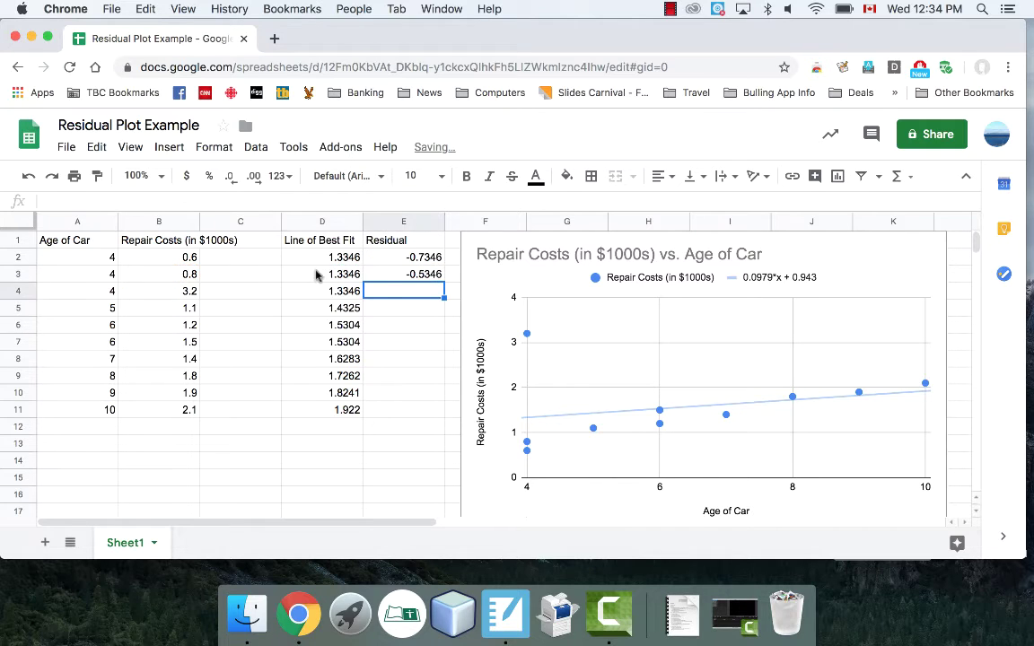
Step: Copy the residual formula from E3 down through E11
left_click(413, 276)
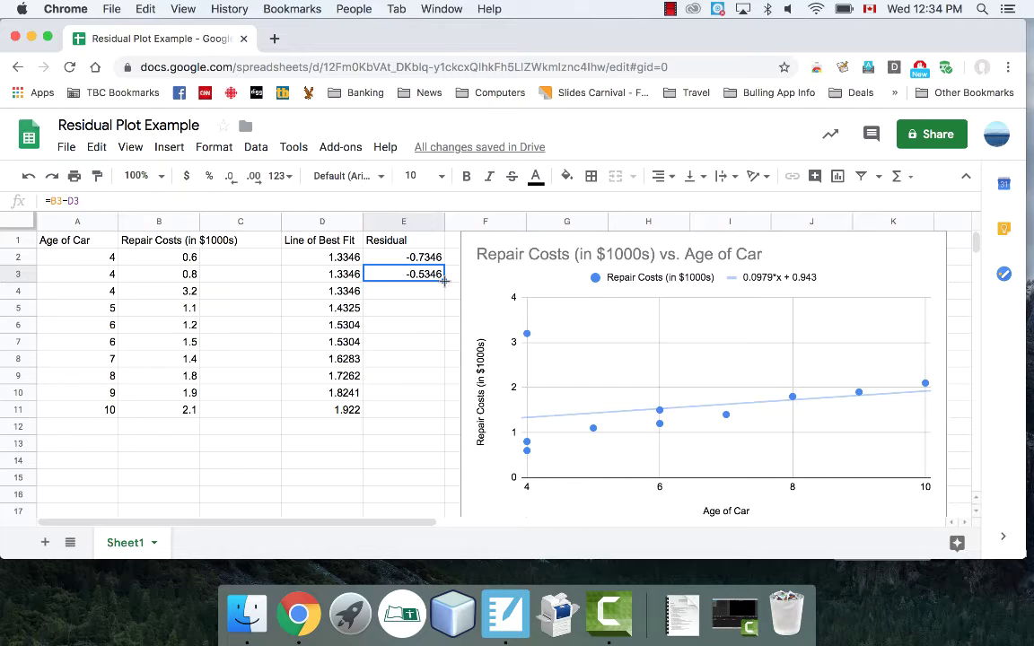
left_click_drag(443, 280, 447, 417)
left_click(412, 296)
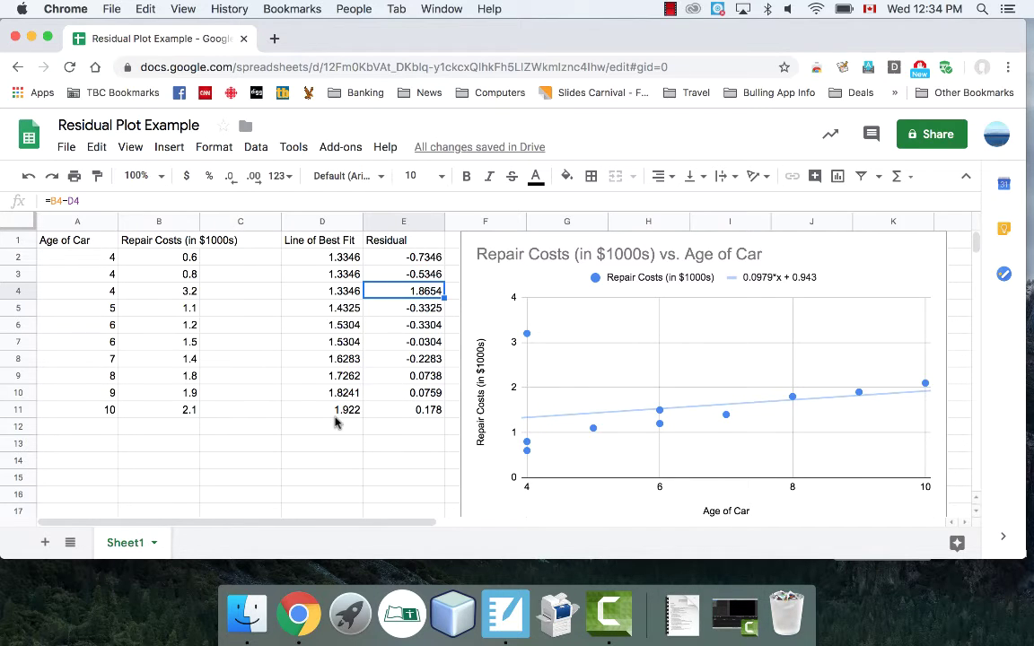
Step: Move the Repair Costs vs. Age of Car chart to its own sheet and return to Sheet1
left_click(808, 242)
left_click(935, 248)
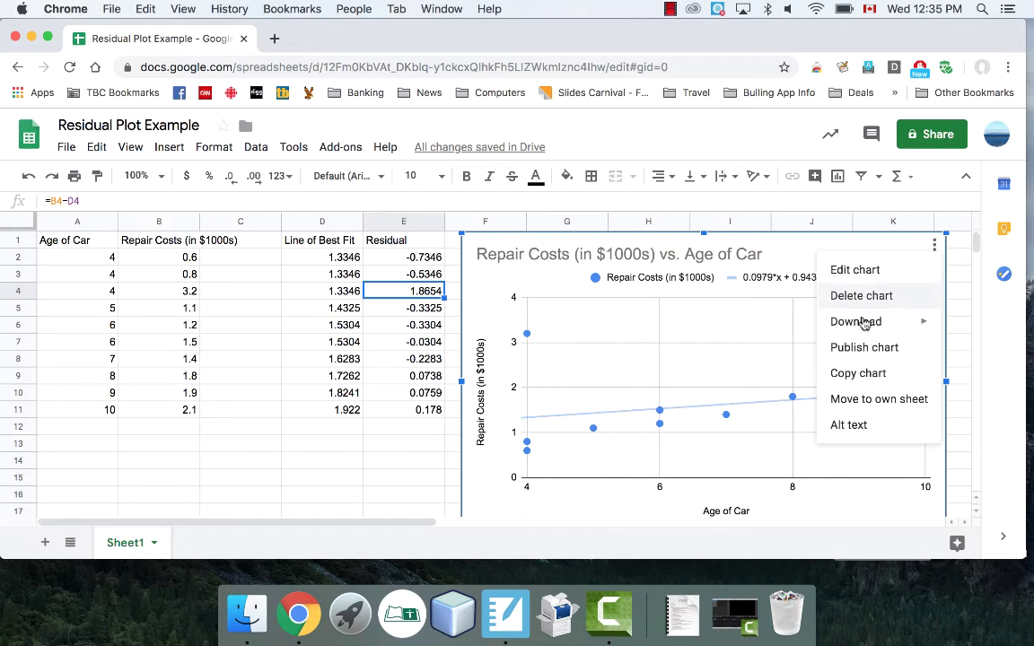
left_click(860, 399)
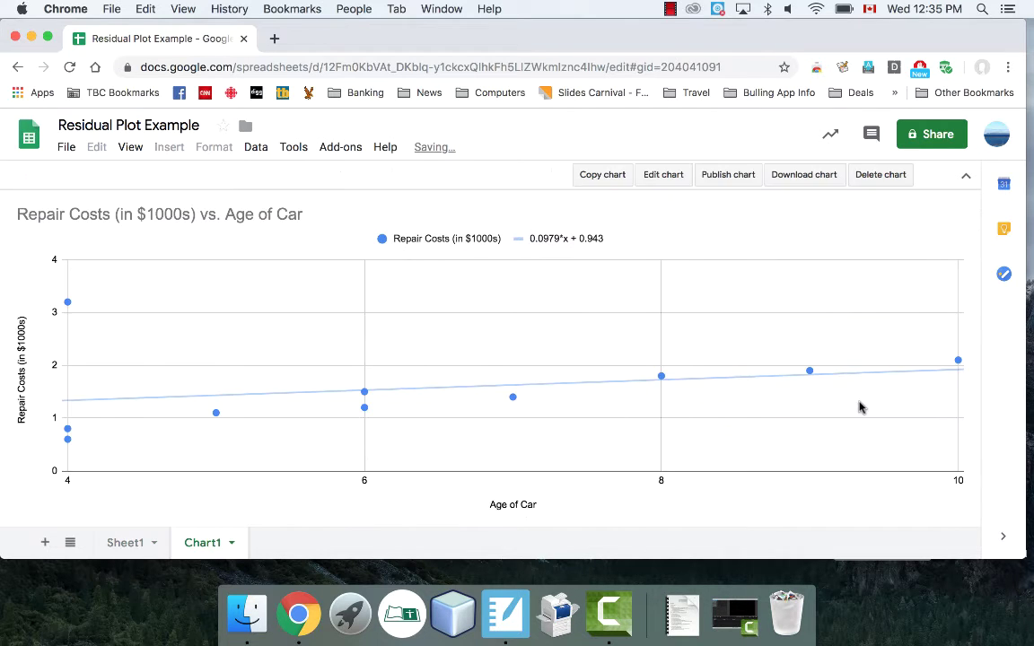
left_click(126, 544)
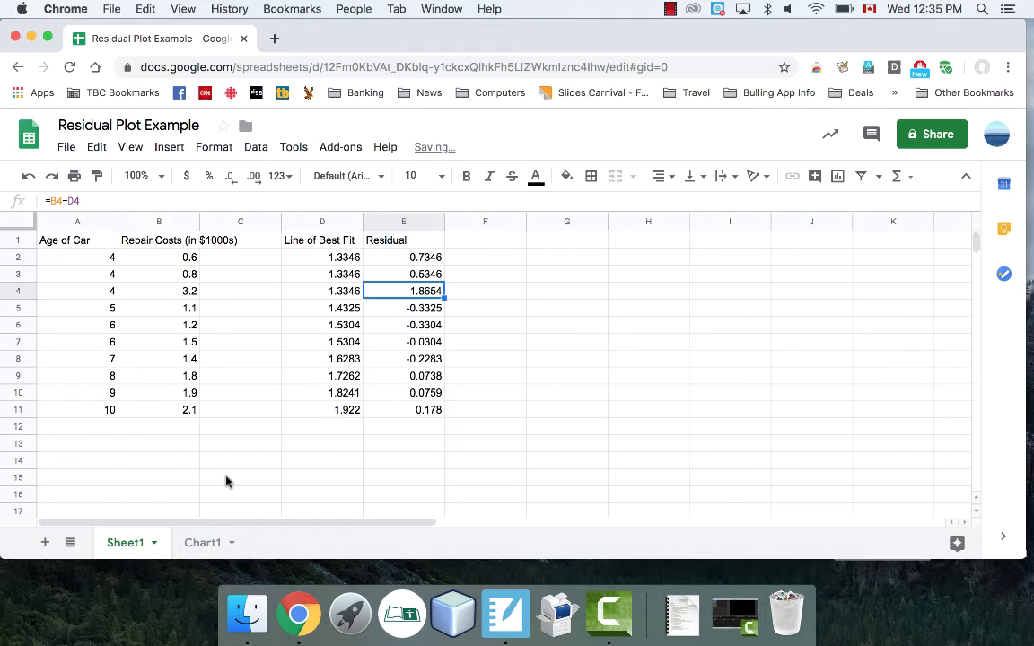
Step: Insert a scatter chart of Residual against Age of Car from the ranges A1:A11 and E1:E11
left_click_drag(82, 244, 79, 409)
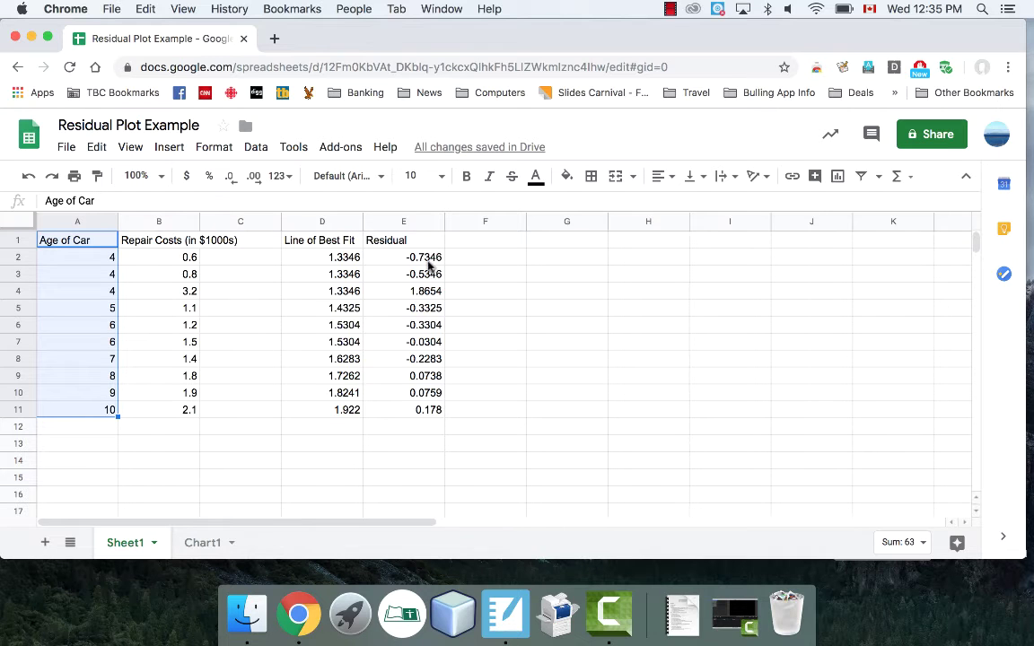
left_click_drag(418, 240, 421, 412)
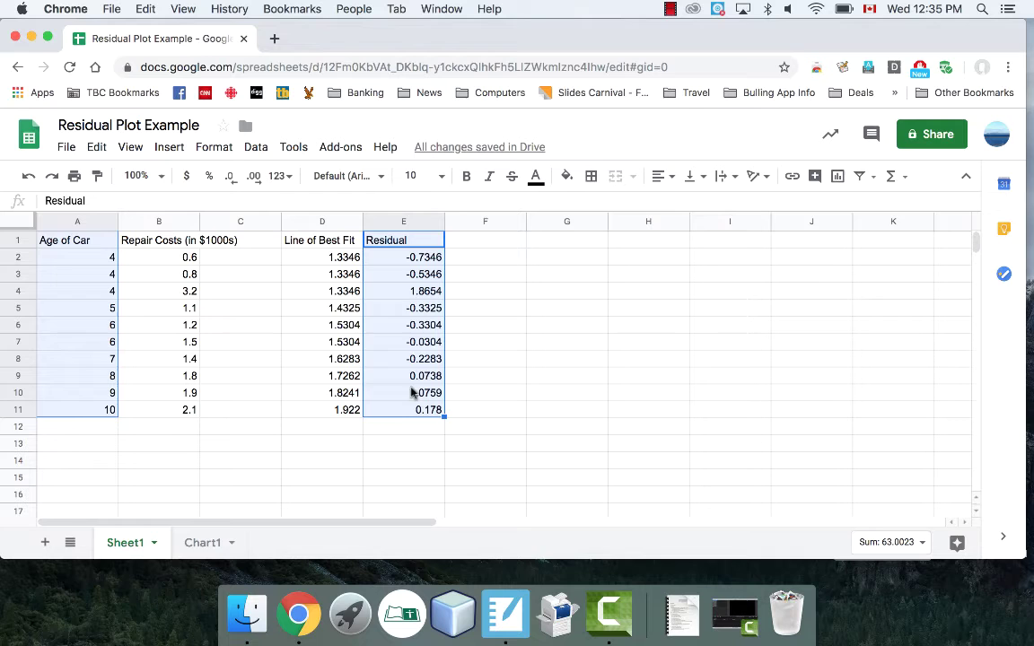
left_click(154, 147)
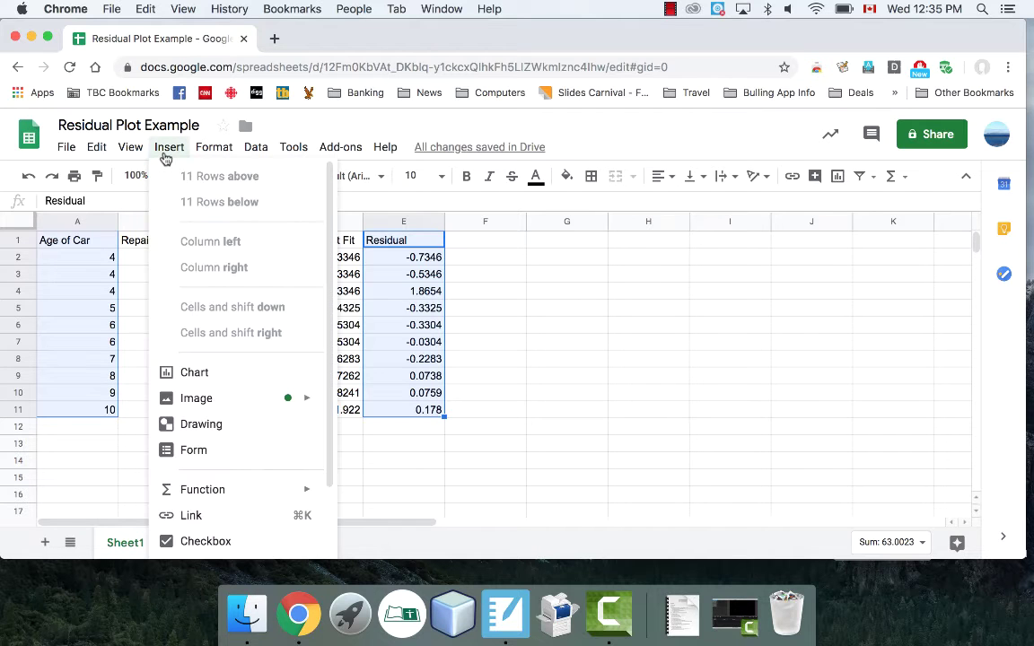
left_click(210, 373)
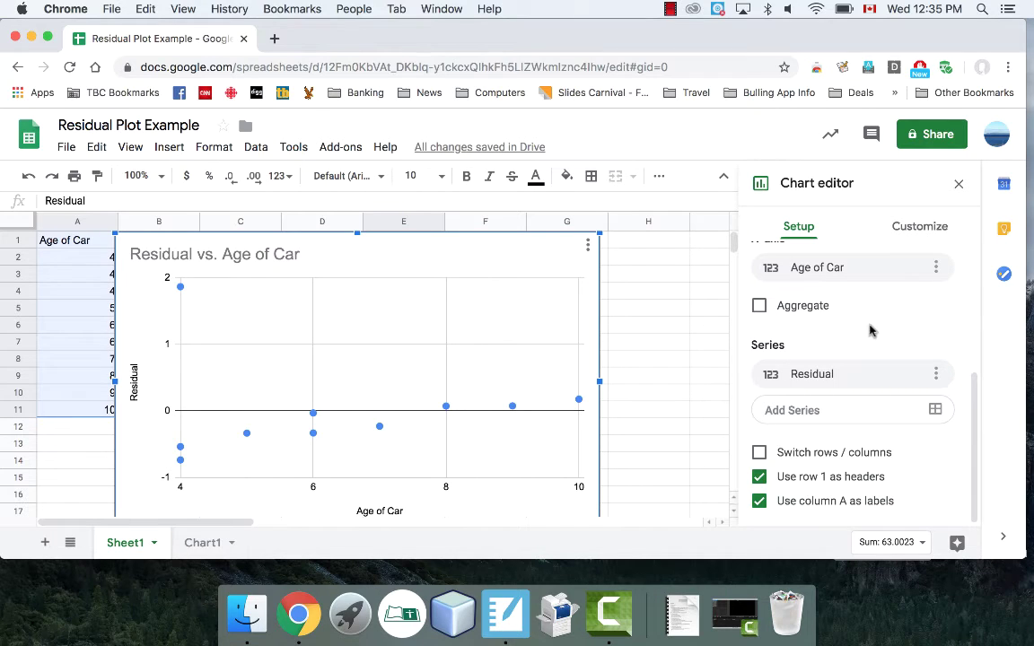
Step: Try adding a linear trendline to the Residual series of the new chart
left_click(911, 226)
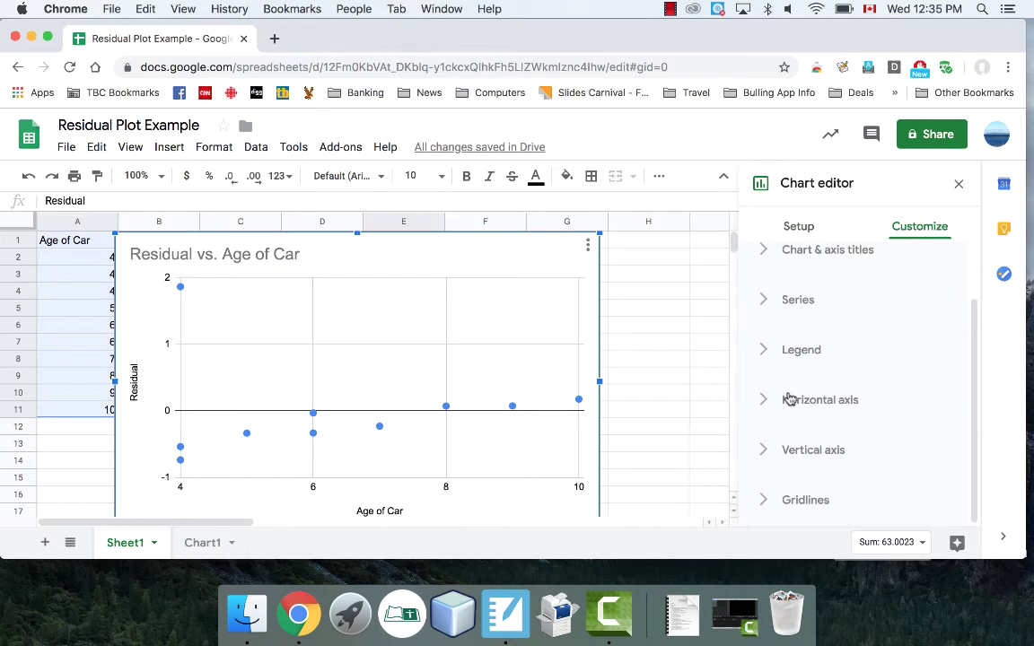
left_click(764, 500)
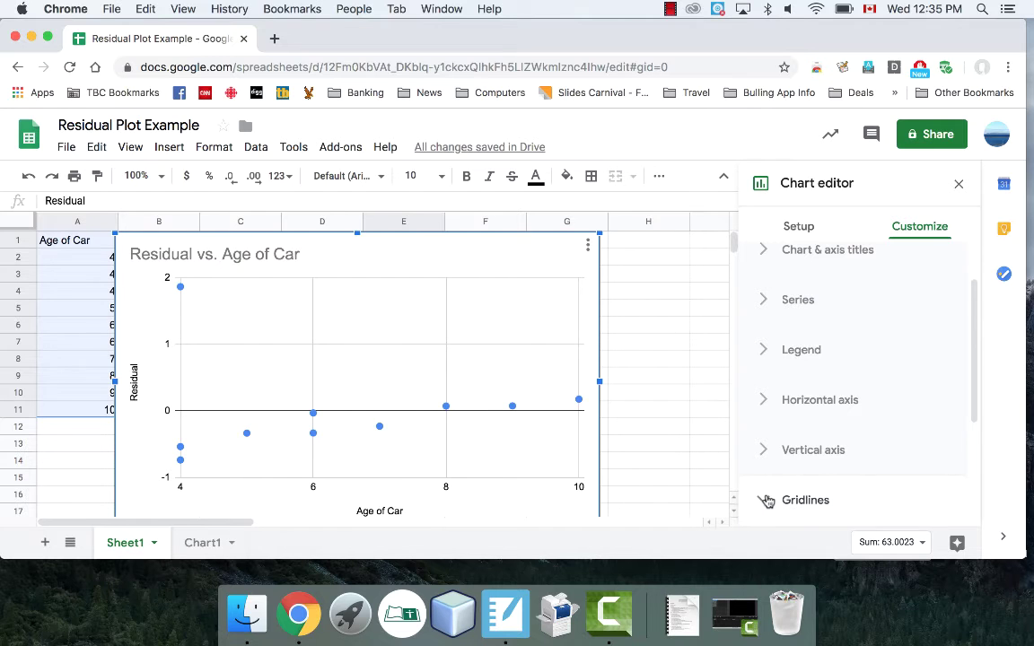
left_click(764, 300)
scroll(825, 365, "down", 4)
scroll(817, 386, "down", 1)
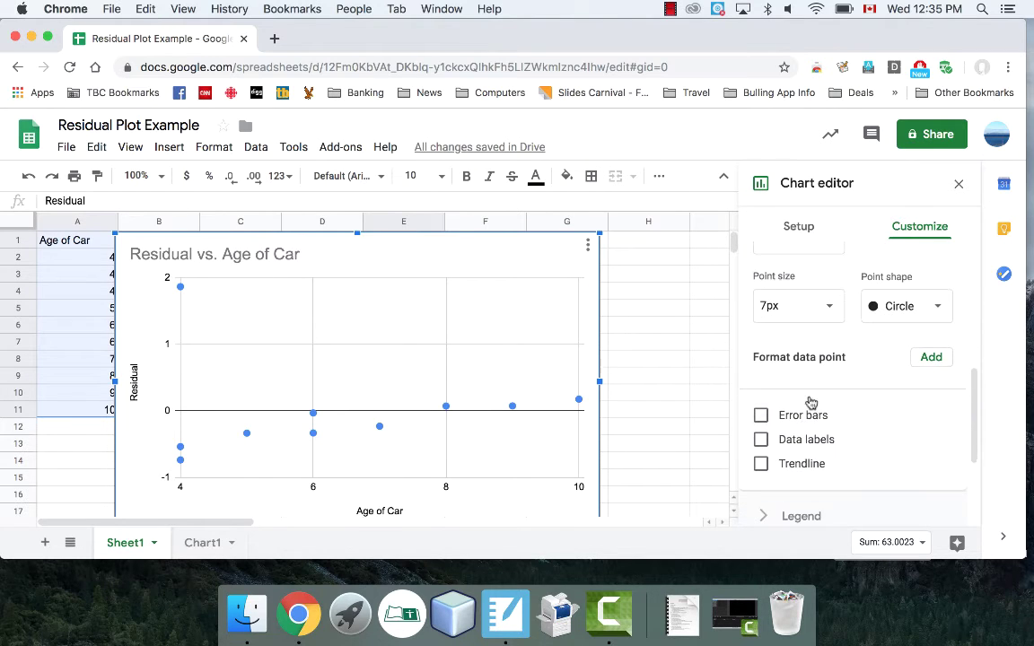
left_click(761, 463)
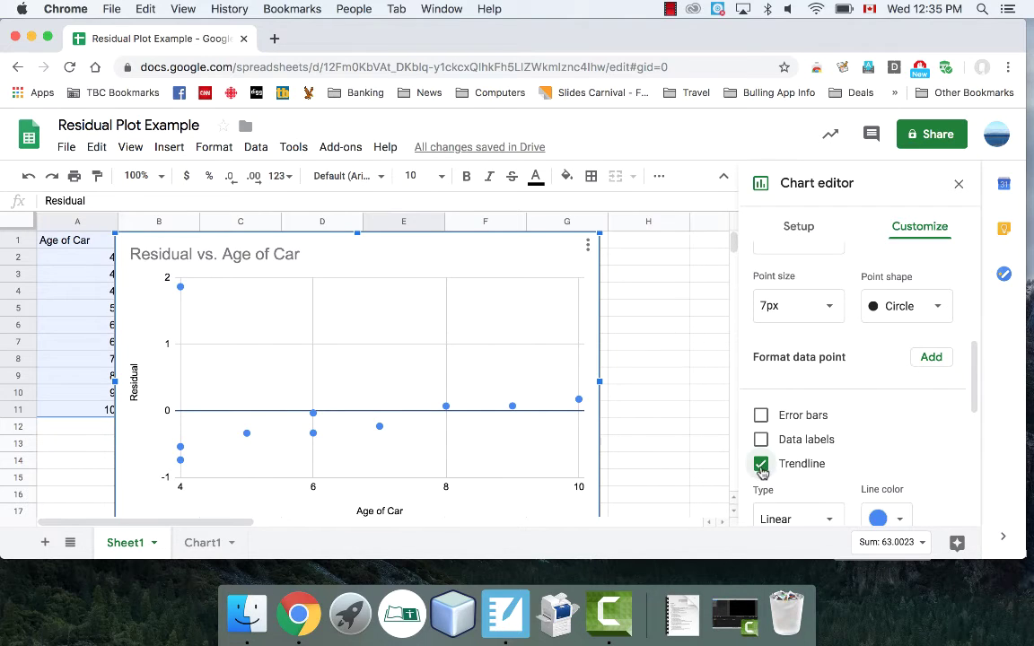
left_click(762, 464)
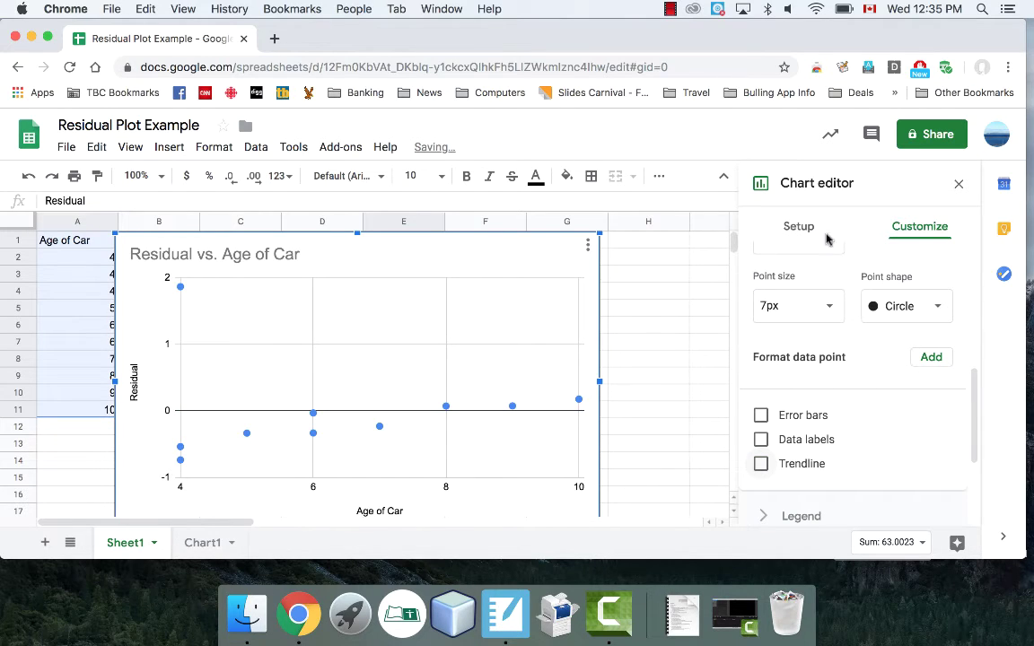
Step: Close the chart editor and move the residual chart off the data to about columns F to K
left_click(961, 185)
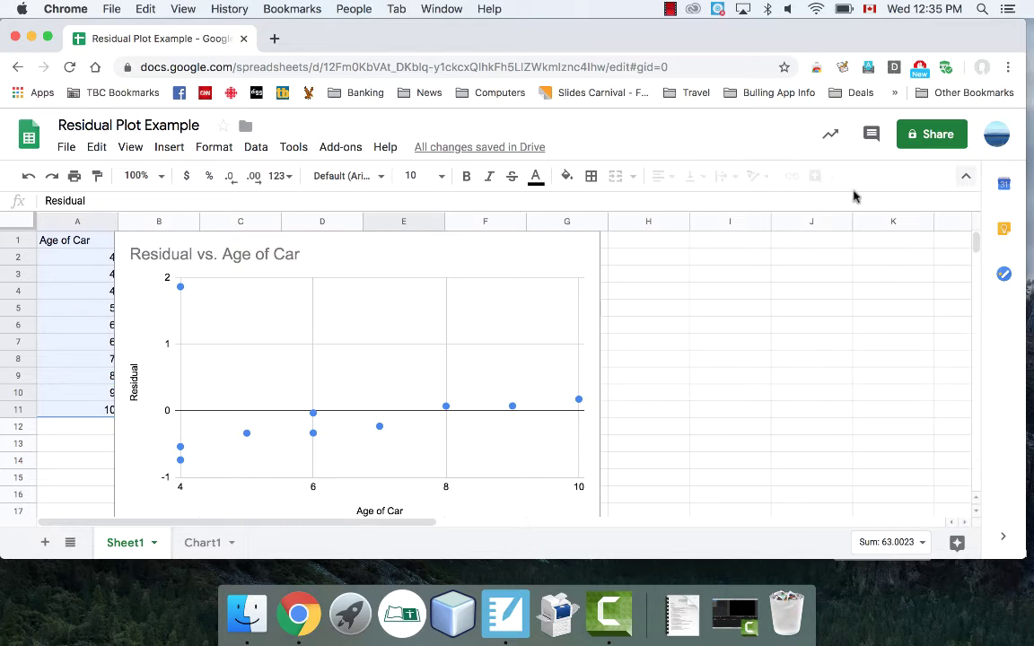
left_click(446, 251)
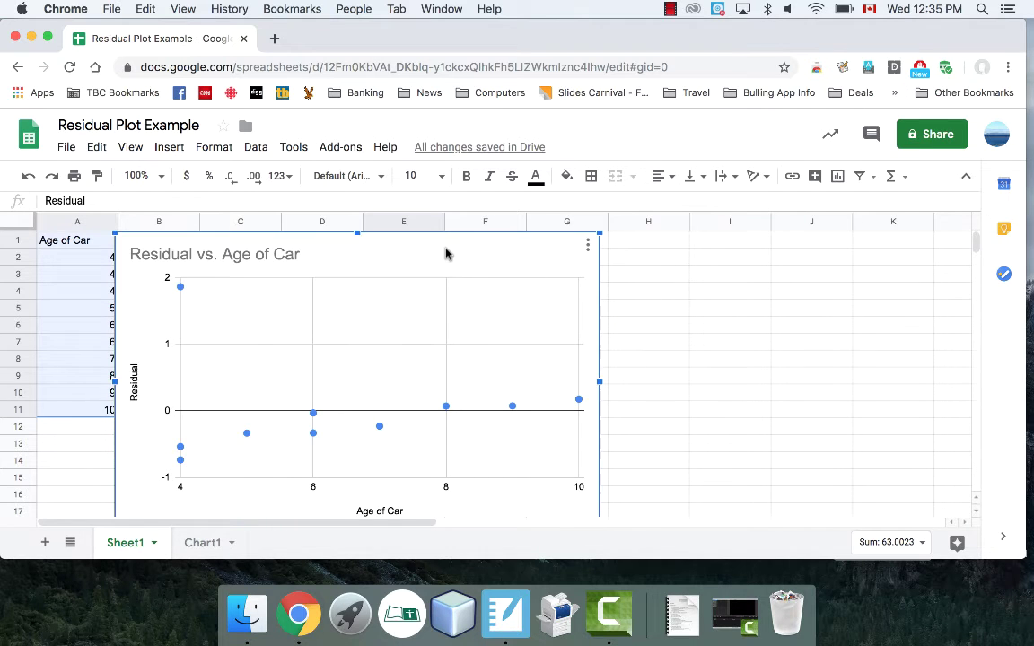
left_click_drag(441, 245, 793, 255)
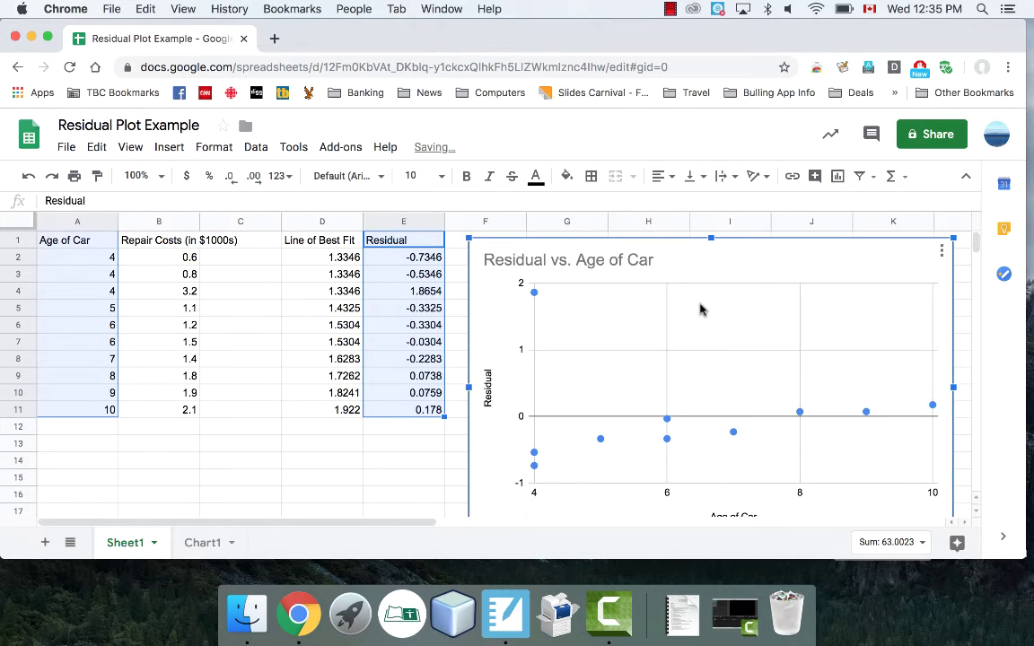
Step: Show the R² value for the Repair Costs trendline in the chart on the Chart1 sheet
left_click(200, 543)
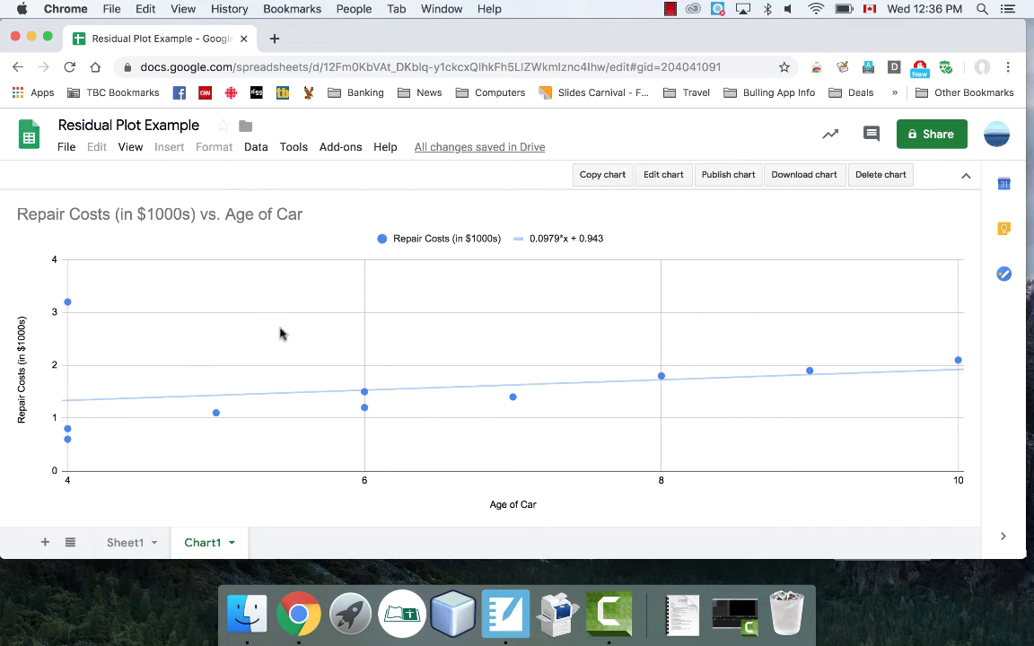
left_click(669, 178)
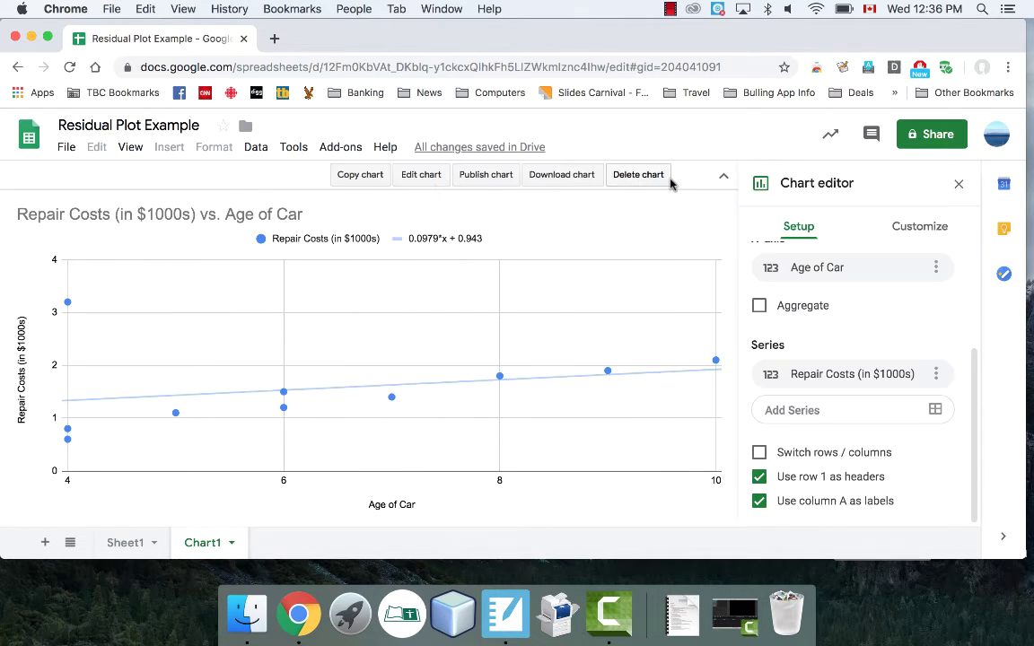
left_click(915, 226)
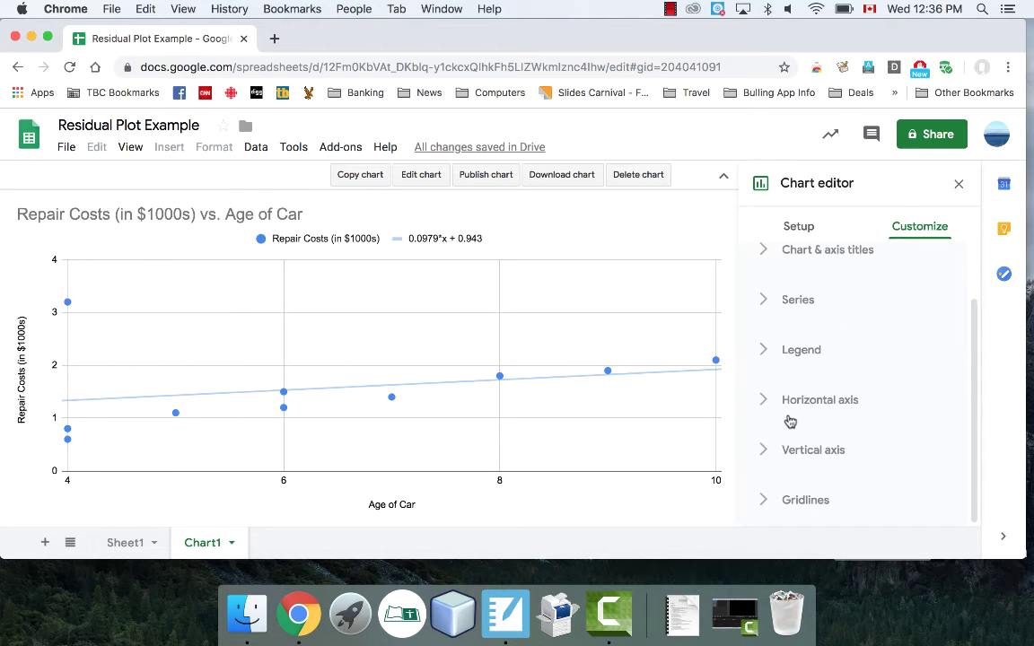
left_click(786, 304)
scroll(833, 395, "down", 5)
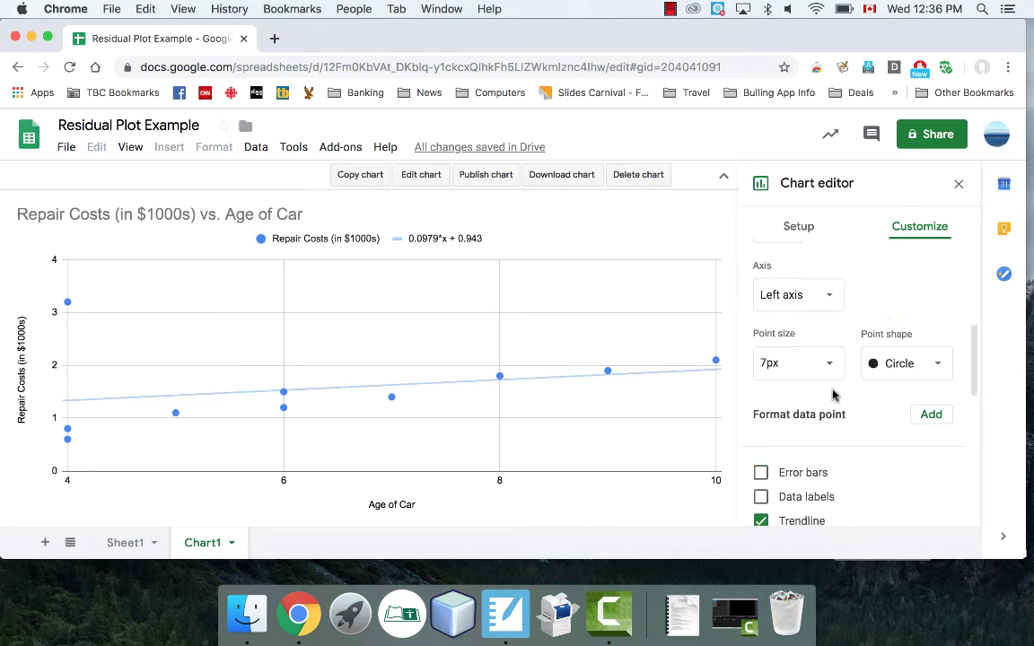
scroll(833, 395, "down", 4)
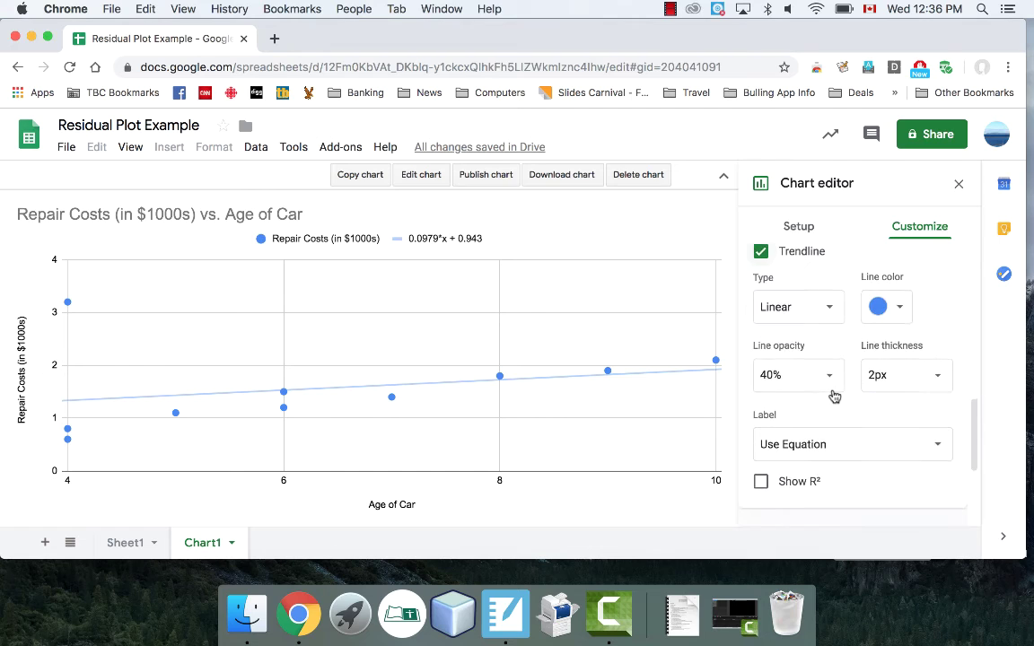
scroll(833, 395, "down", 1)
left_click(761, 459)
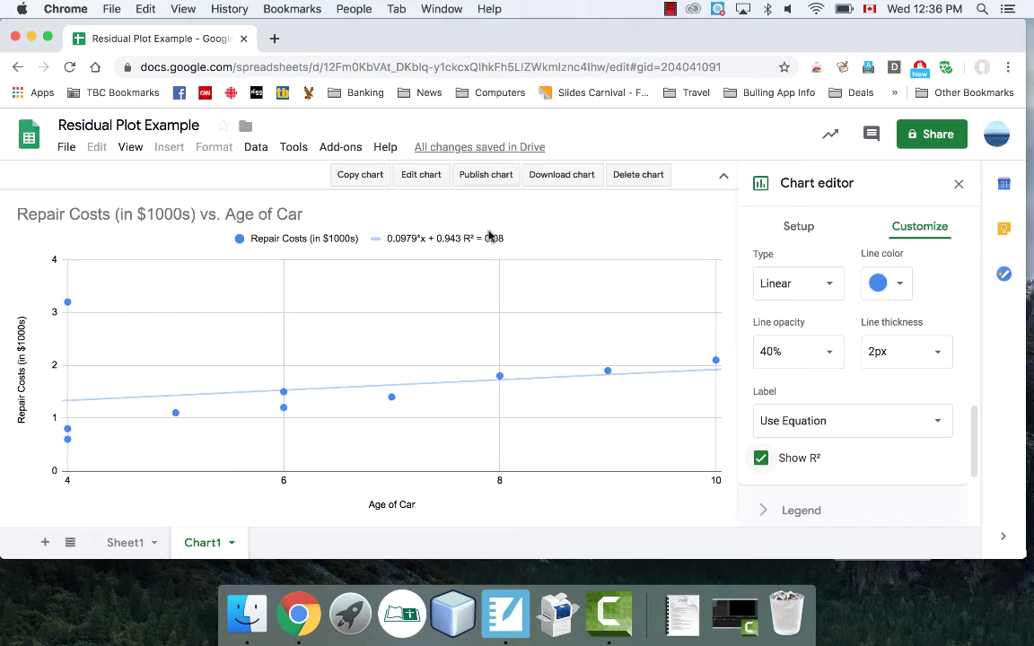
Step: Switch to Calculator, compute the square root of 0.08, and close the calculator
left_click(354, 614)
scroll(219, 454, "left", 3)
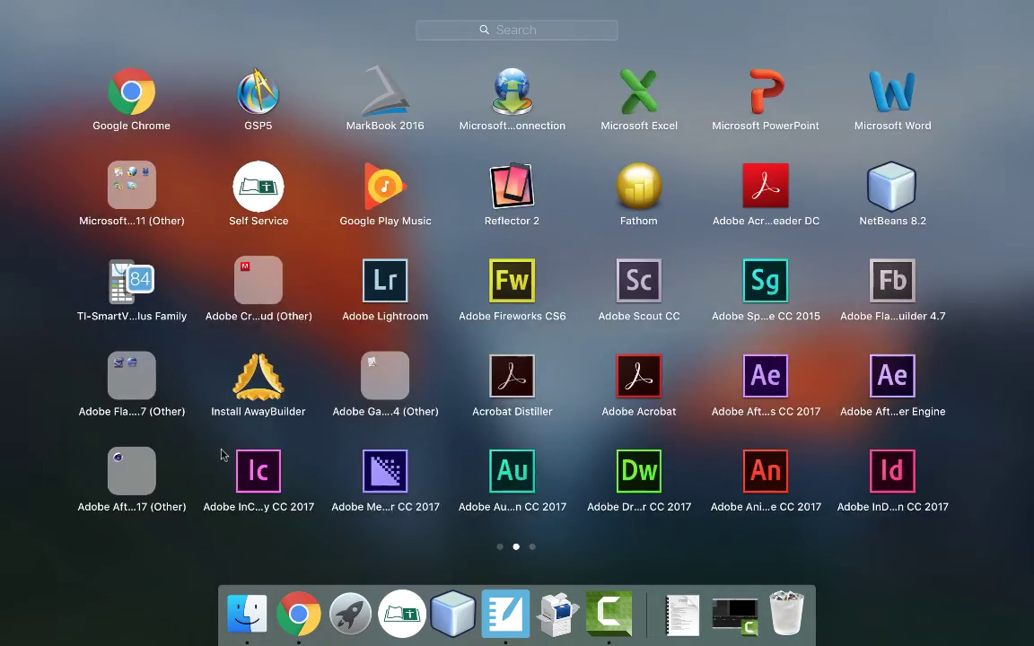
scroll(225, 455, "left", 3)
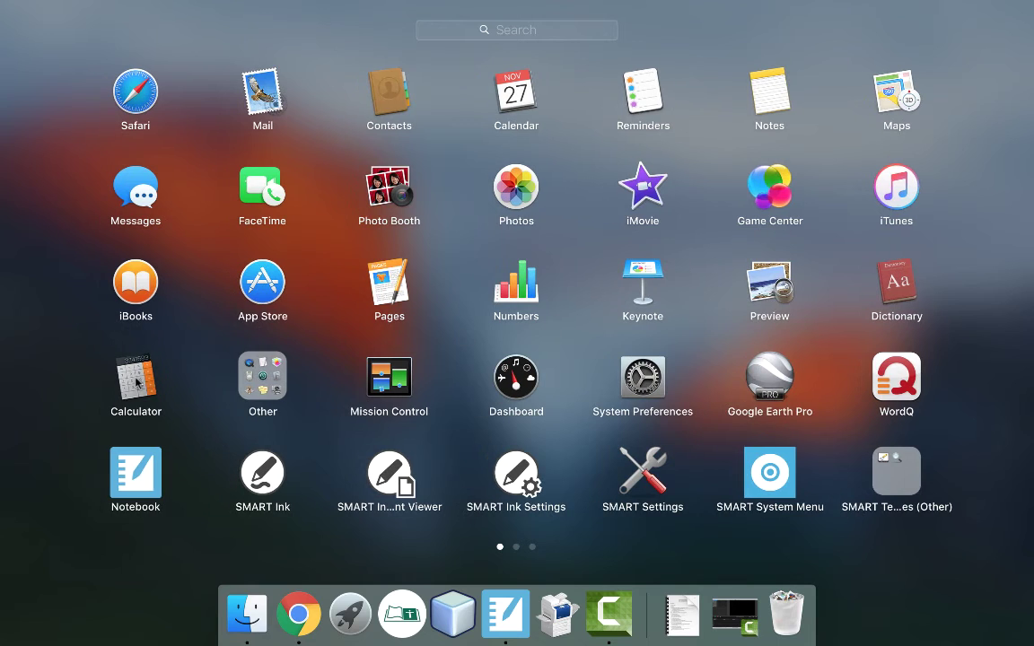
left_click(135, 381)
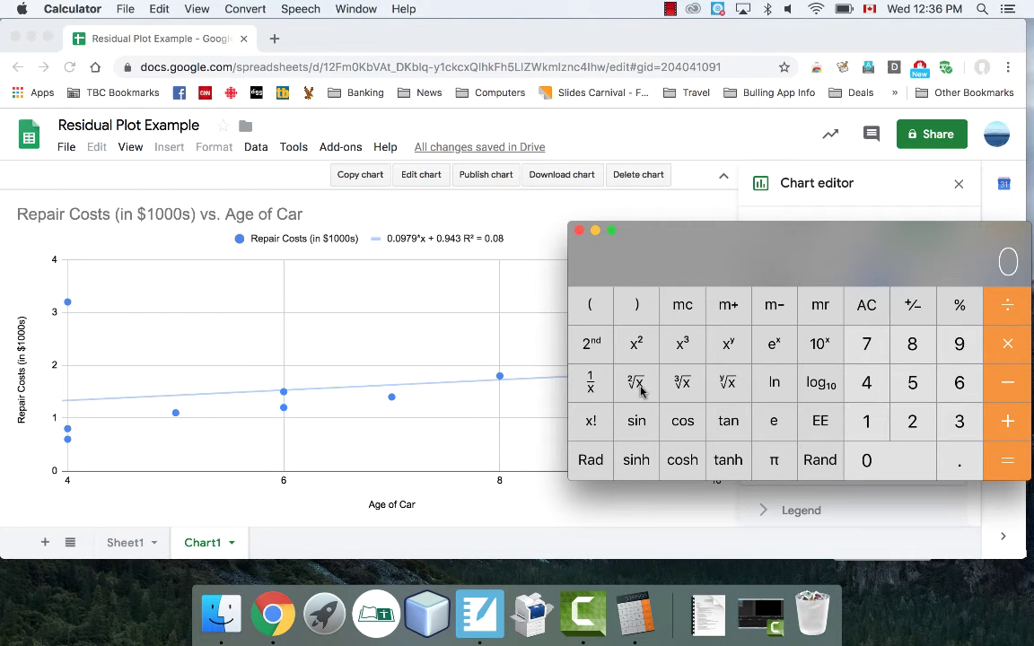
left_click(932, 462)
left_click(957, 461)
left_click(888, 460)
left_click(912, 348)
left_click(635, 384)
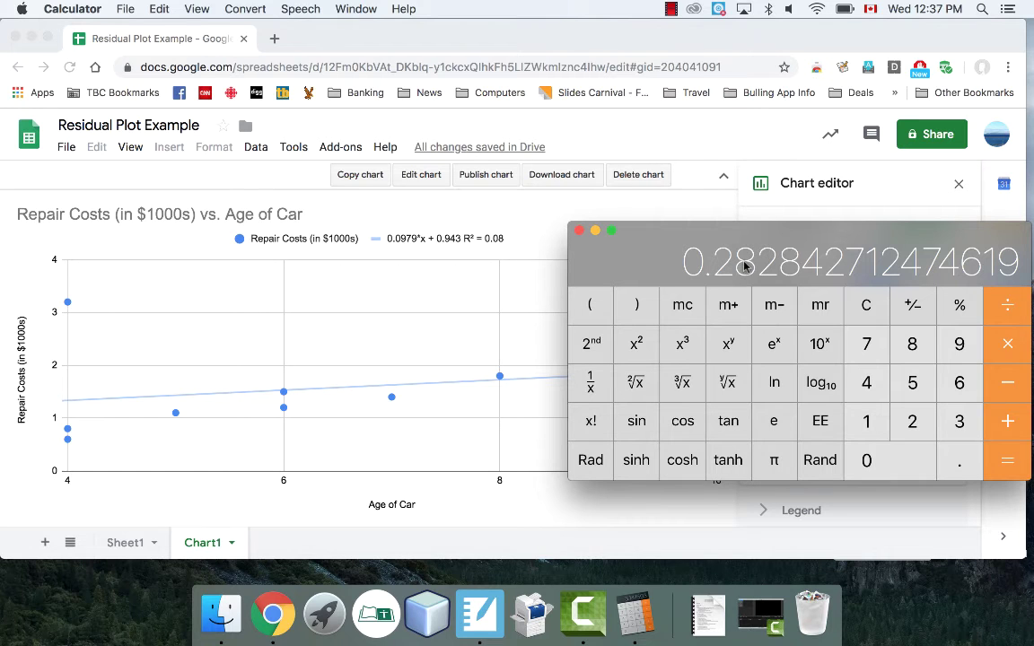
left_click_drag(845, 241, 695, 248)
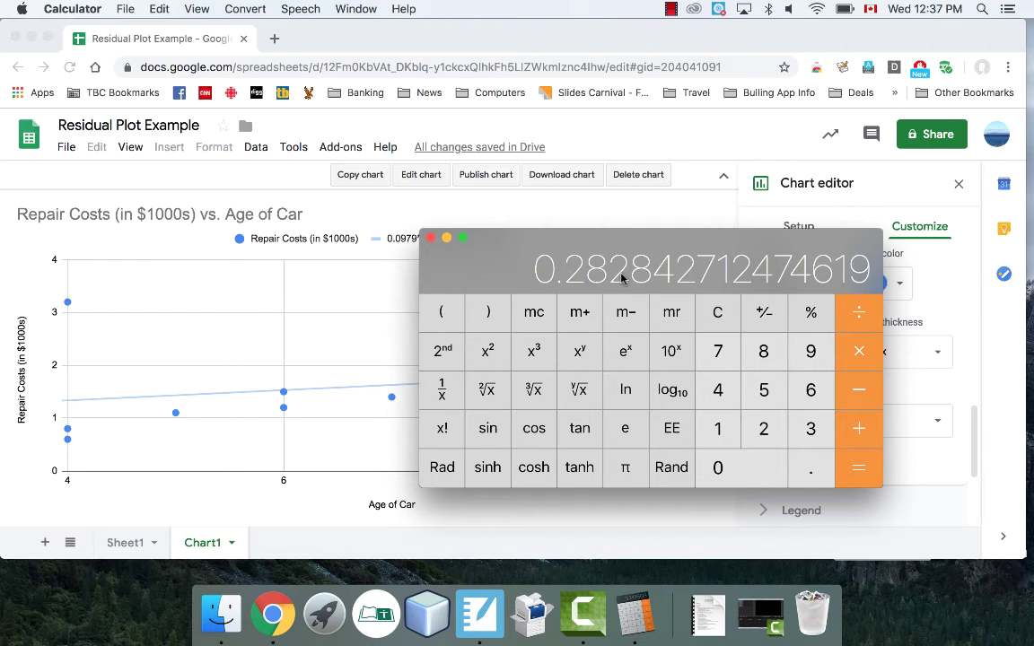
left_click(430, 239)
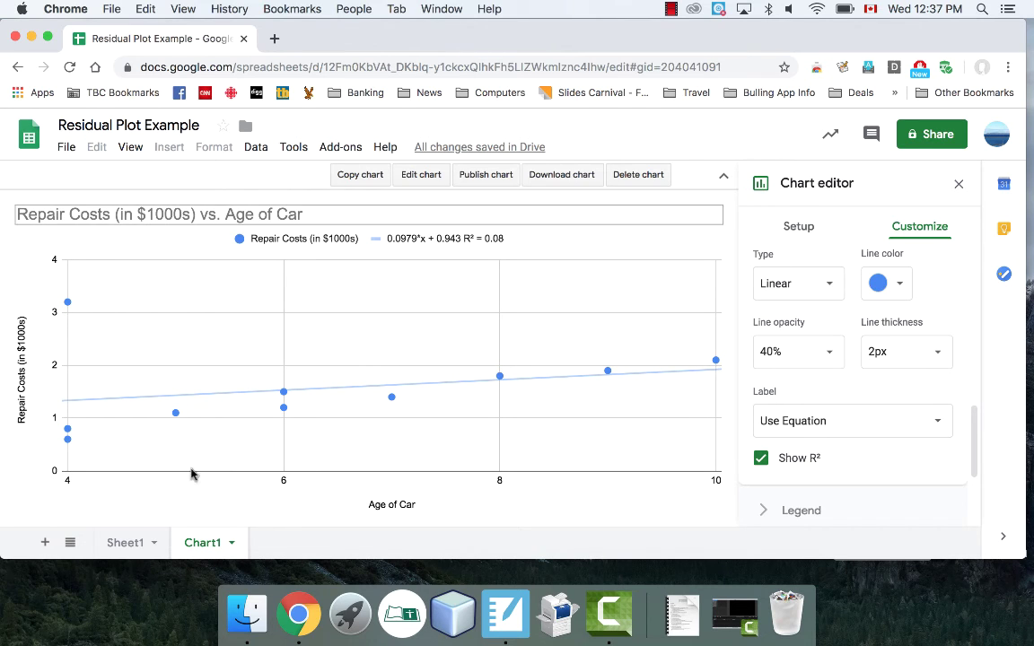
Step: Return to Sheet1 and copy the Age of Car and Repair Costs data in A1:B11
left_click(123, 544)
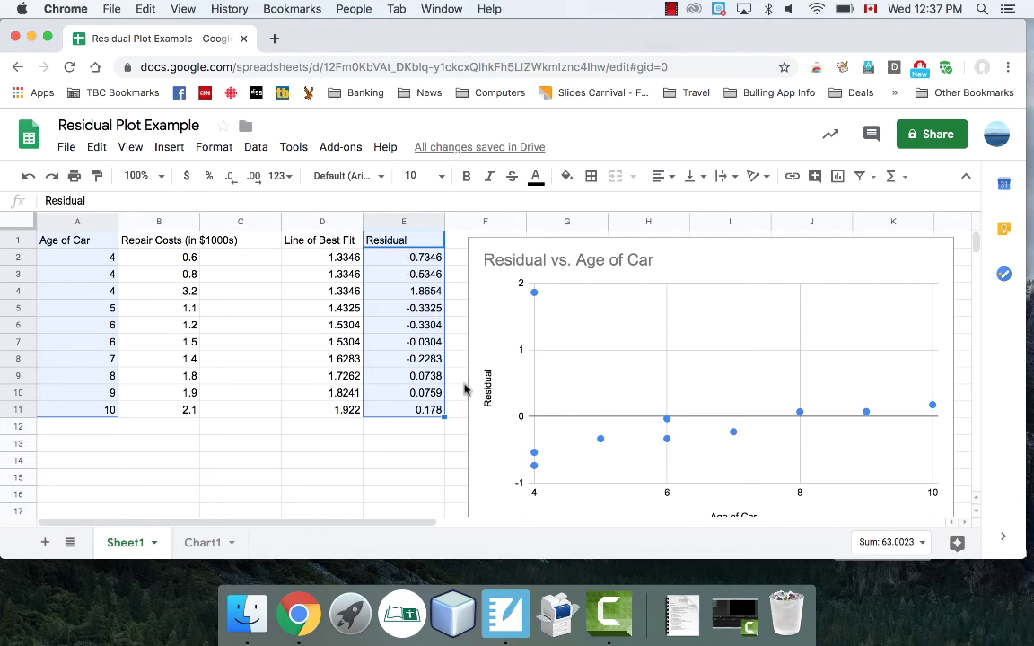
left_click(323, 444)
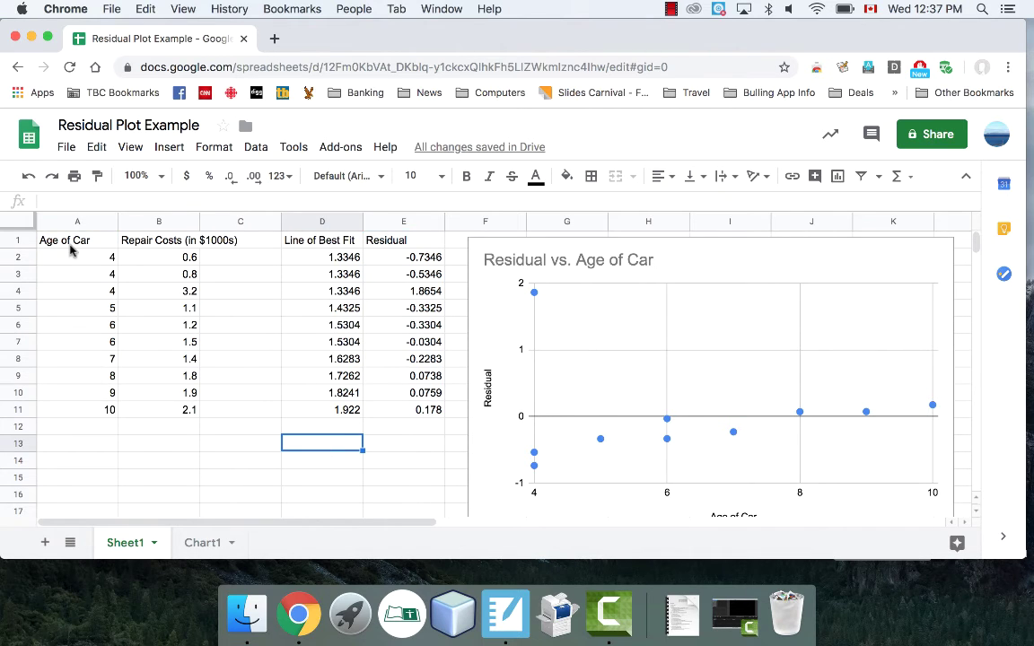
left_click_drag(77, 244, 173, 417)
key("super+c")
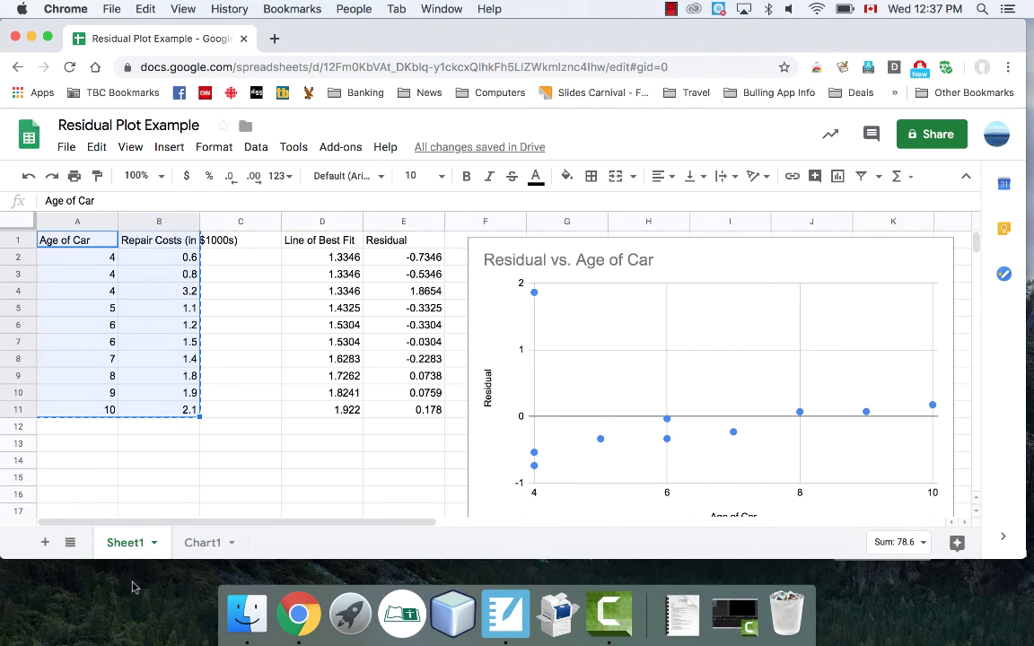
Step: Add a new sheet to the workbook and name it Modified Data
left_click(44, 543)
double_click(213, 545)
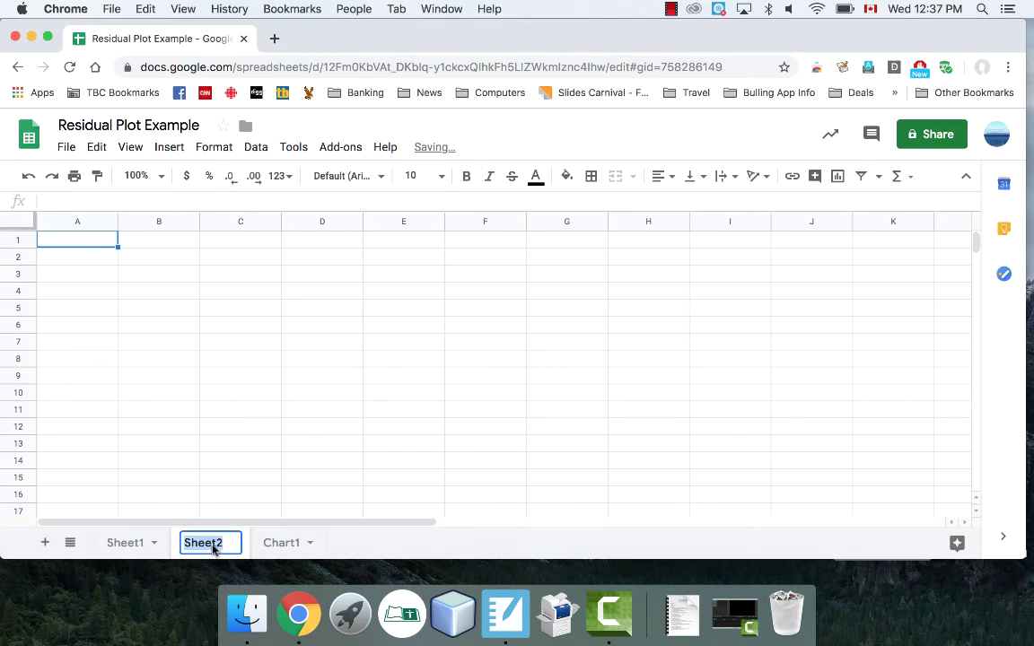
type("Modified Data")
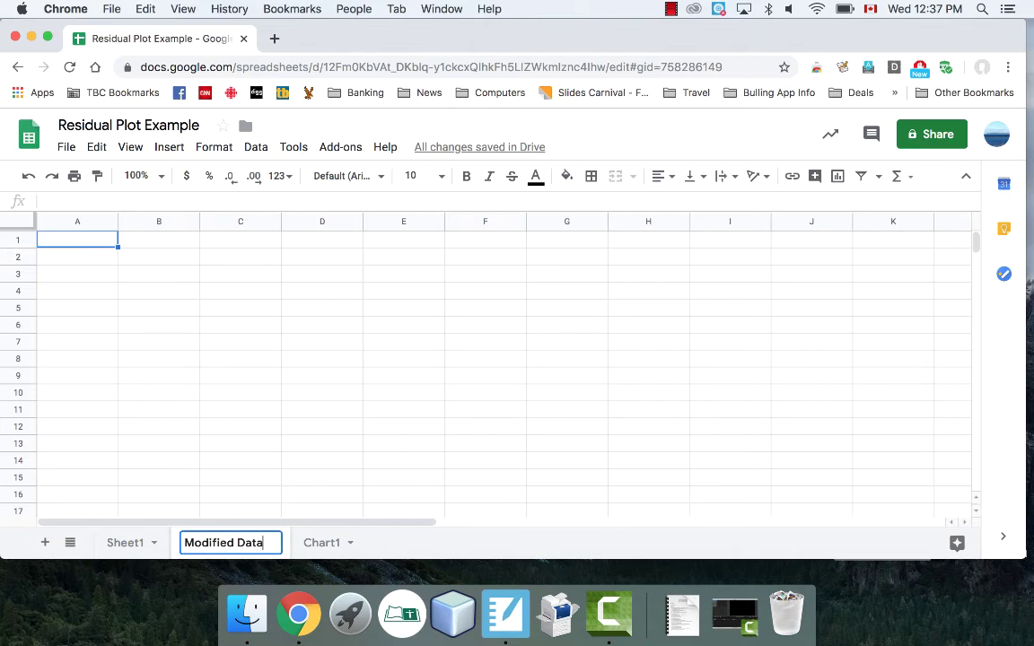
key("Return")
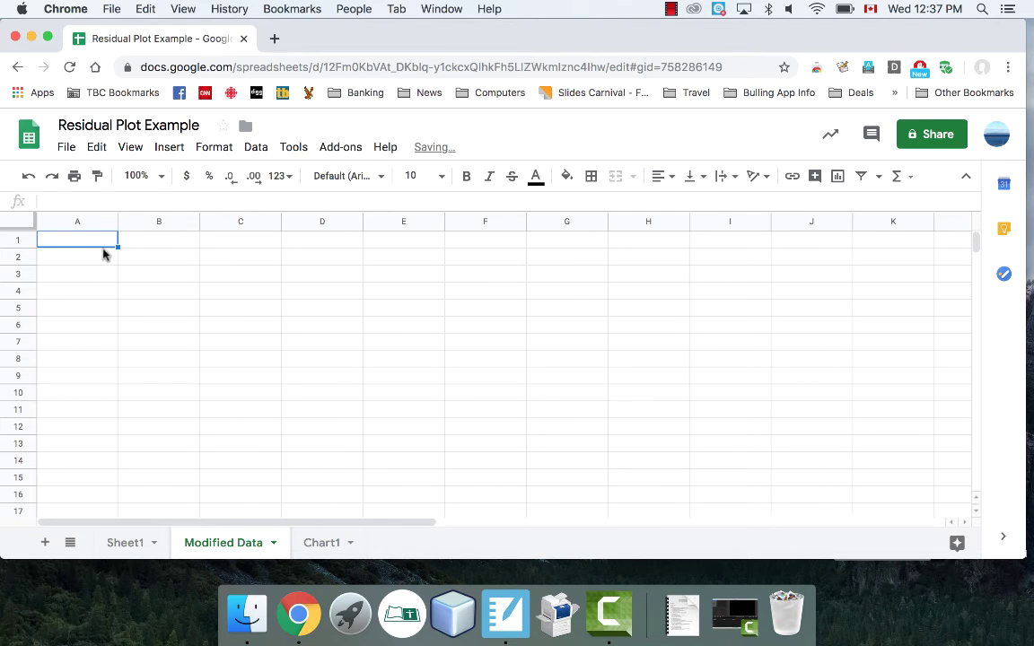
Step: Paste the copied car age and repair cost data into Modified Data starting at cell A1
left_click(101, 246)
key("super+v")
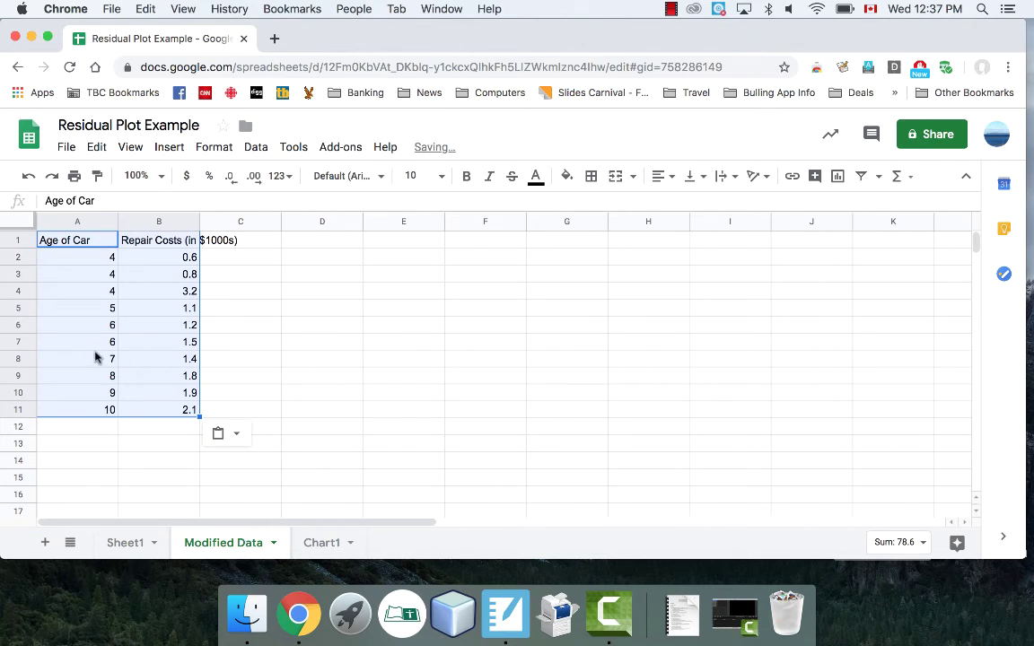
left_click(95, 357)
Step: Check the outlier in Sheet1's residual chart and clear its data point from A4:B4 on the Modified Data sheet
left_click(112, 544)
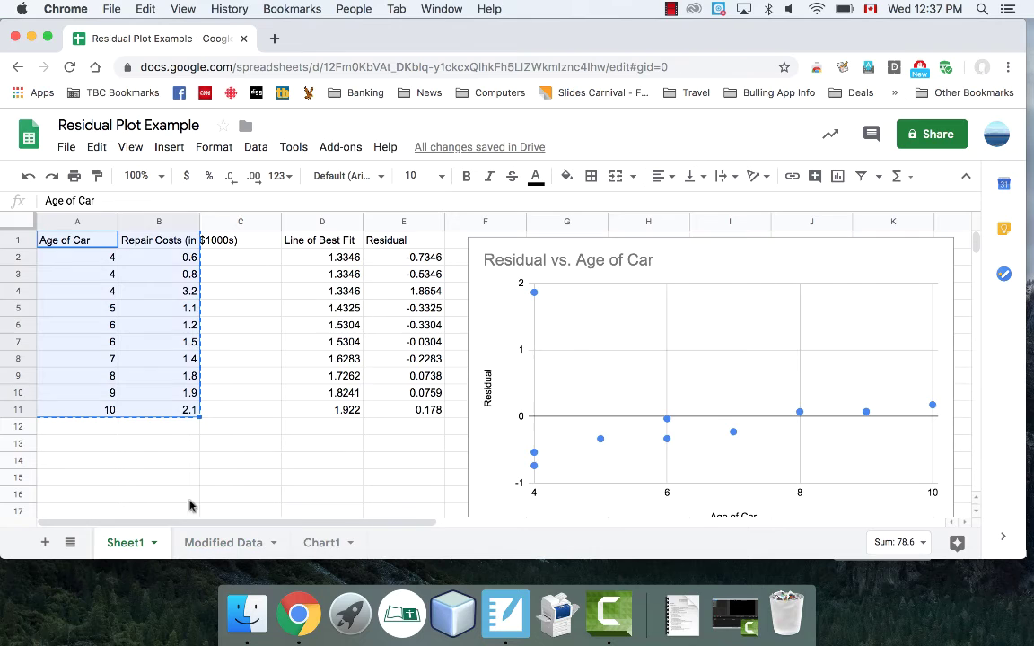
left_click(535, 296)
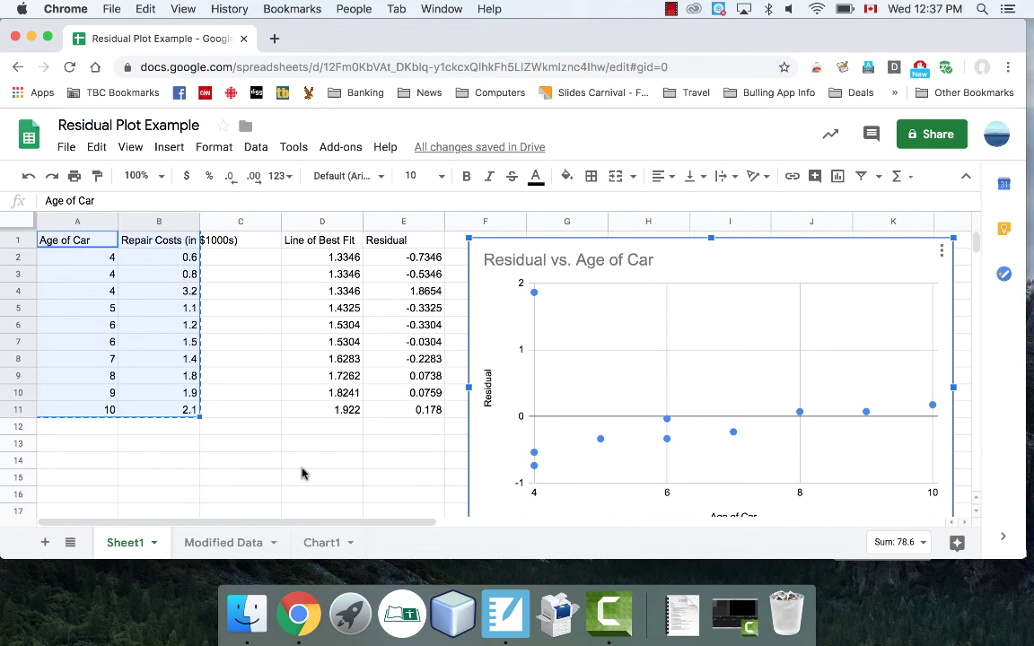
left_click(223, 542)
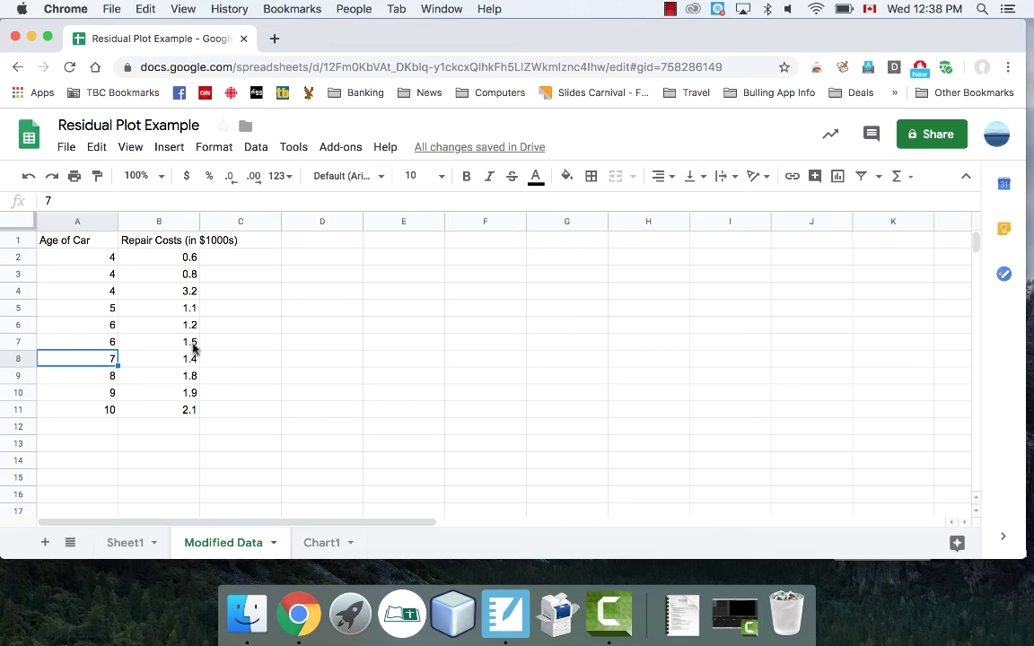
left_click(81, 293)
left_click_drag(122, 294, 152, 296)
key("Delete")
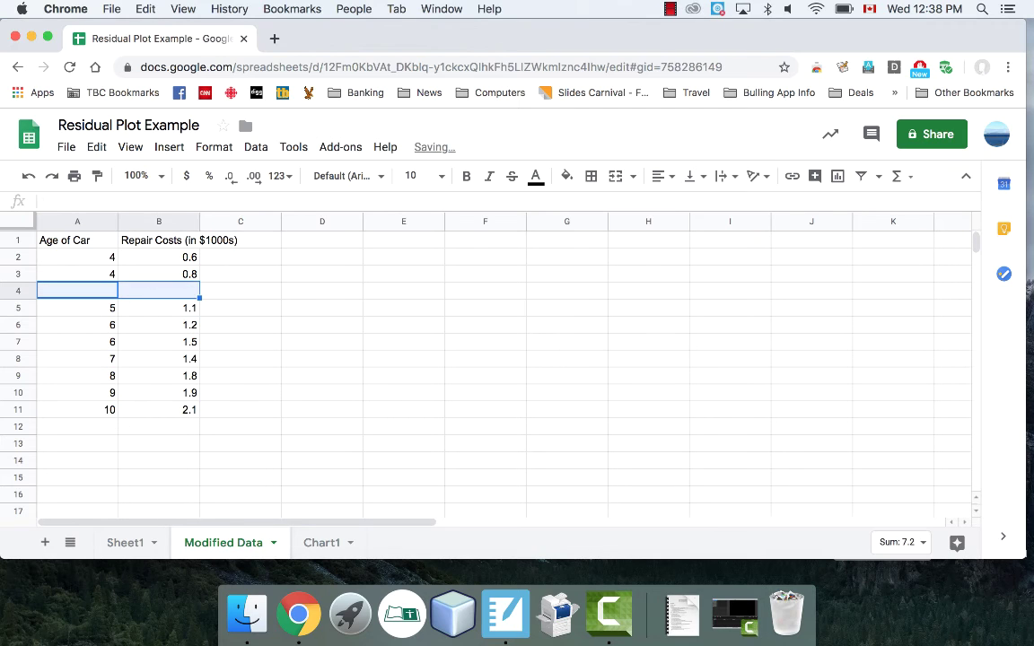
Step: Move the data in A5:B11 up one row to close the gap in row 4
left_click(72, 429)
left_click_drag(89, 310, 168, 416)
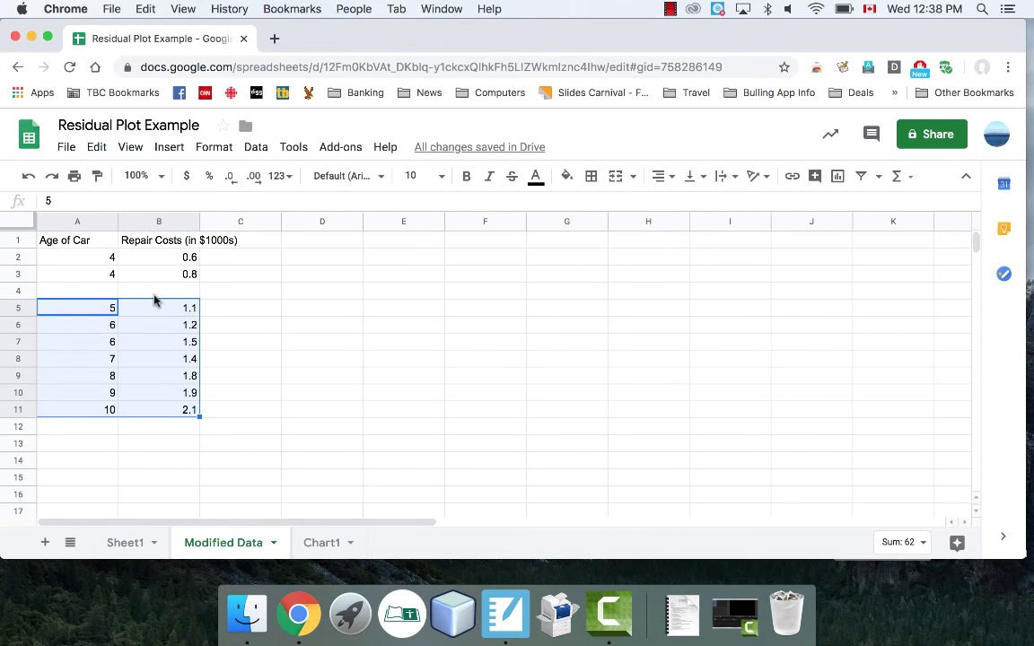
left_click_drag(154, 299, 154, 292)
key("super+c")
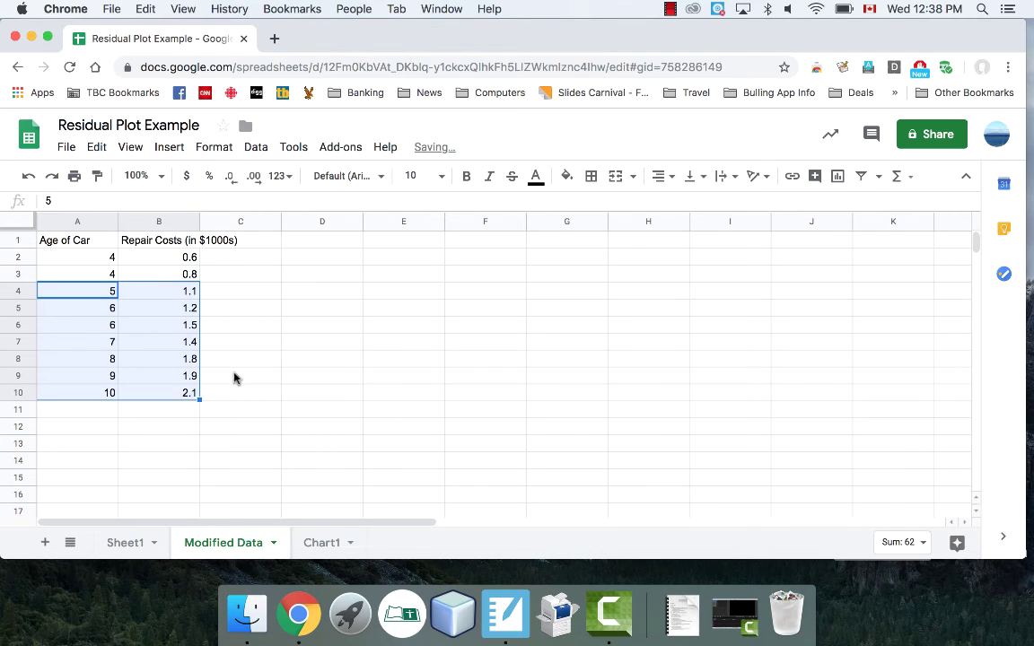
left_click(266, 378)
left_click(126, 439)
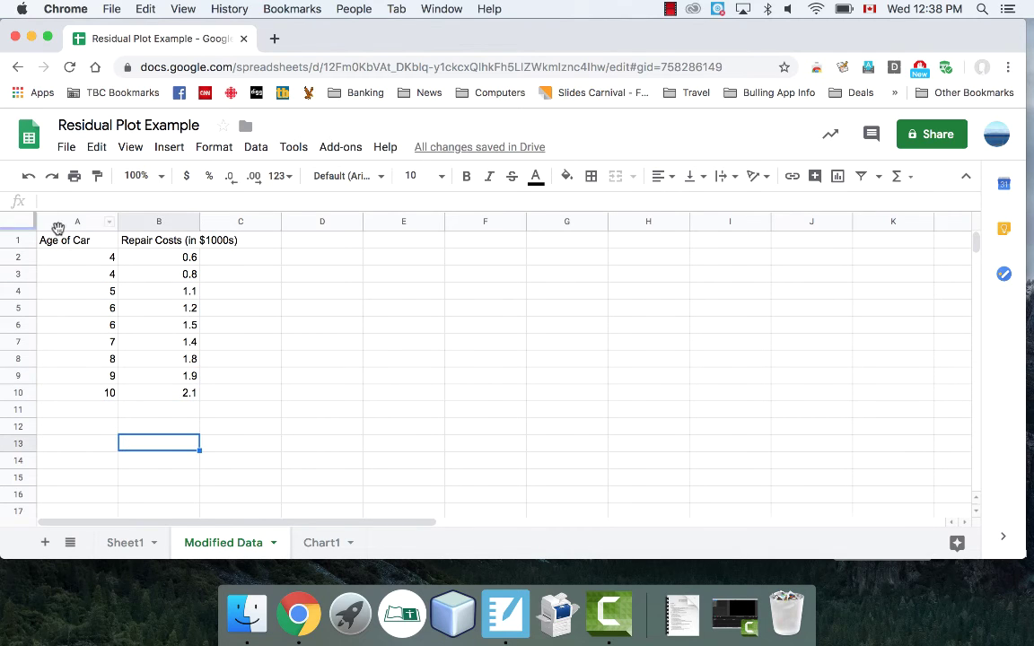
Step: Insert a scatter chart of Repair Costs against Age of Car from the range A1:B10 on Modified Data
left_click_drag(64, 239, 141, 397)
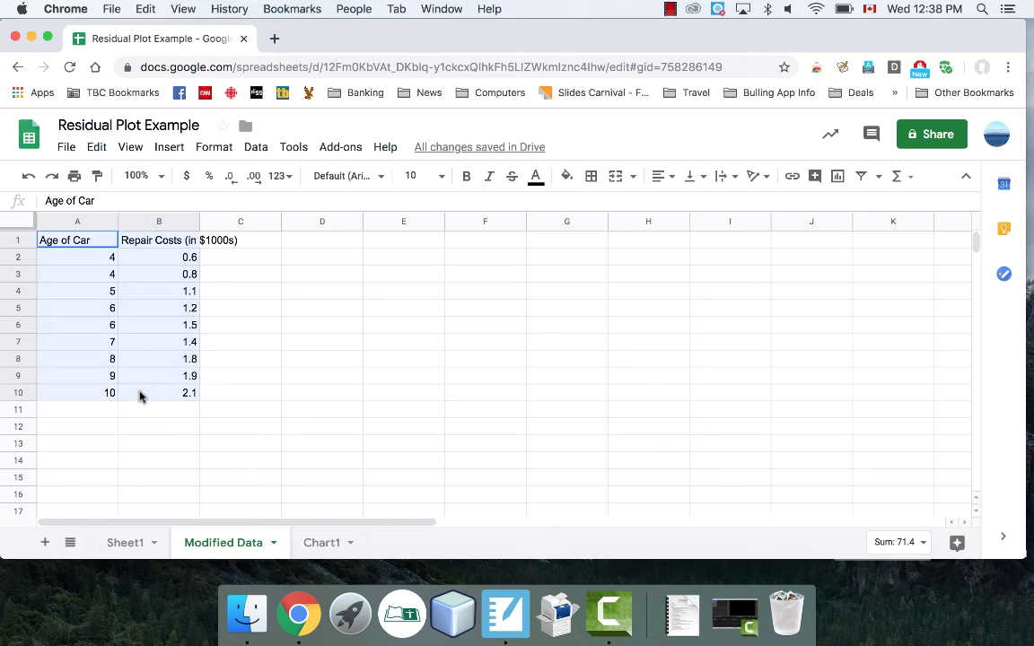
left_click(169, 148)
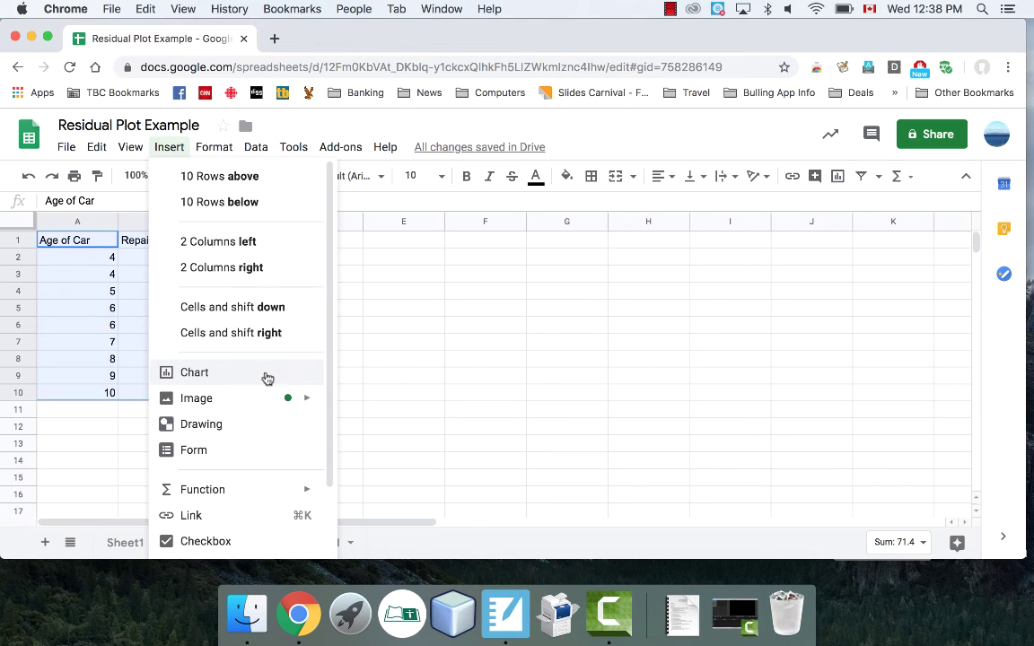
left_click(266, 373)
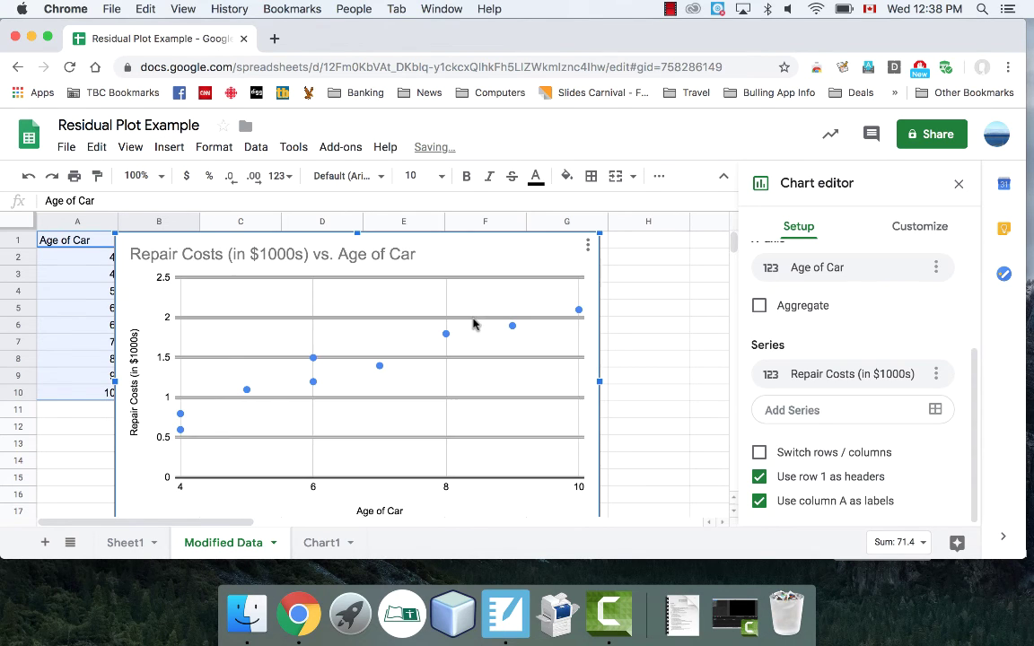
Step: Add a linear trendline to the Repair Costs series of the new chart
left_click(919, 230)
left_click(802, 300)
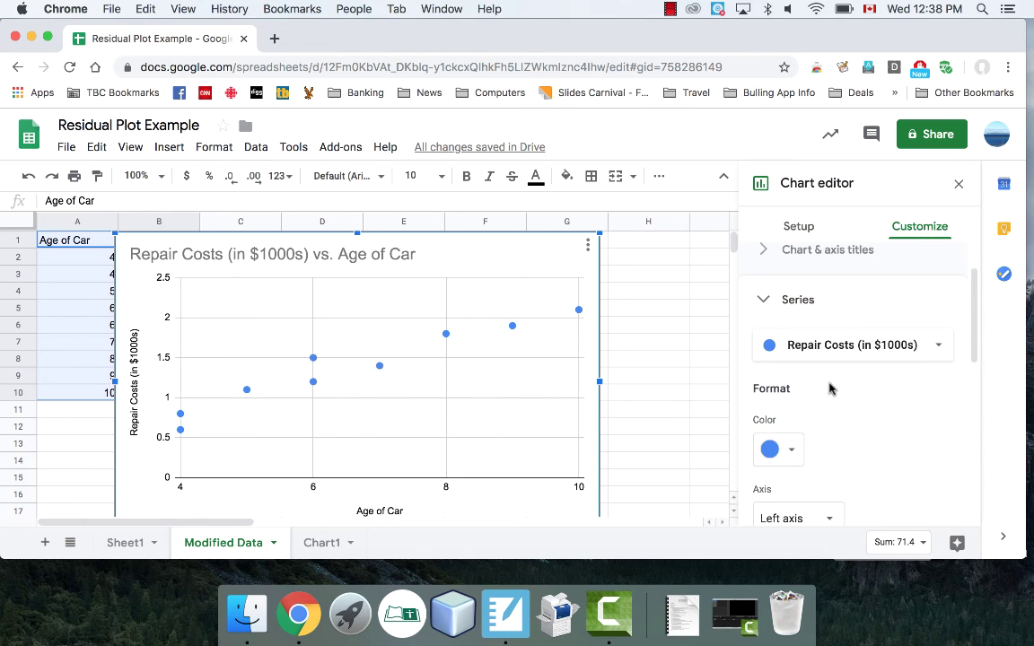
scroll(830, 387, "down", 5)
left_click(796, 412)
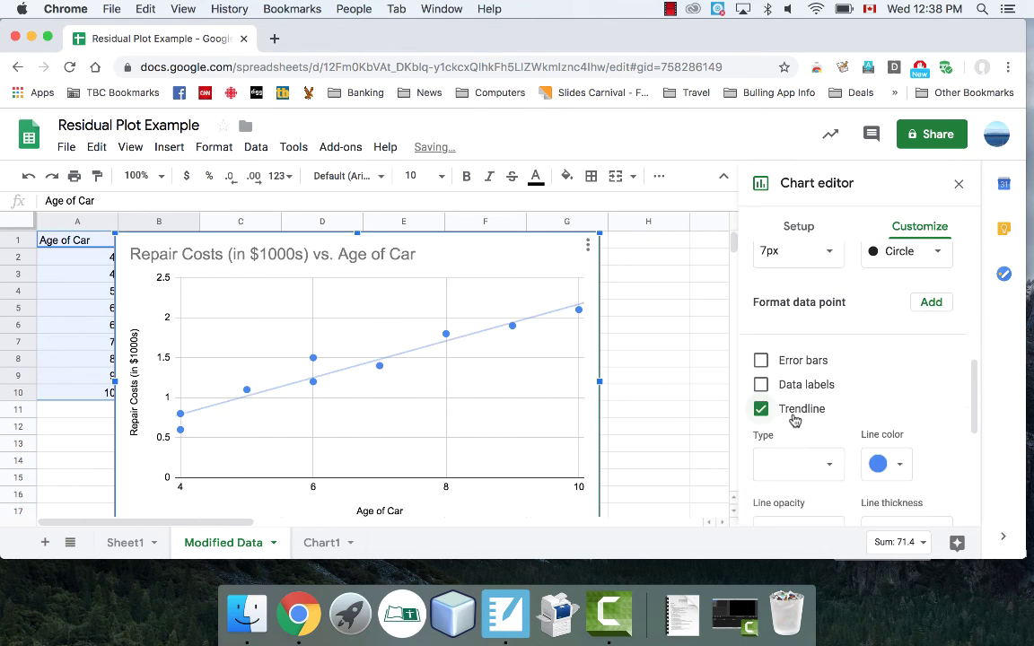
Step: Label the new chart's trendline with its equation and show its R² value
scroll(795, 420, "down", 2)
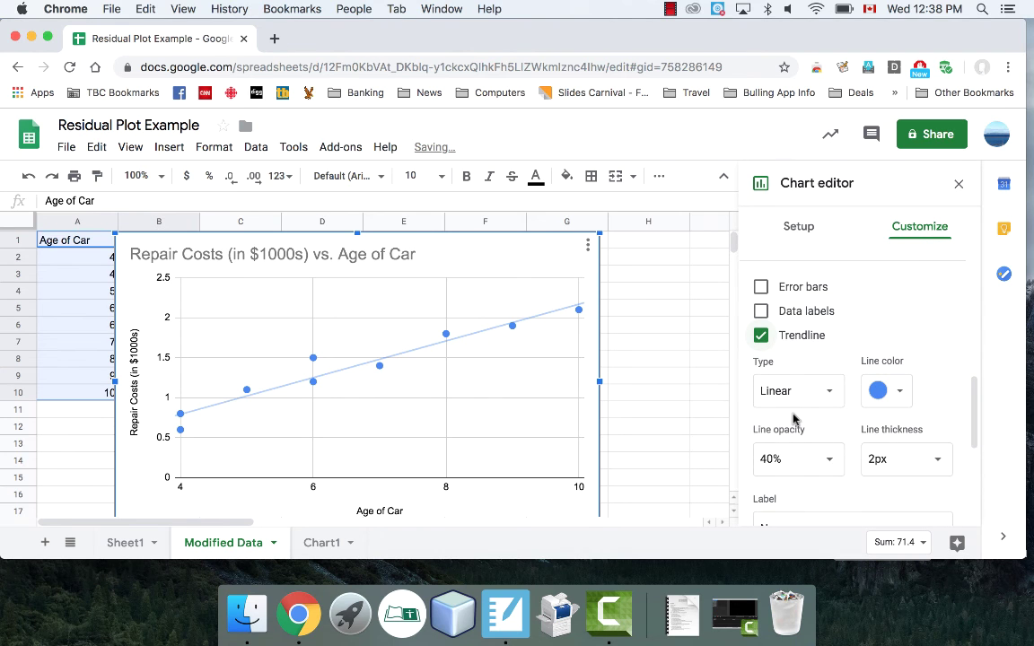
scroll(793, 418, "down", 3)
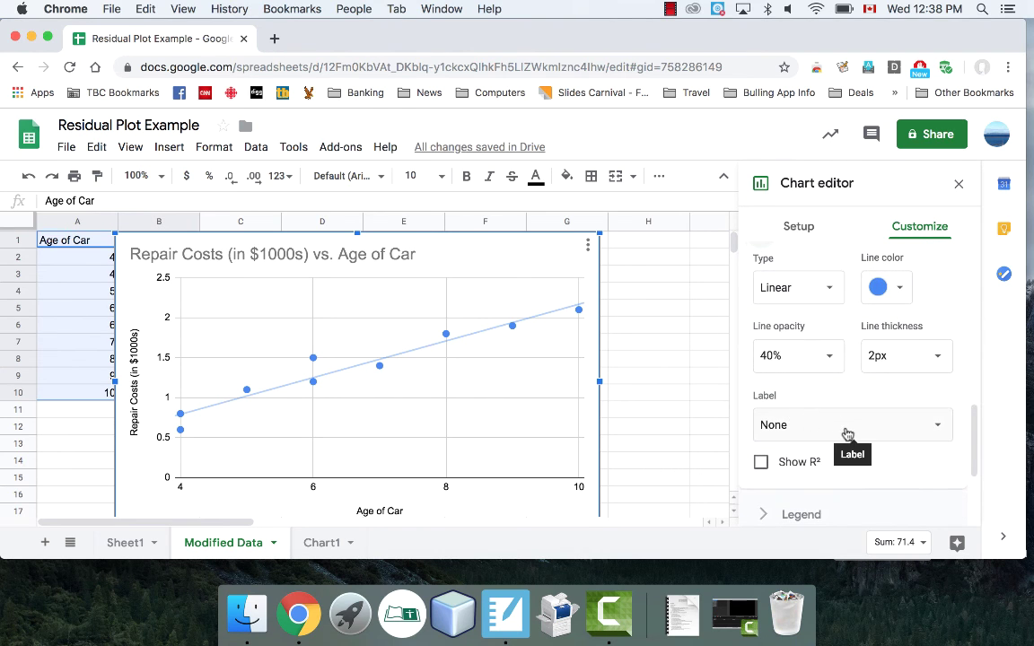
left_click(846, 431)
left_click(824, 476)
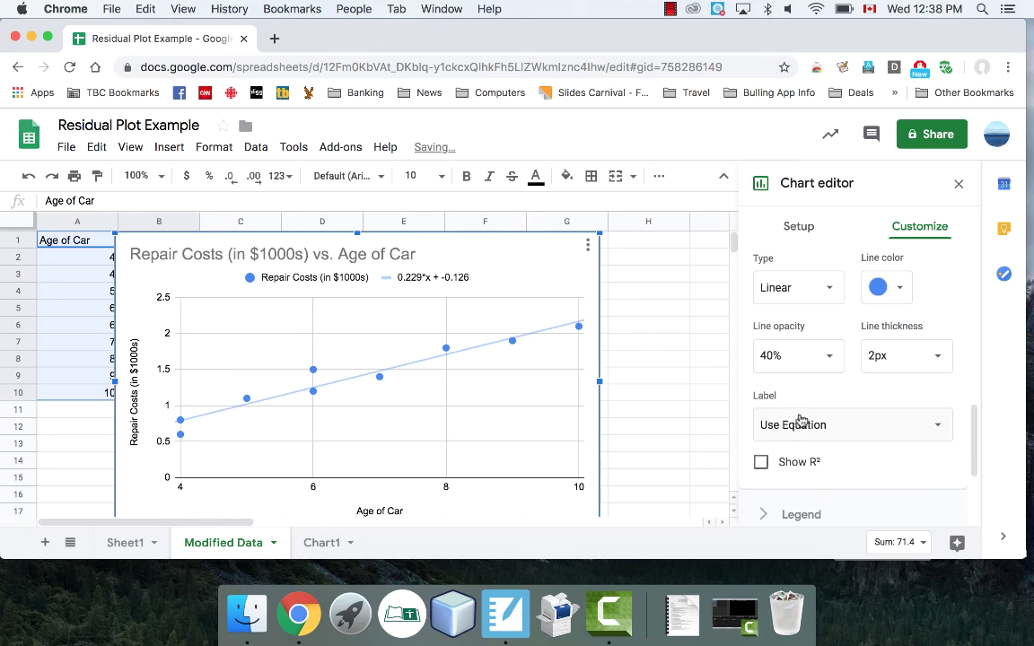
left_click(759, 463)
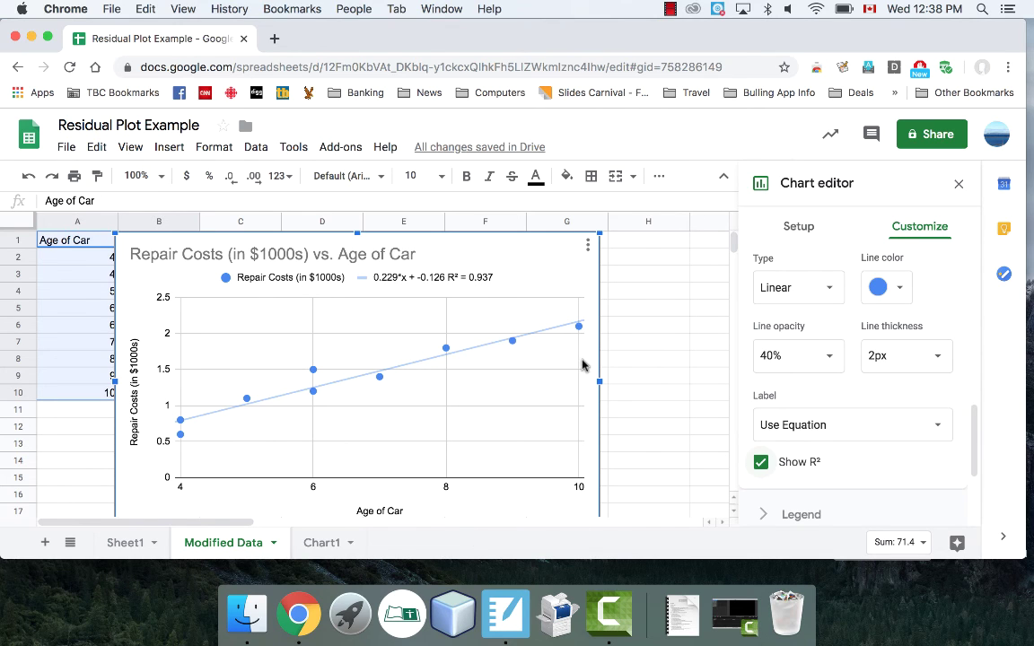
Step: Compare the trendline equation and R² on Chart1 with those of the Modified Data chart
left_click(320, 544)
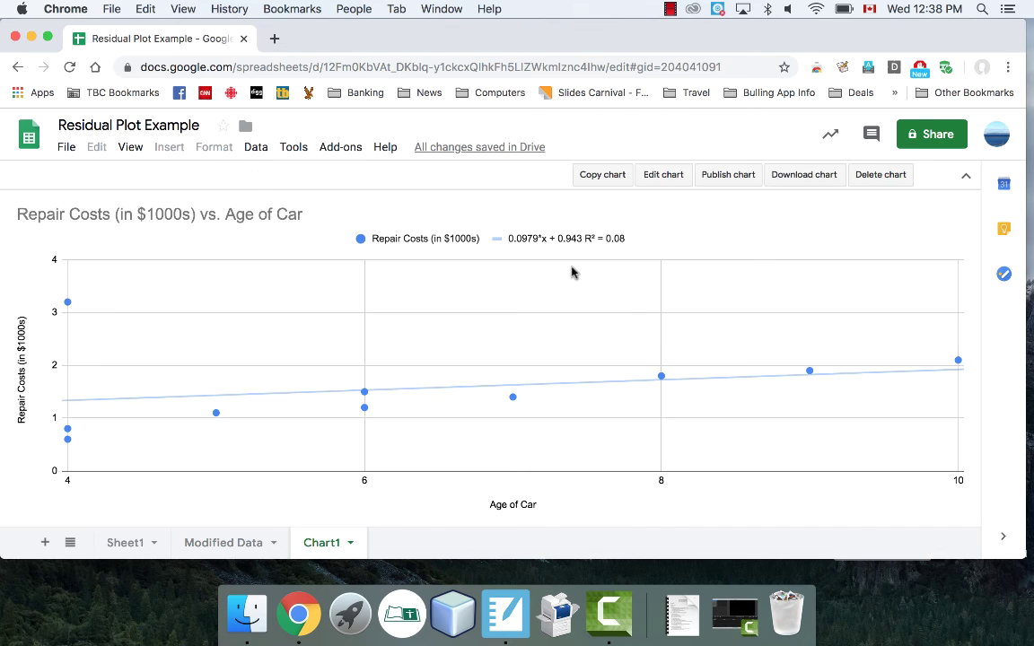
left_click(219, 544)
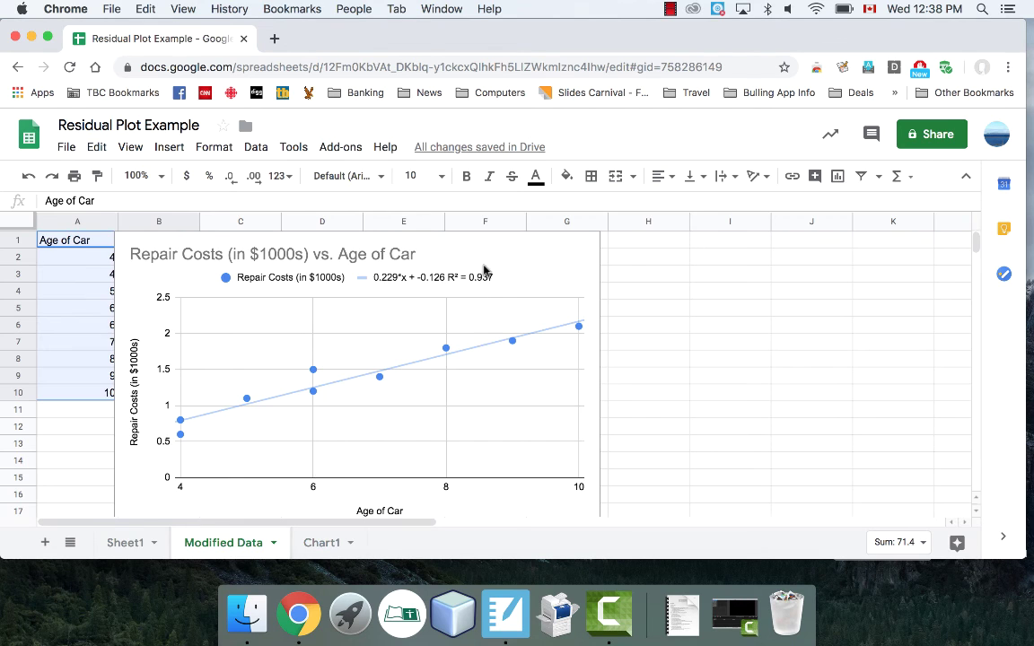
Step: Calculate the square root of the R² value 0.937 in the Calculator app, and close the calculator
left_click(350, 617)
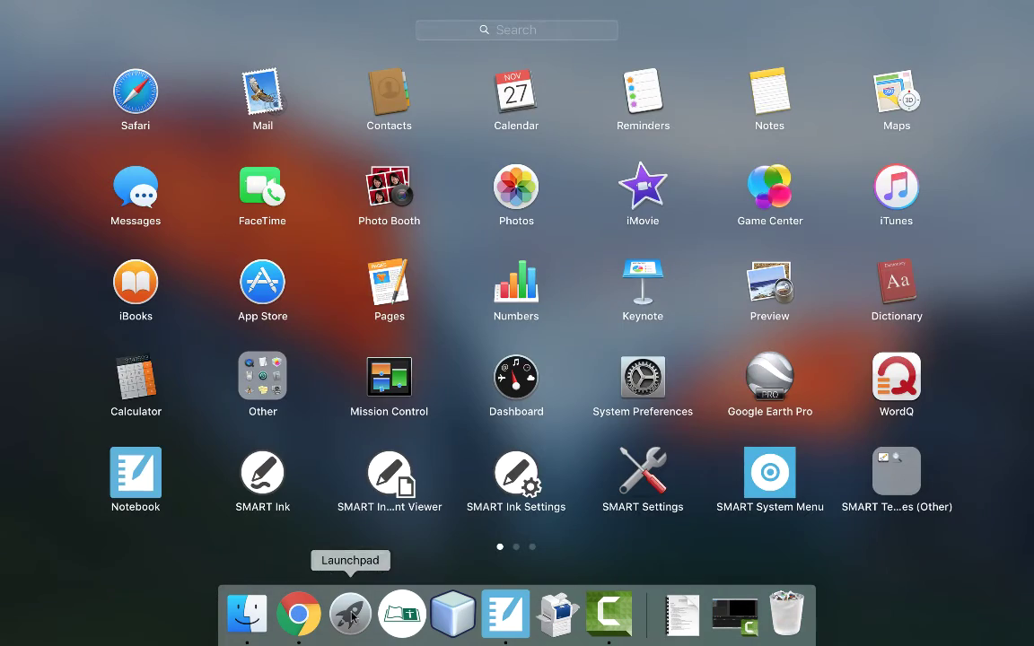
left_click(133, 381)
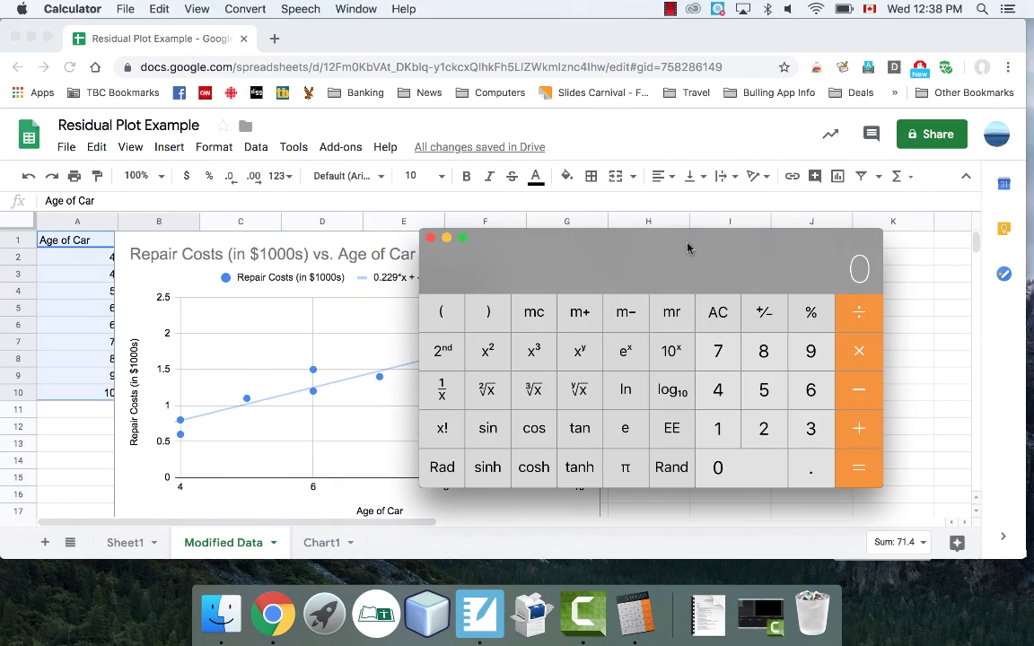
left_click_drag(687, 248, 839, 263)
left_click(955, 481)
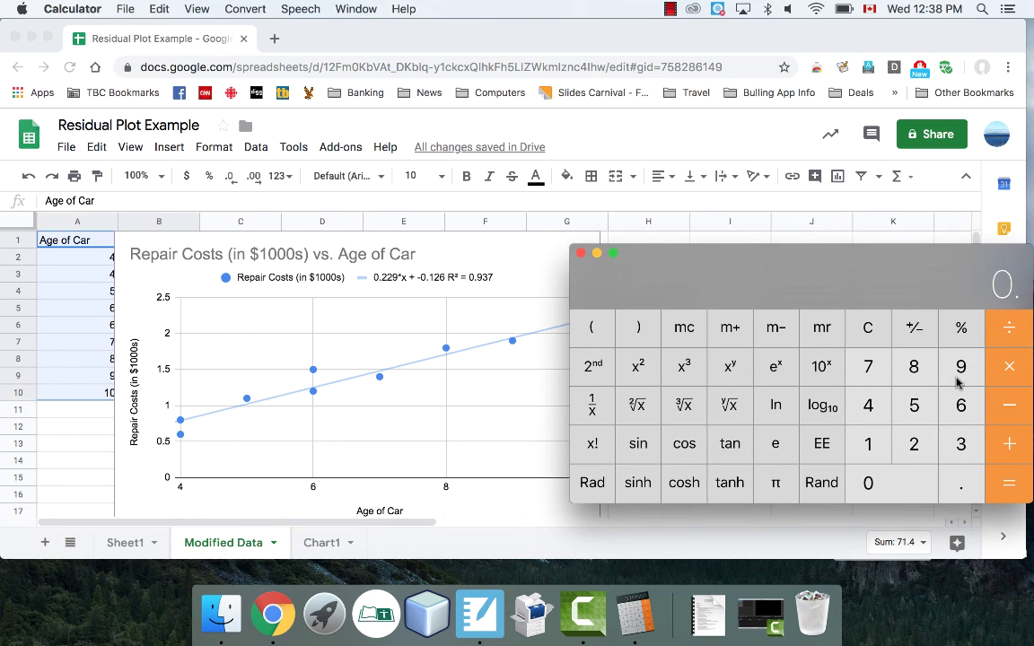
left_click(957, 371)
left_click(960, 440)
left_click(869, 368)
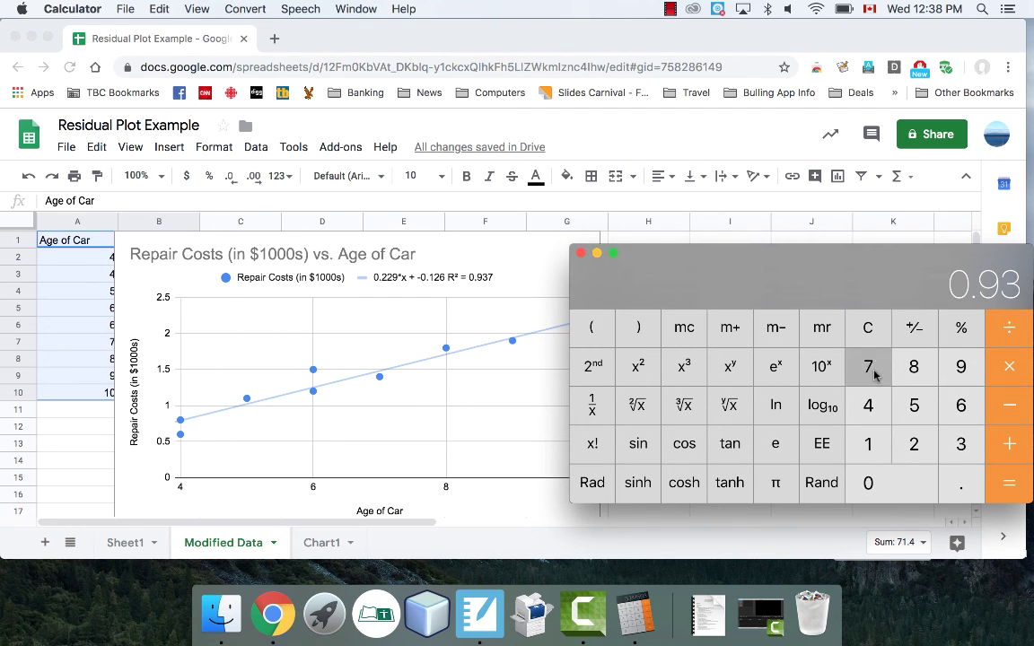
left_click(636, 406)
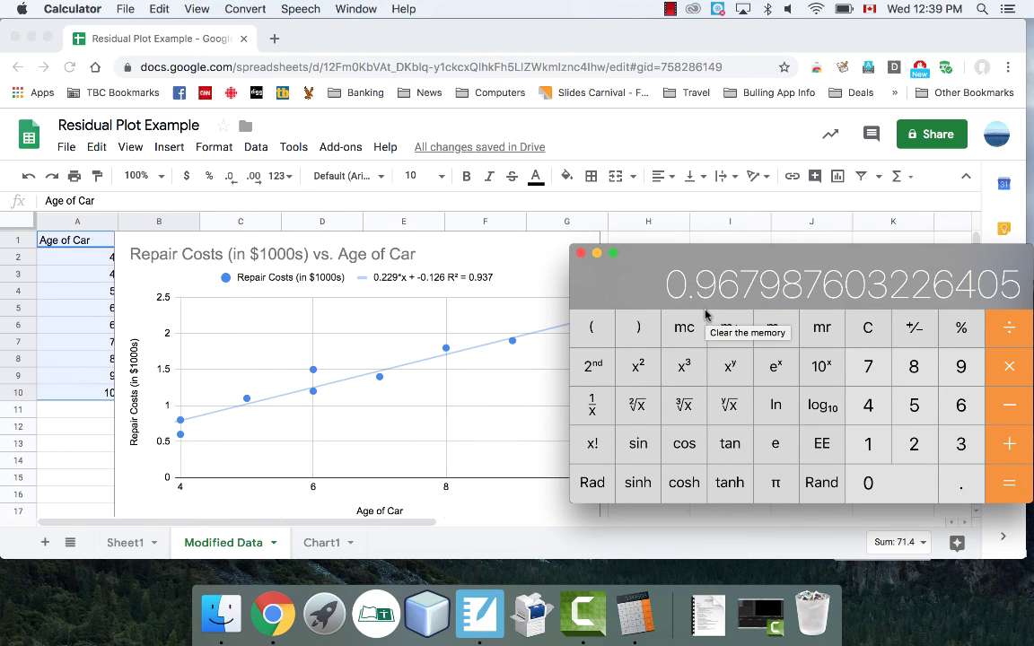
left_click(581, 254)
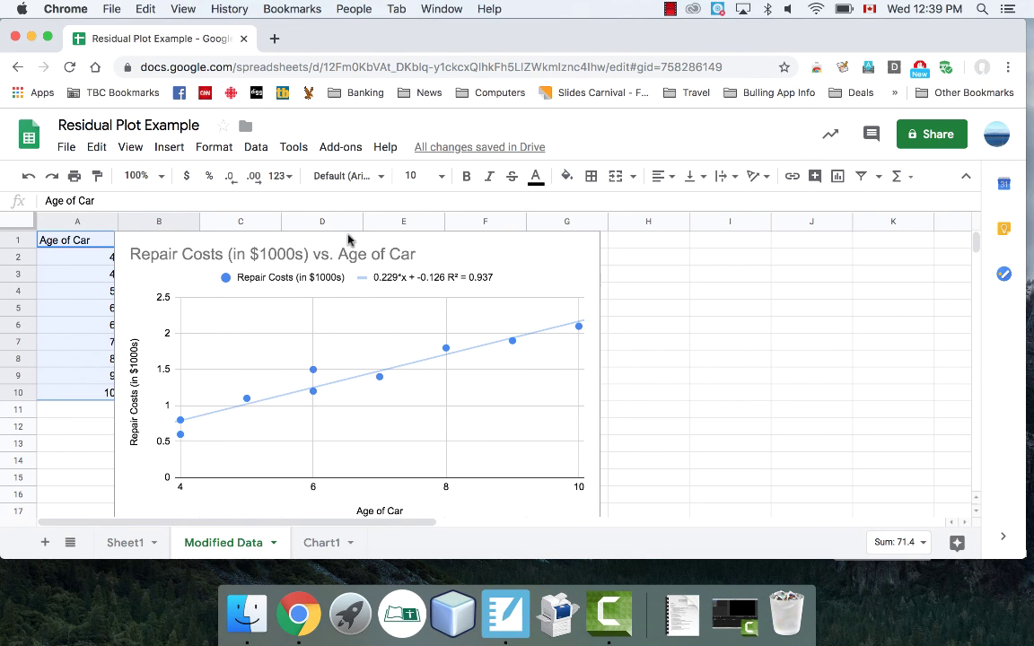
Step: Move the scatter chart on Modified Data beside the table so it uncovers the data in columns A and B
left_click(503, 240)
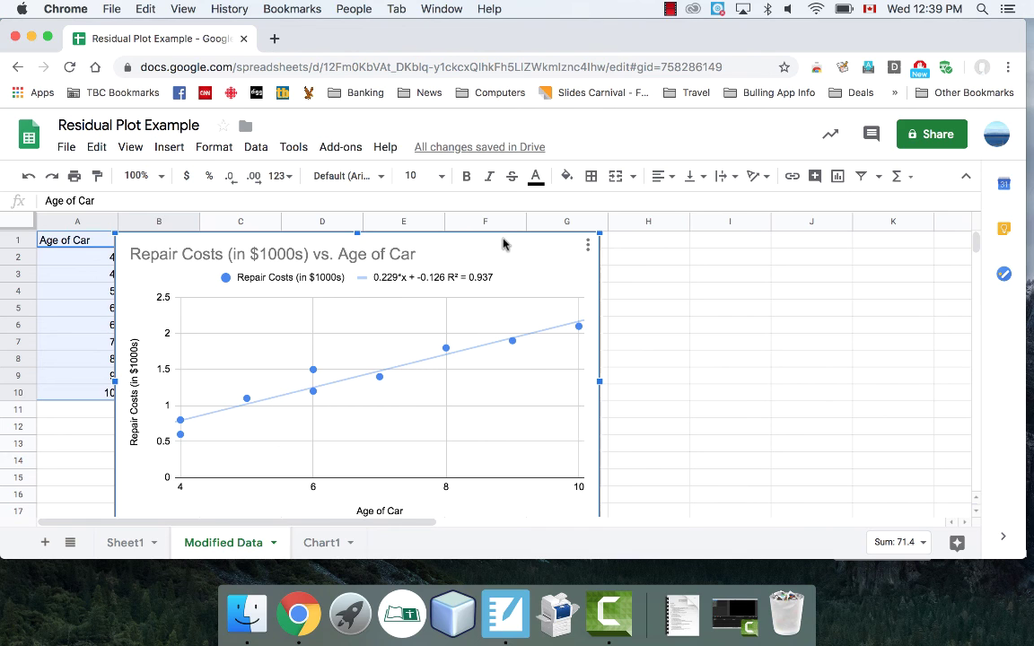
left_click_drag(503, 247, 632, 235)
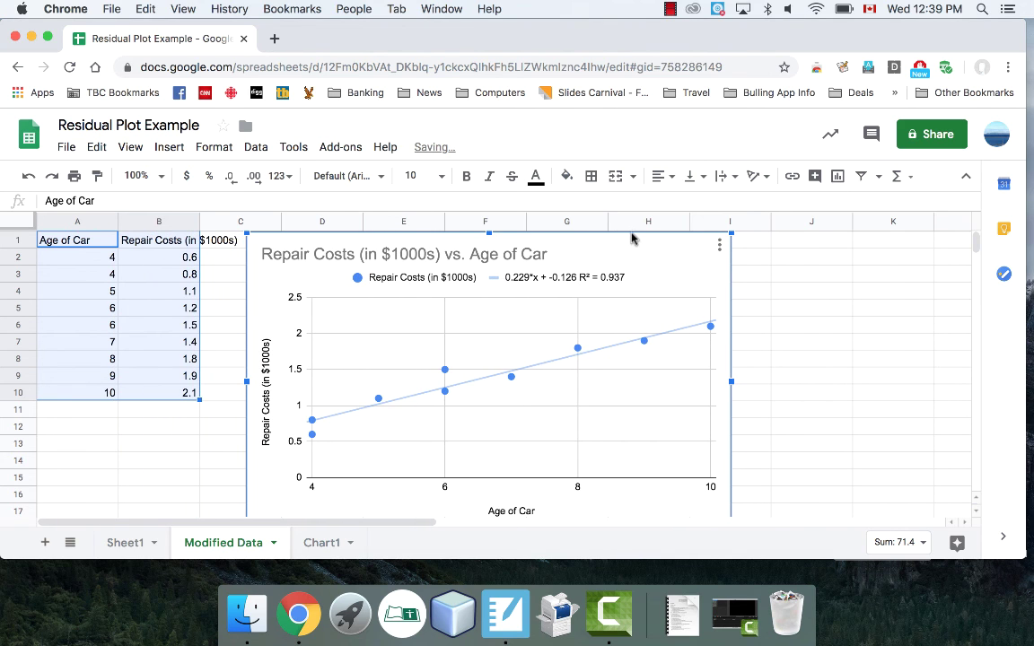
Step: Compare Sheet1's residual plot with the Modified Data chart, and examine the Line of Best Fit and Residual formulas in row 2 of Sheet1
left_click(121, 545)
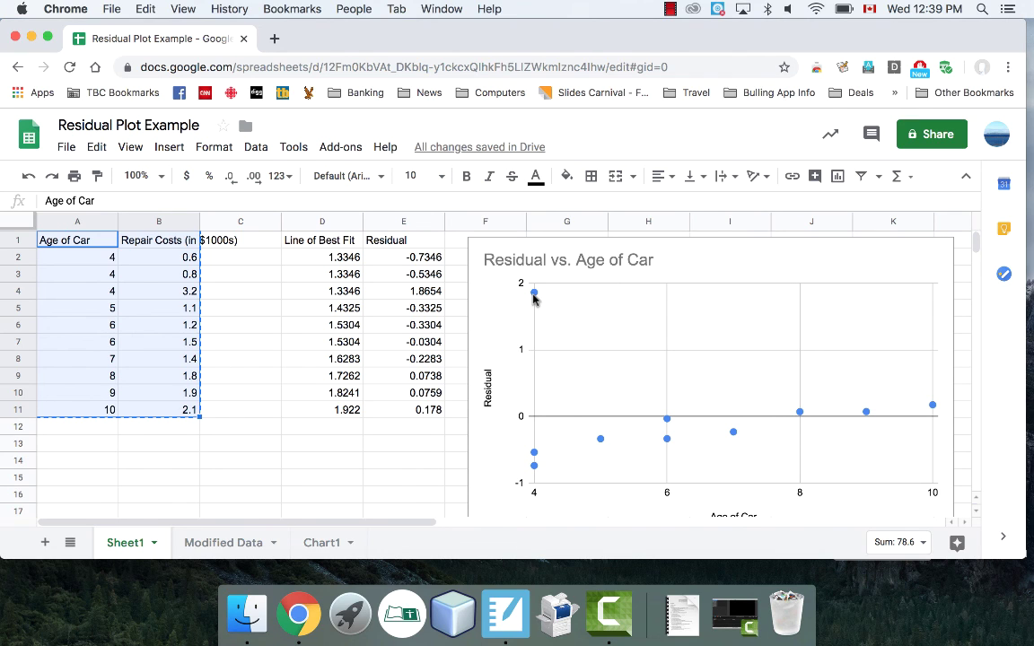
left_click(227, 544)
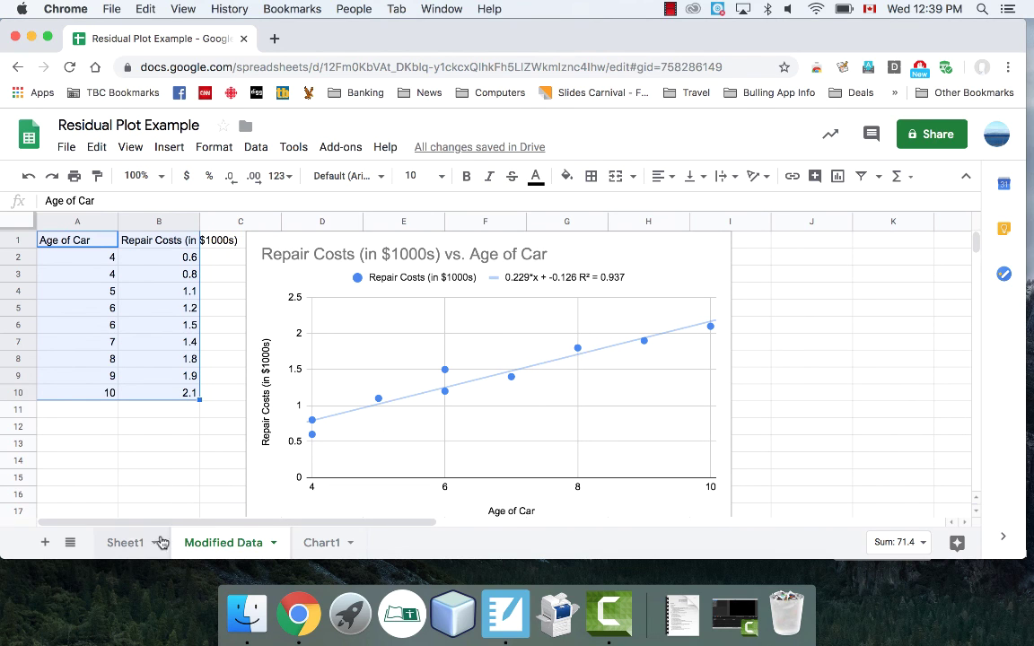
left_click(131, 544)
left_click(332, 259)
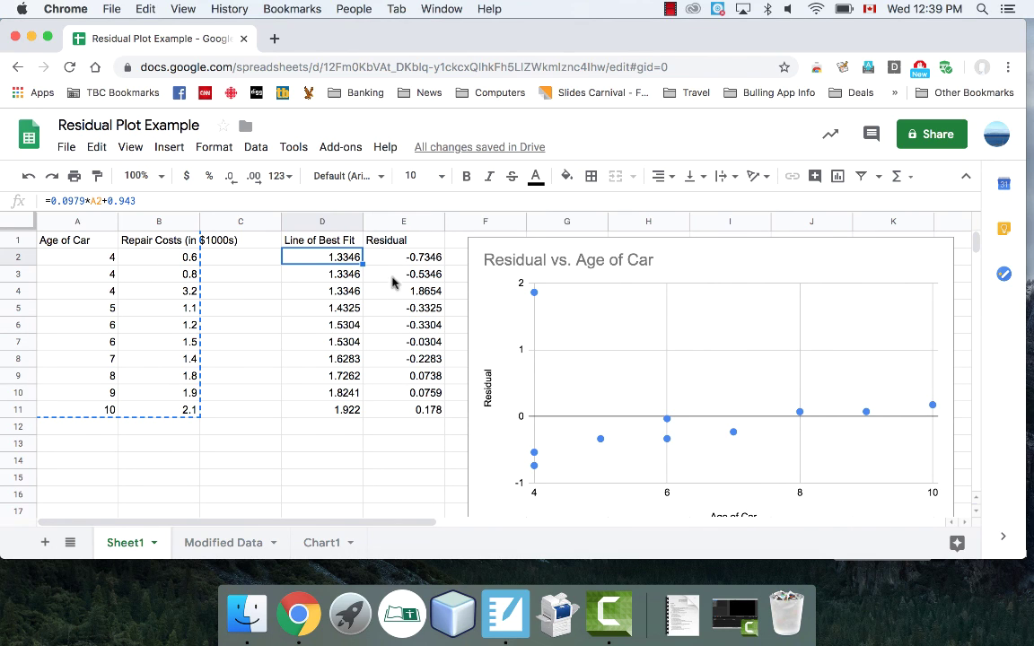
left_click(392, 259)
left_click(342, 260)
left_click(669, 9)
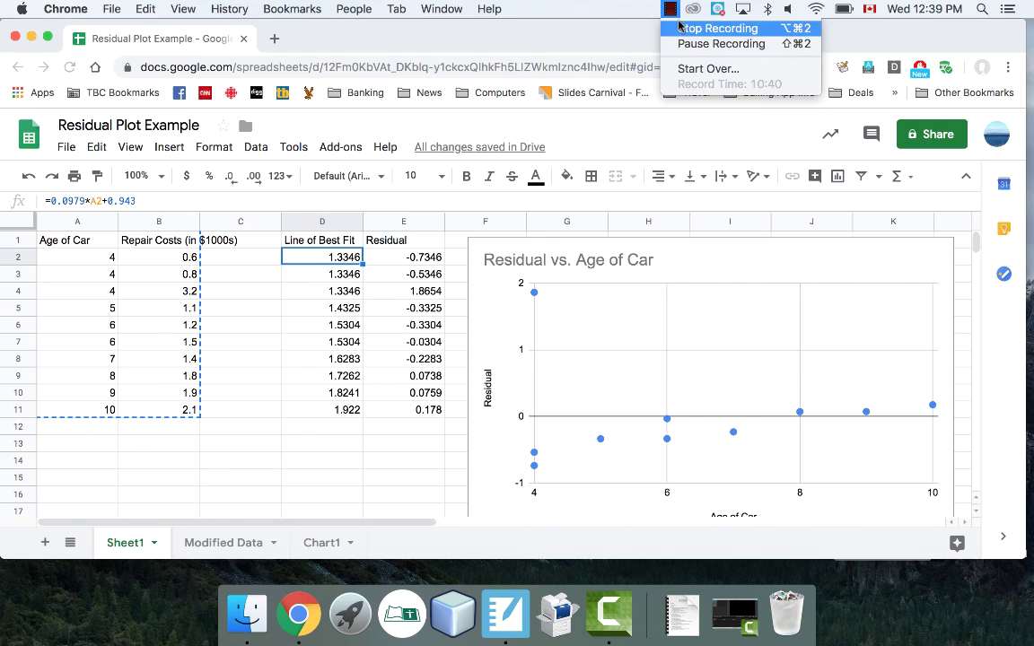